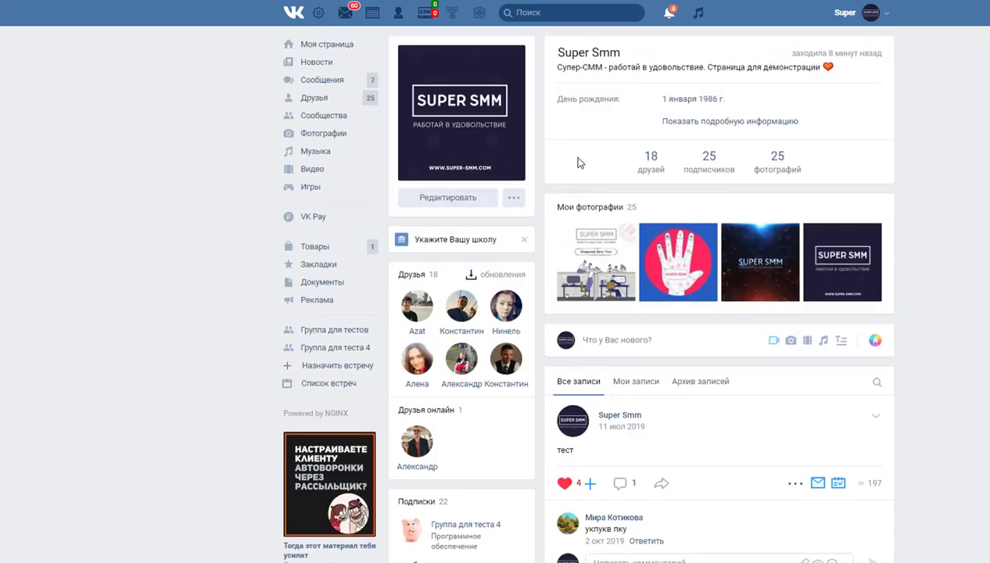
# Step: Open the Аккаунты module and view its help material, closing the help window when done
pyautogui.click(318, 14)
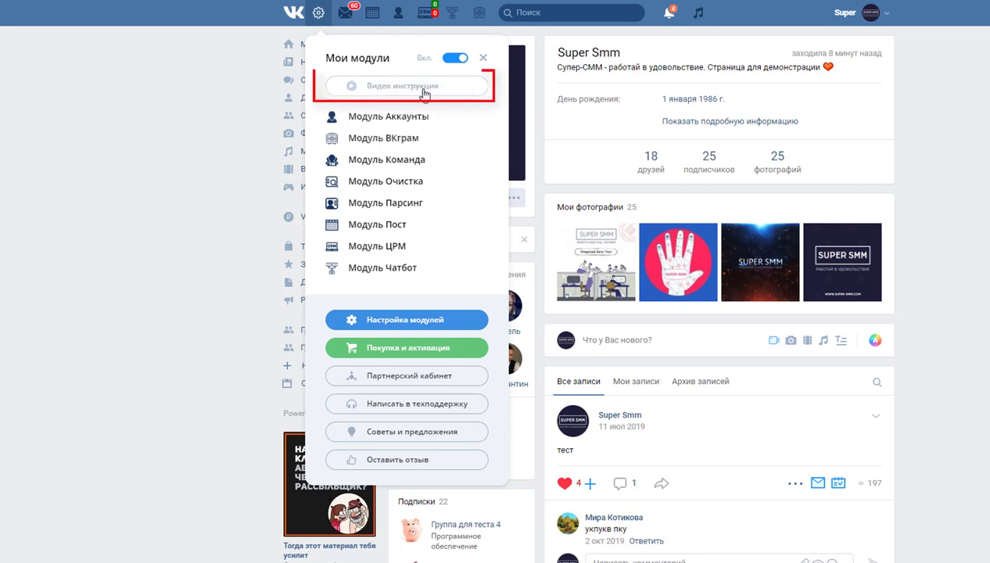
pyautogui.click(391, 119)
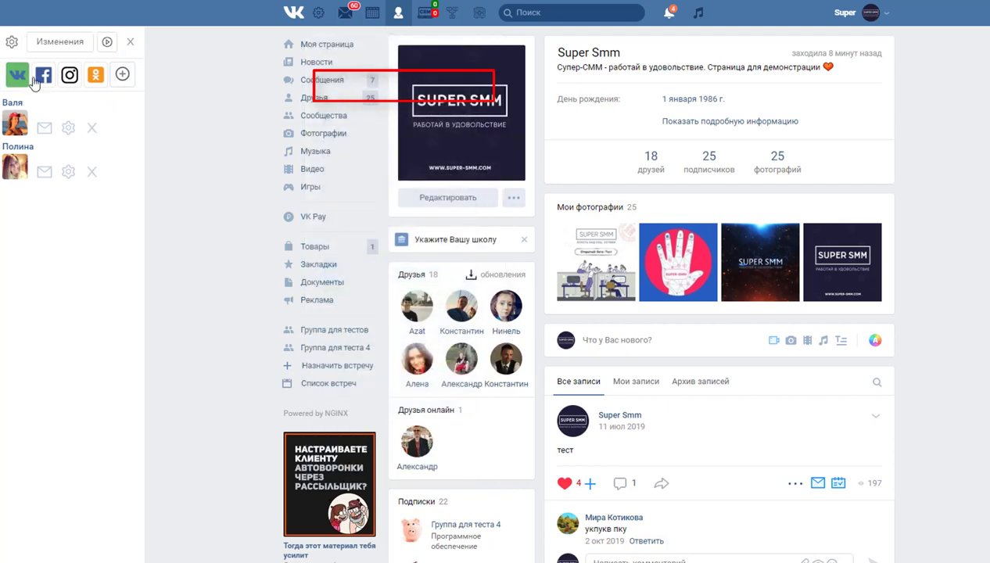
pyautogui.click(105, 44)
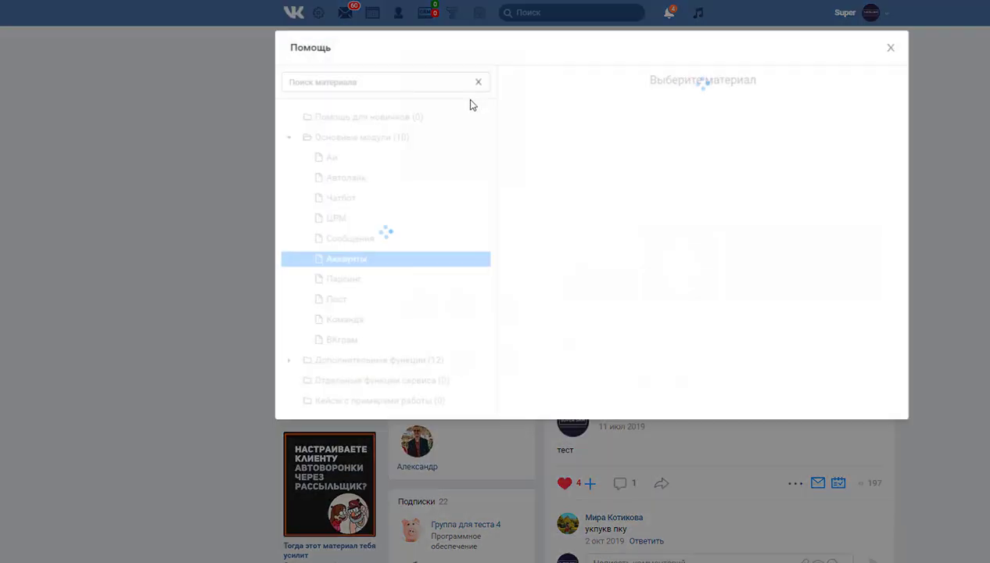
pyautogui.click(894, 48)
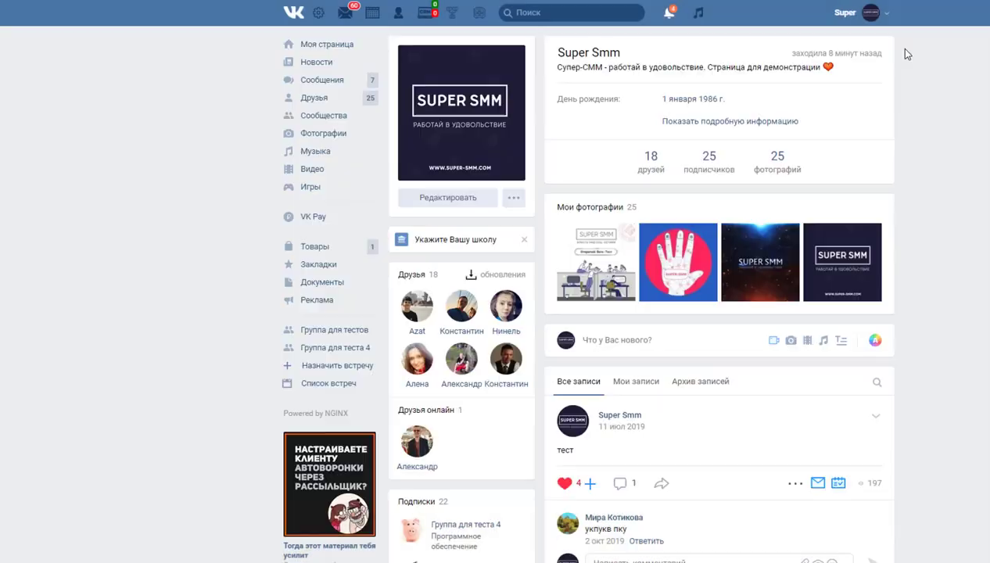
# Step: Publish the loaded Instagram story to VK through the ВКграм module with manual publication mode, and close the module
pyautogui.click(318, 13)
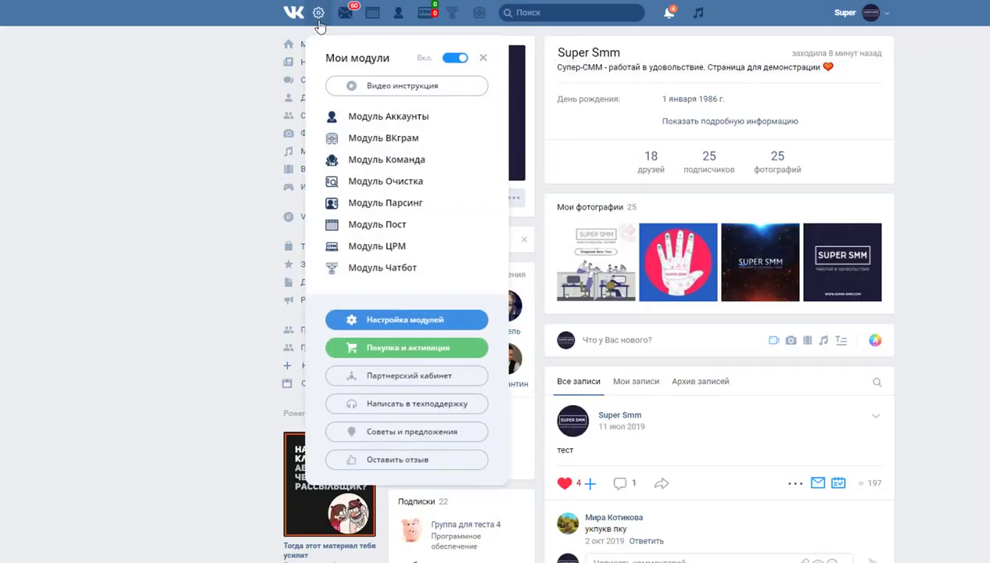
pyautogui.click(399, 140)
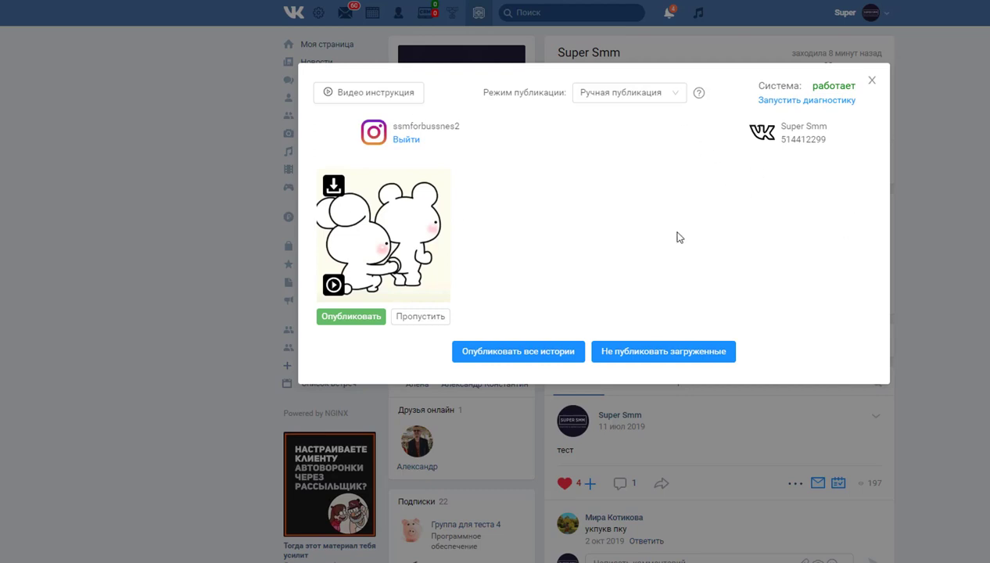
pyautogui.click(622, 97)
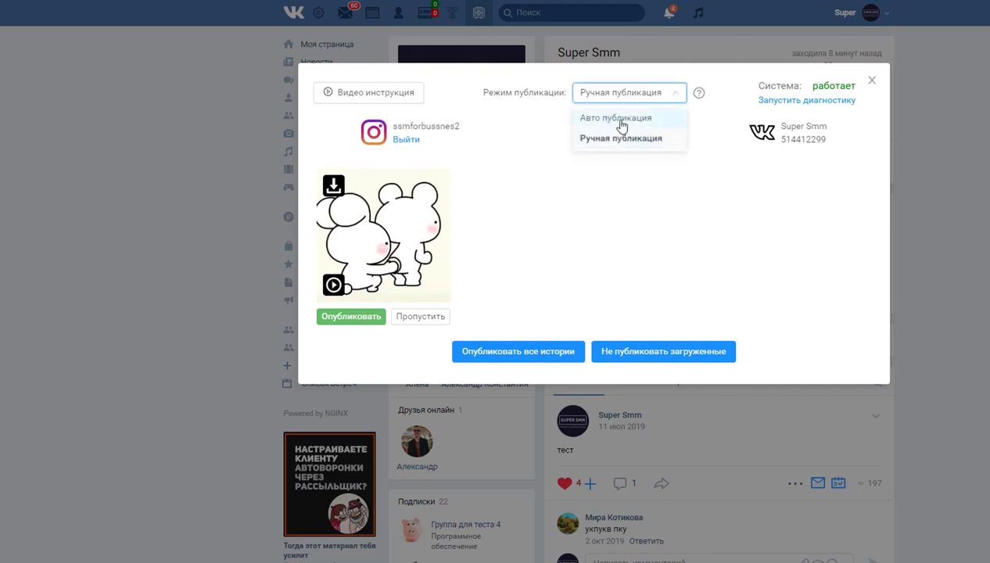
pyautogui.click(492, 158)
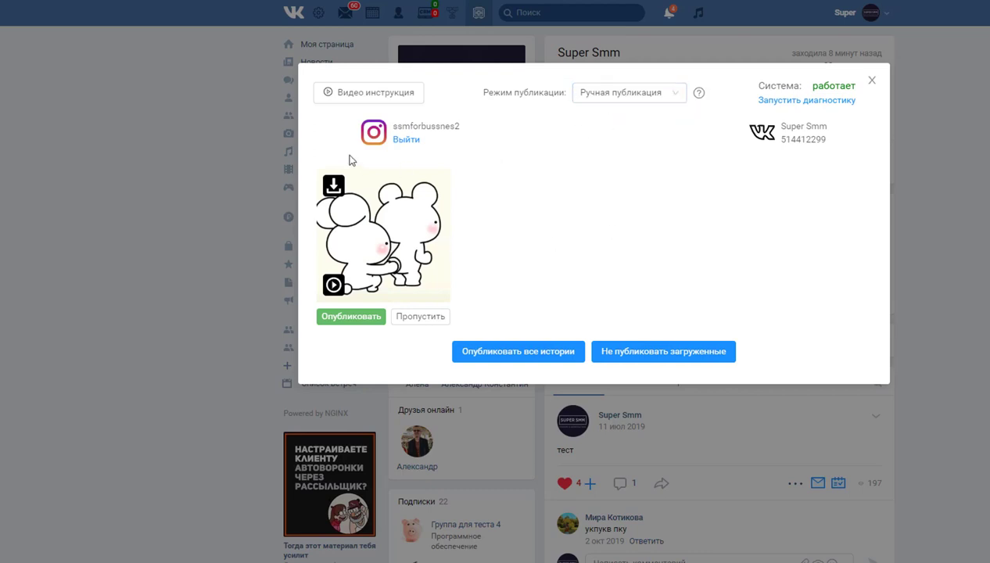
pyautogui.click(350, 323)
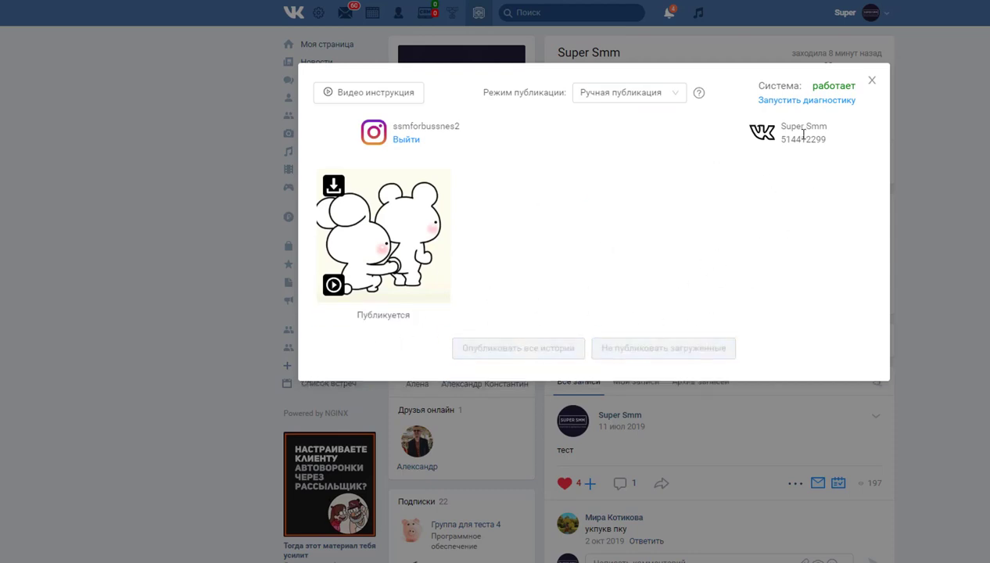
pyautogui.click(871, 80)
# Step: Open the Команда module, review the settings of team 1123213, cancel them and close the module
pyautogui.click(316, 17)
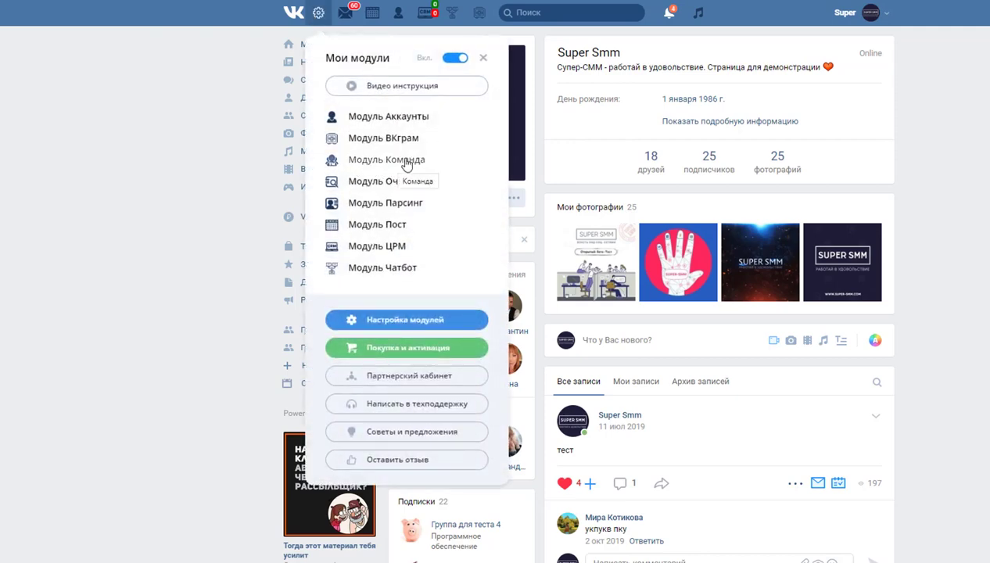
pyautogui.click(399, 162)
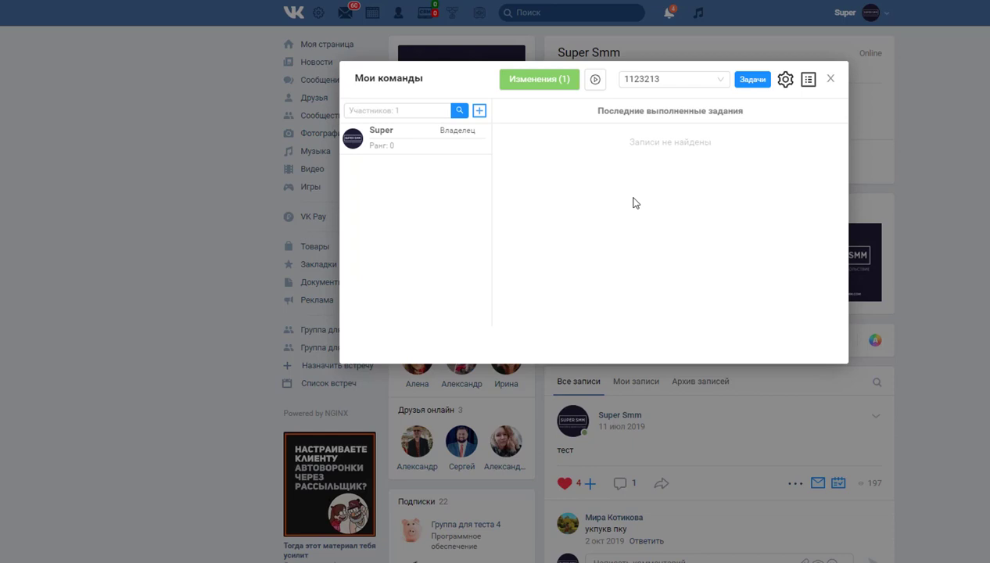
pyautogui.click(784, 80)
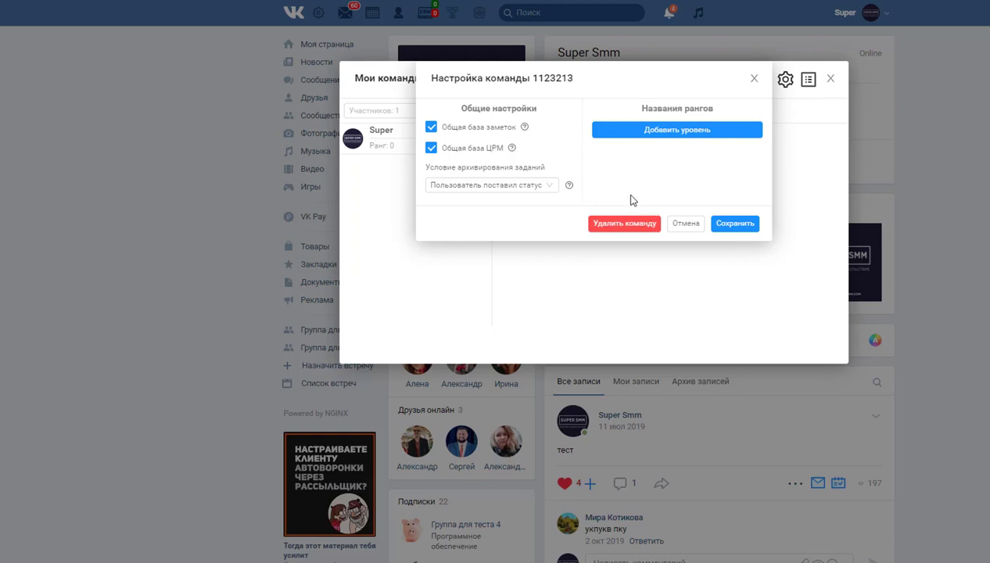
pyautogui.click(685, 223)
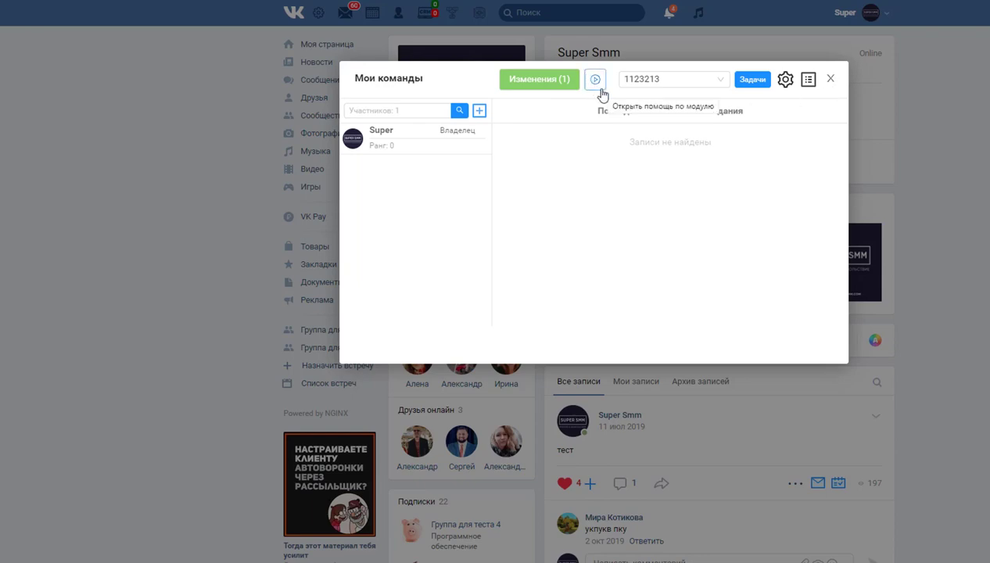
pyautogui.click(833, 79)
# Step: Open the Очистка module and search for blocked friends
pyautogui.click(318, 12)
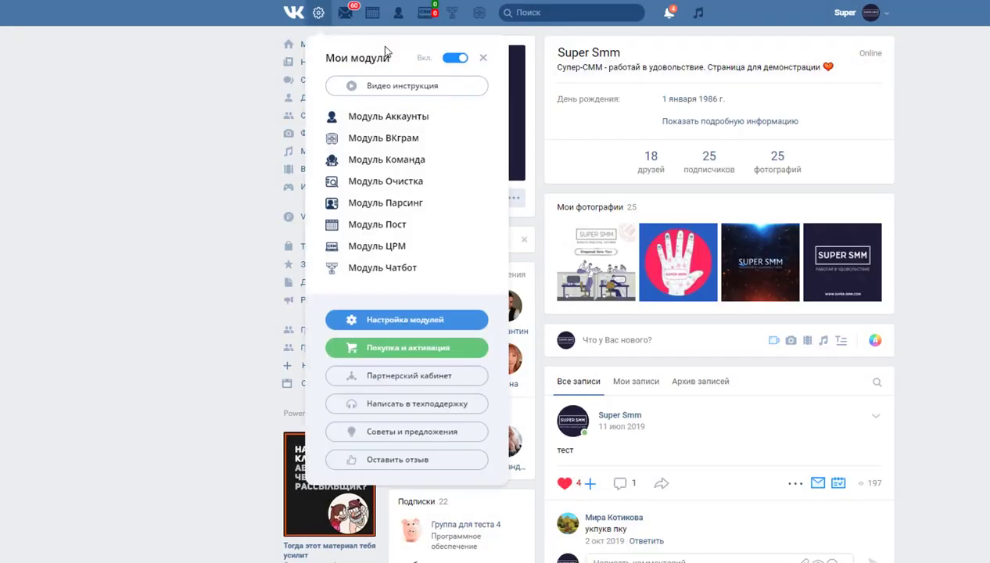
pyautogui.click(375, 181)
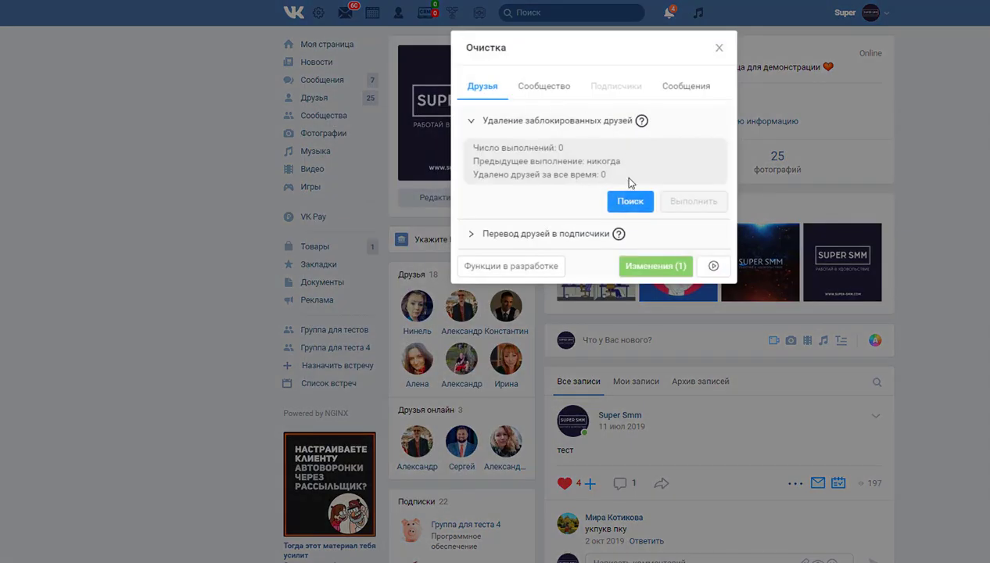
pyautogui.click(630, 205)
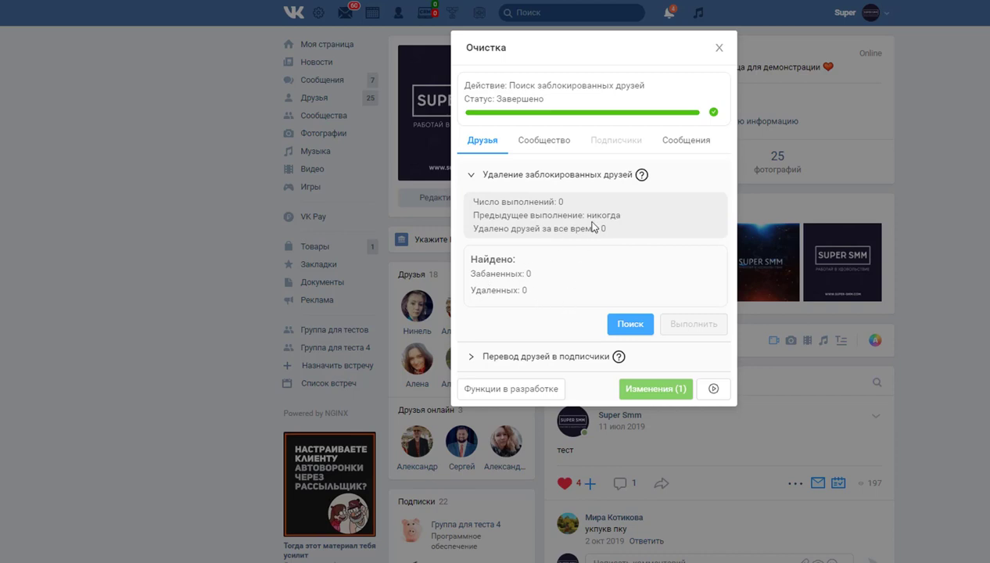
# Step: View the cleanup options for moving friends to subscribers, for messages and for the community
pyautogui.click(504, 358)
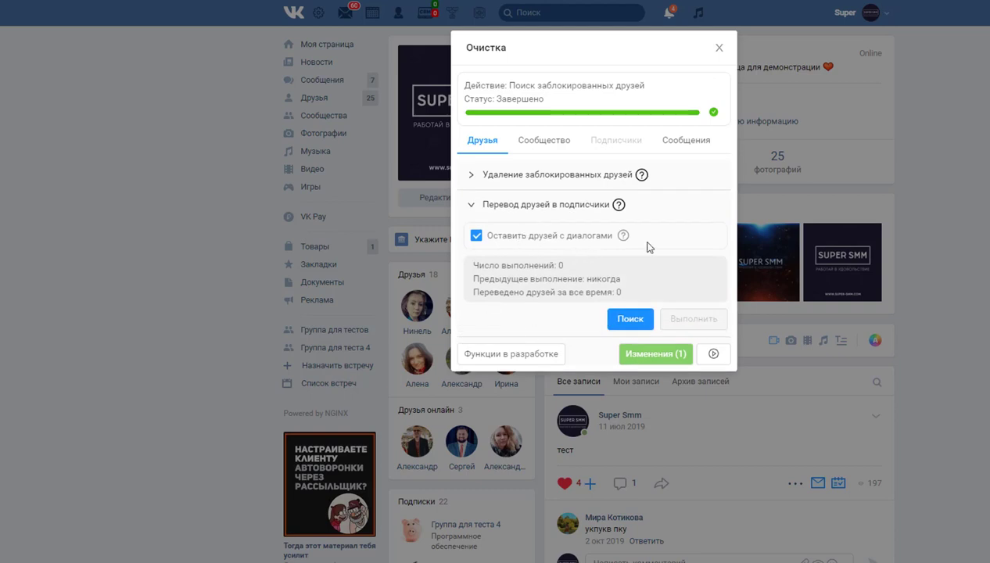
pyautogui.click(676, 140)
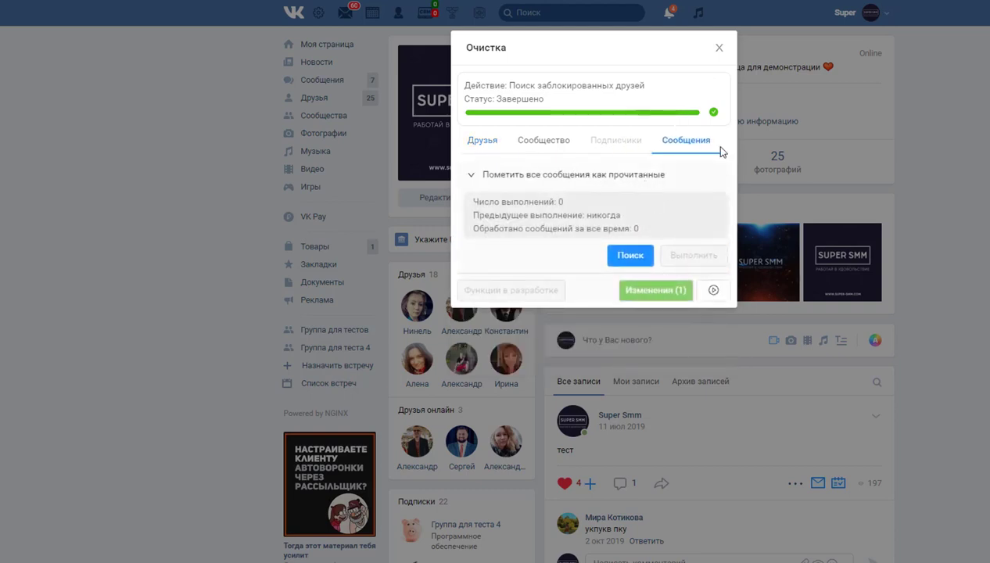
pyautogui.click(534, 142)
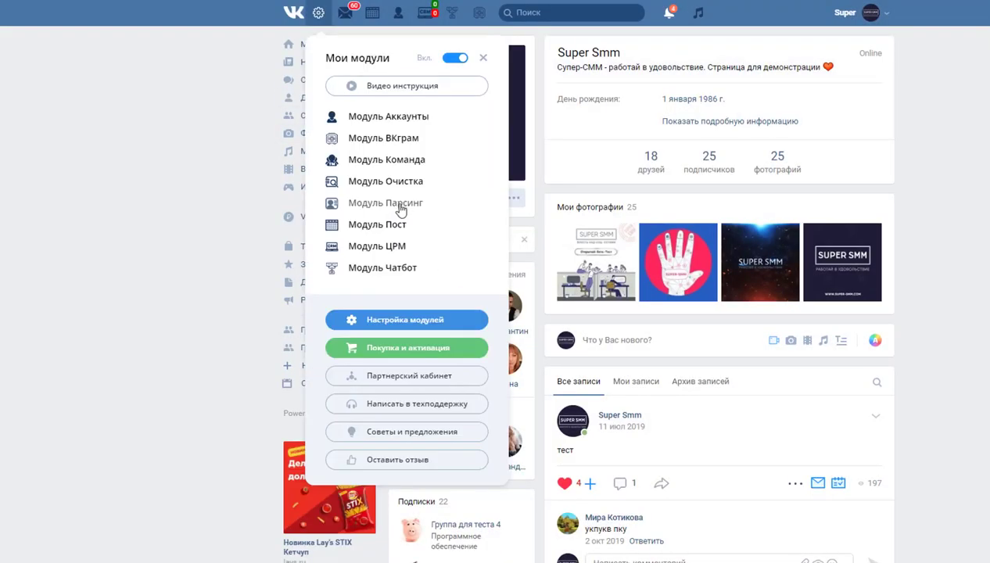
# Step: Try a keyword entry in the Парсинг module's first audience-collection form, clear it and close the form
pyautogui.click(400, 207)
pyautogui.click(548, 123)
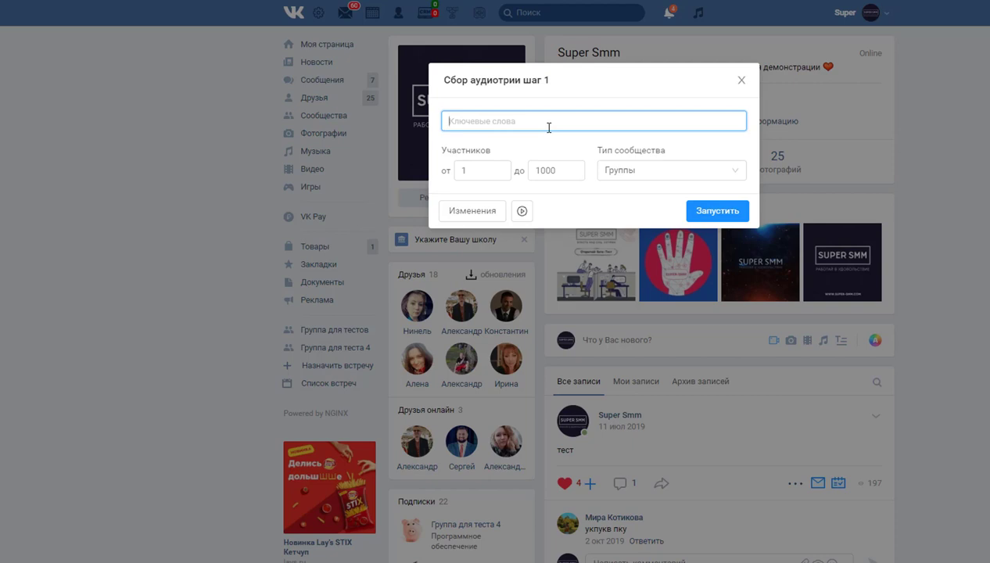
pyautogui.write('Ключео вавыфвфыв')
pyautogui.hotkey('ctrl', 'a')
pyautogui.press('BackSpace')
pyautogui.click(742, 81)
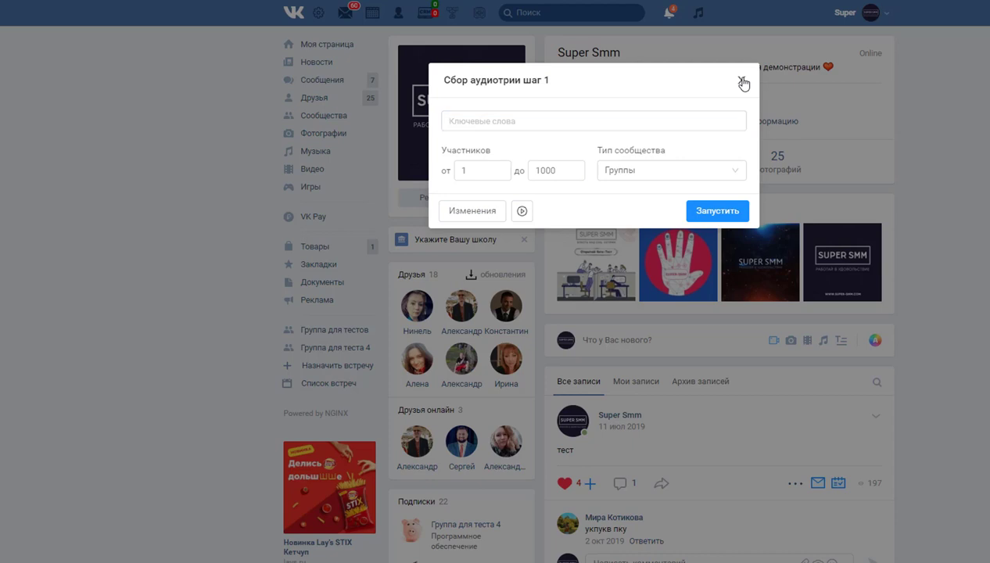
pyautogui.click(742, 81)
# Step: Try setting up audience collection from the 31 March 2019 wall post with a txt file as the destination, and cancel it
pyautogui.scroll(-7, 735, 166)
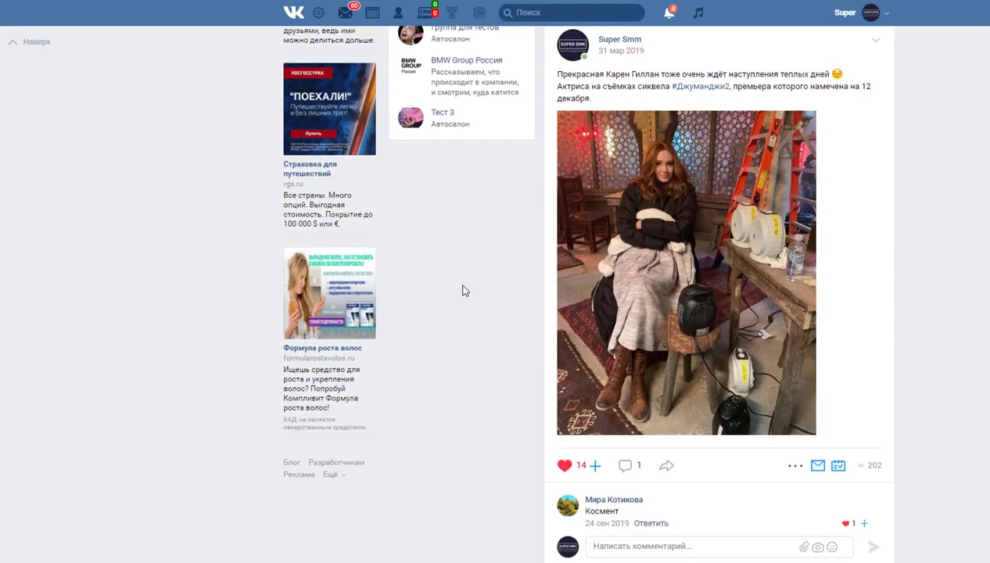
pyautogui.scroll(-2, 722, 452)
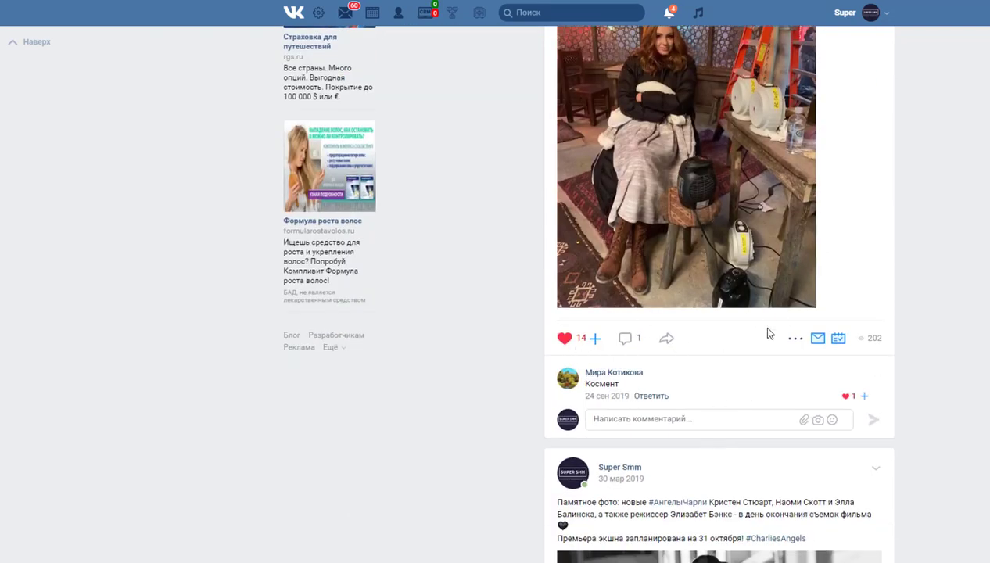
pyautogui.scroll(-2, 763, 336)
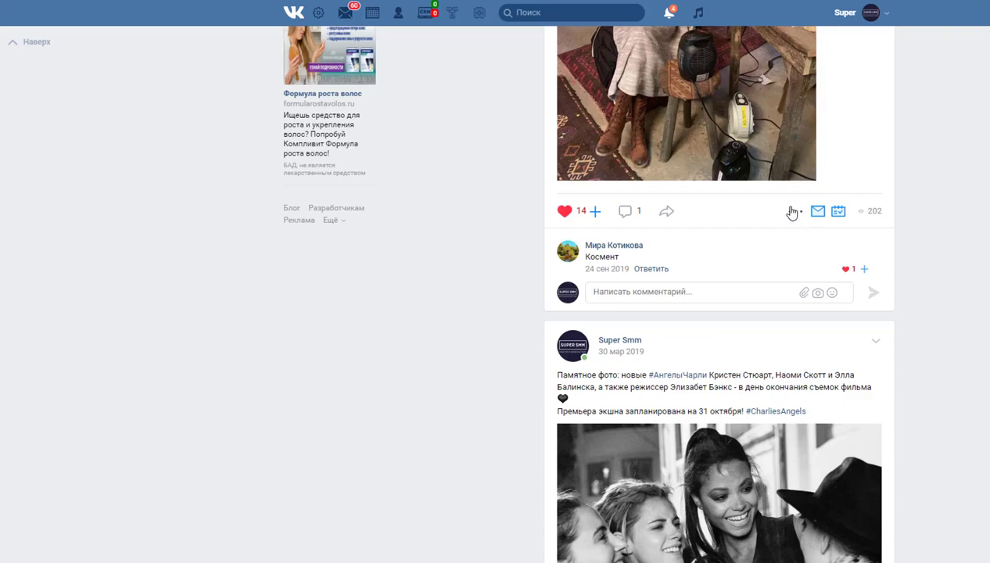
pyautogui.moveTo(793, 211)
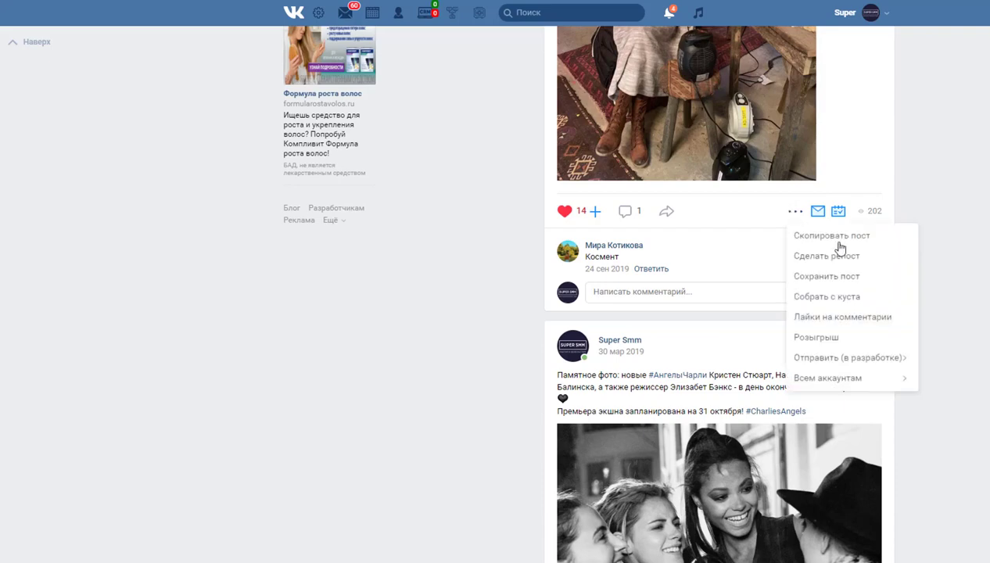
pyautogui.click(842, 301)
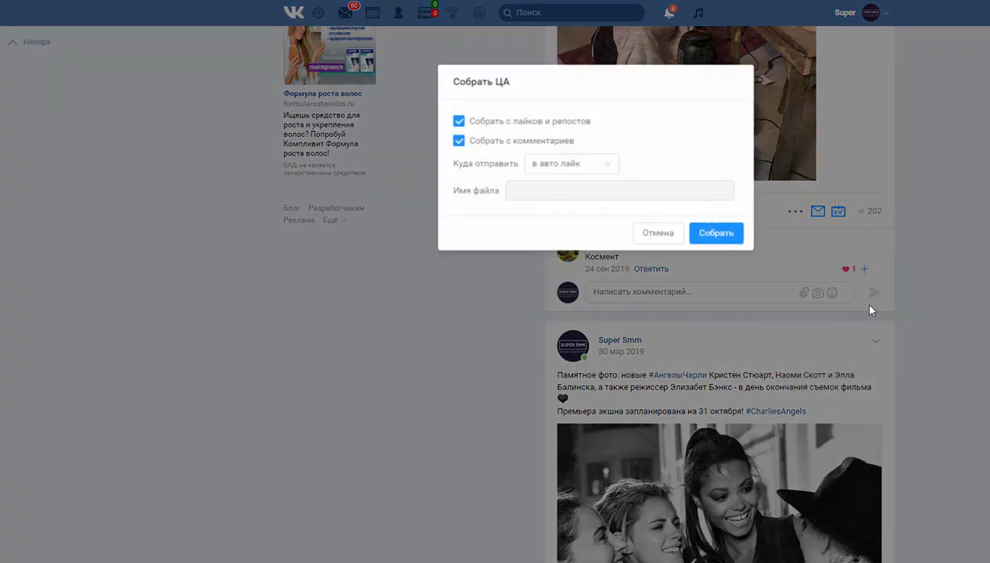
pyautogui.click(585, 168)
pyautogui.click(568, 190)
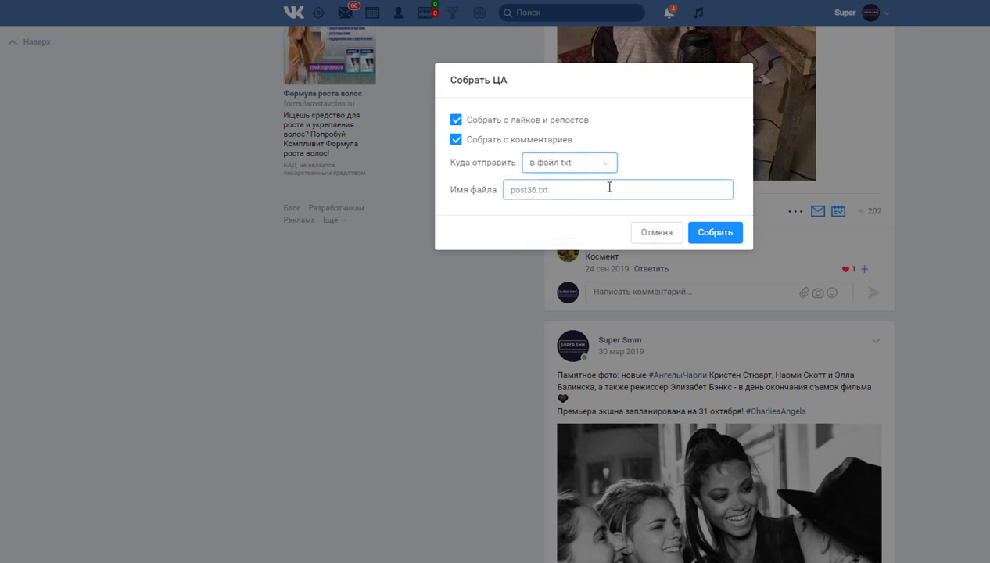
pyautogui.click(656, 232)
# Step: Open an online friend's profile and try setting mutual-friends parsing to save as TXT, closing the form
pyautogui.scroll(10, 595, 219)
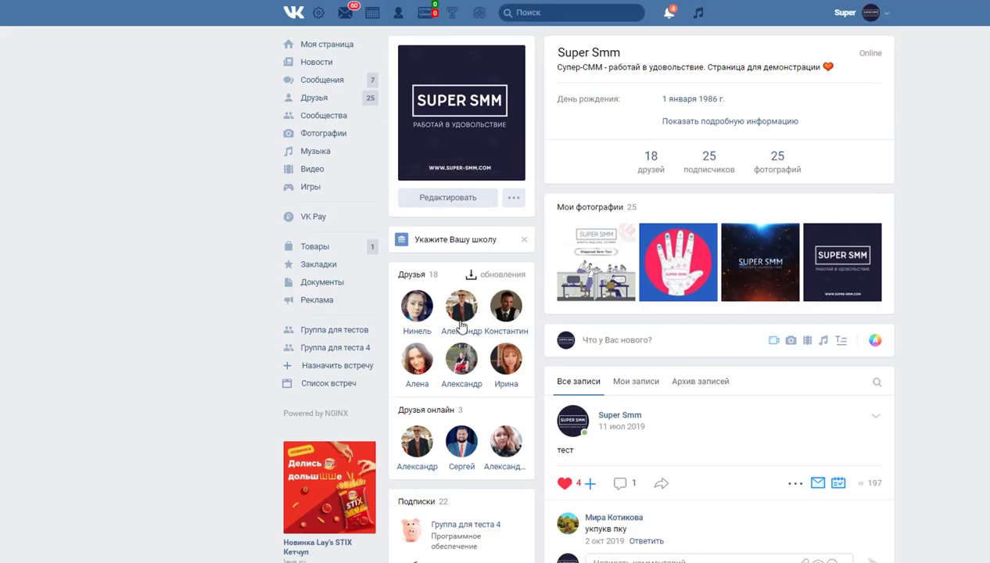
pyautogui.click(460, 324)
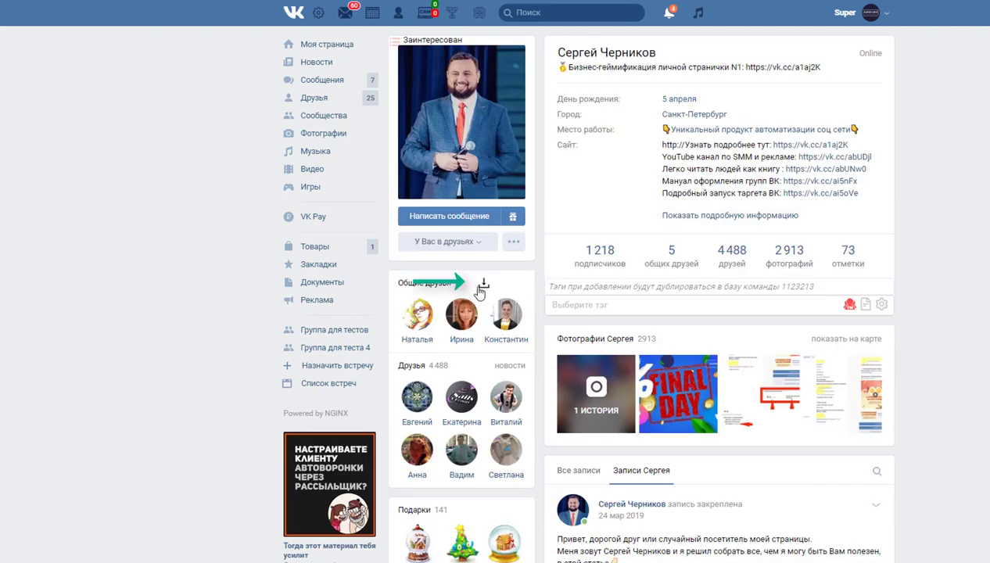
pyautogui.click(484, 288)
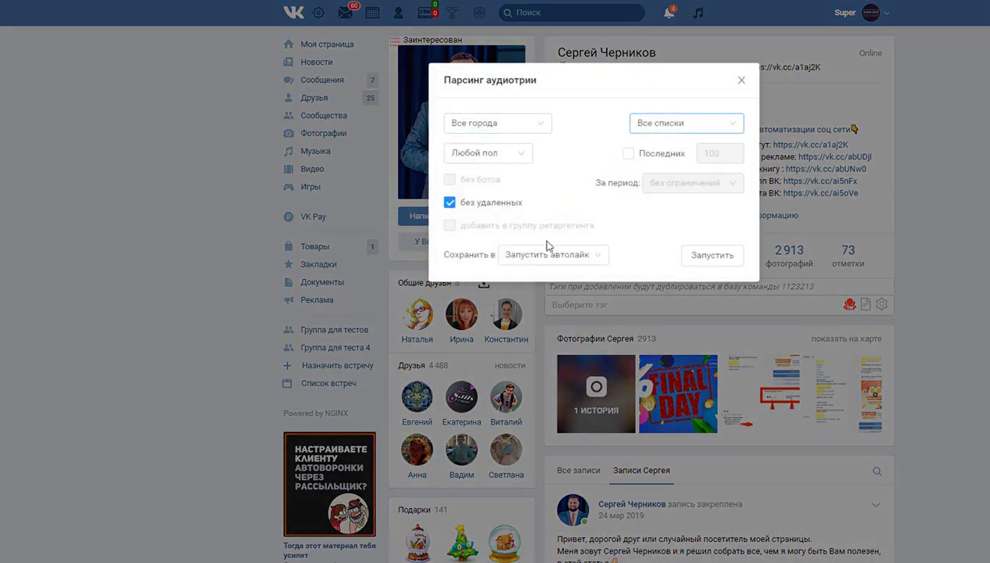
pyautogui.click(573, 258)
pyautogui.click(518, 280)
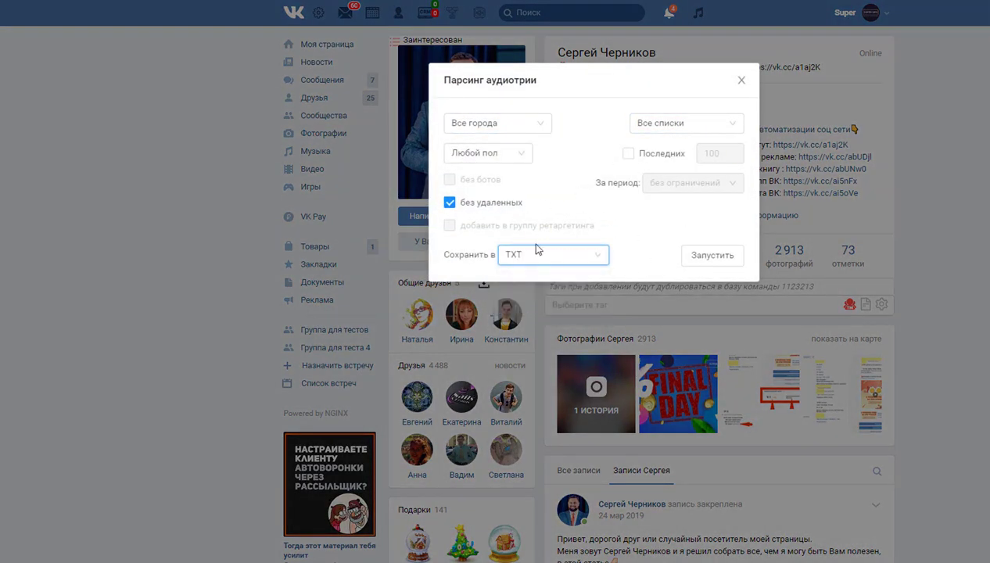
pyautogui.click(741, 81)
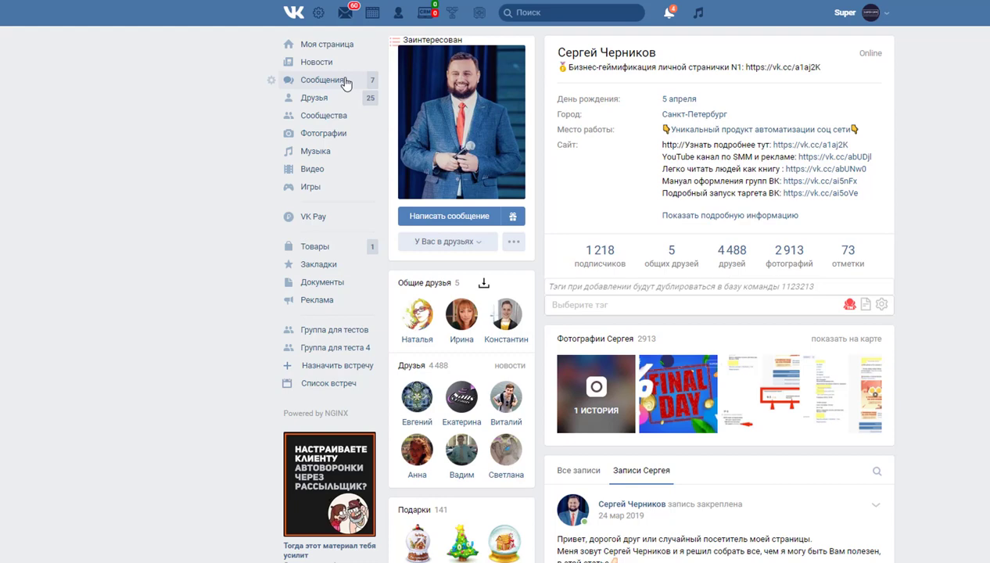
# Step: Add the tag "супер" to the friend's profile
pyautogui.click(598, 304)
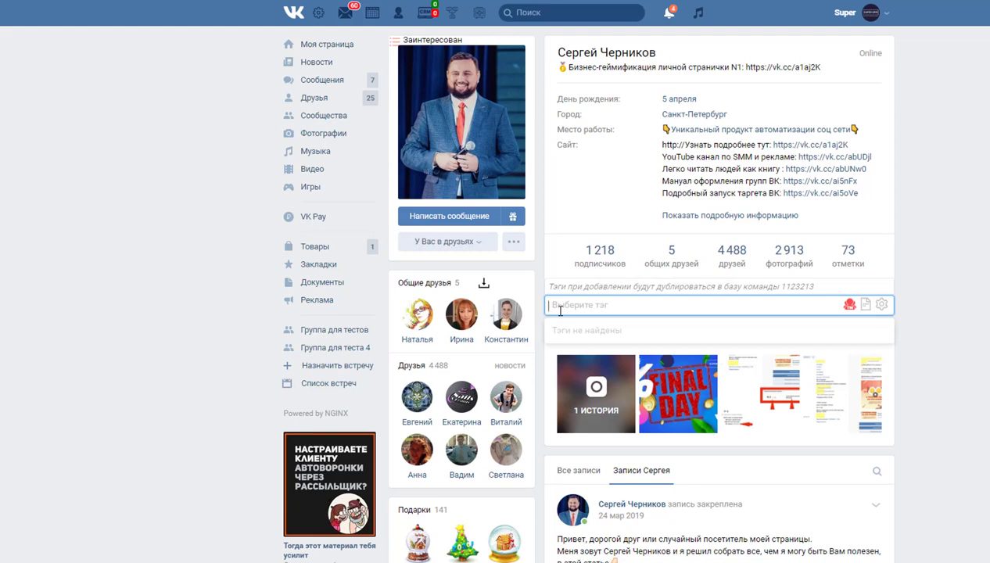
pyautogui.write('супе')
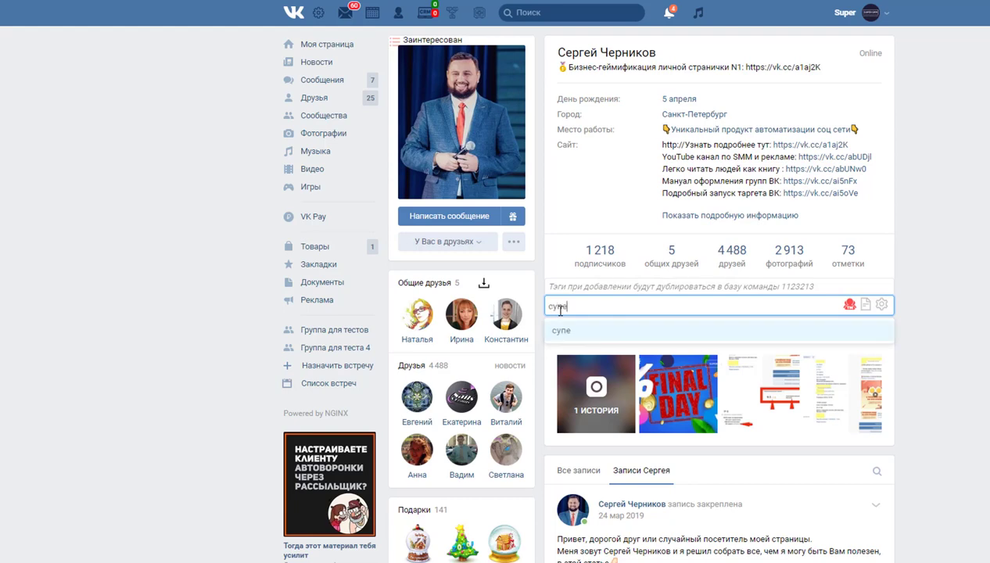
pyautogui.write('р')
pyautogui.press('Return')
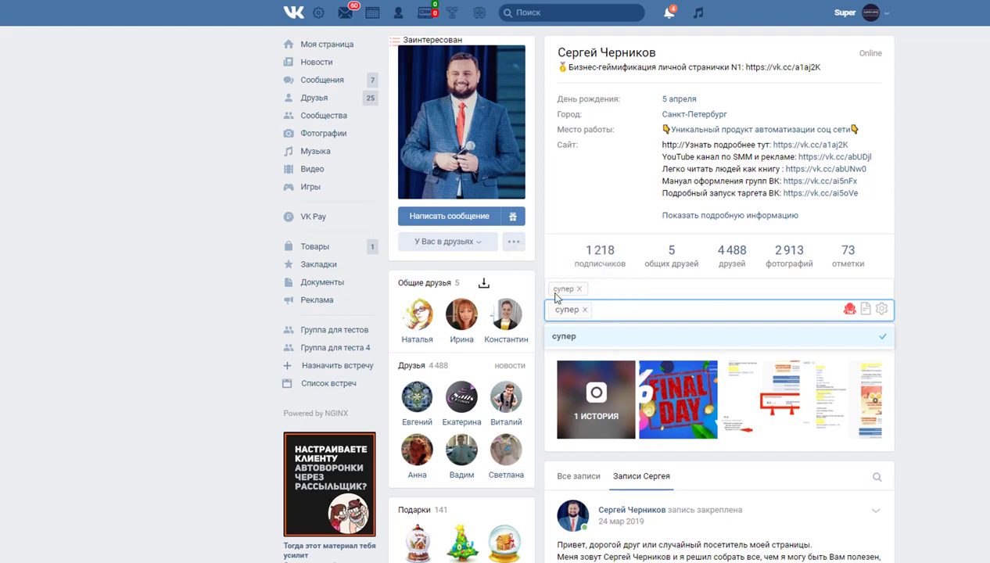
# Step: Add the tag "кпкпе" to the friend's profile and hide the extra tag row above the tag field
pyautogui.write('кпкпе')
pyautogui.press('Return')
pyautogui.click(622, 290)
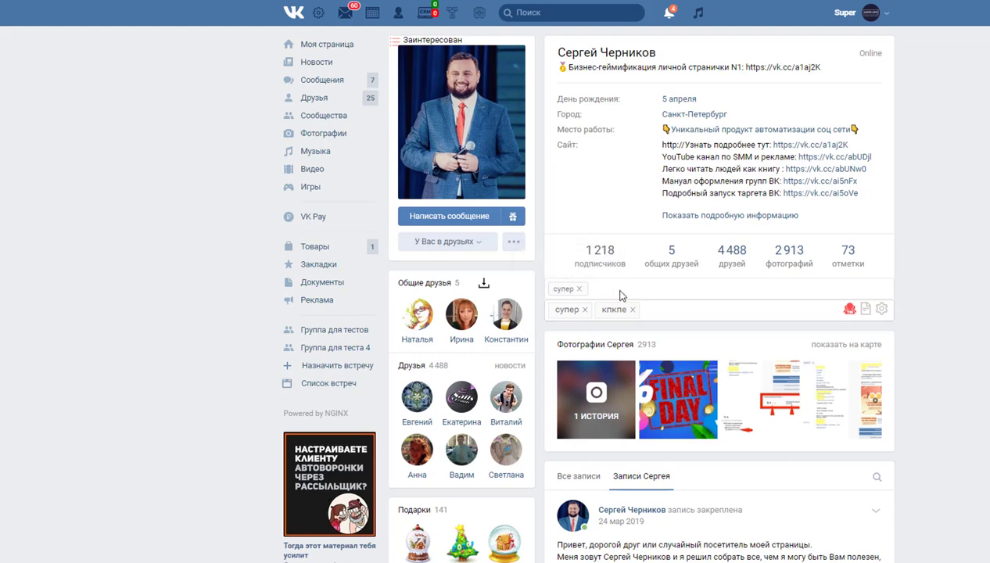
pyautogui.click(849, 309)
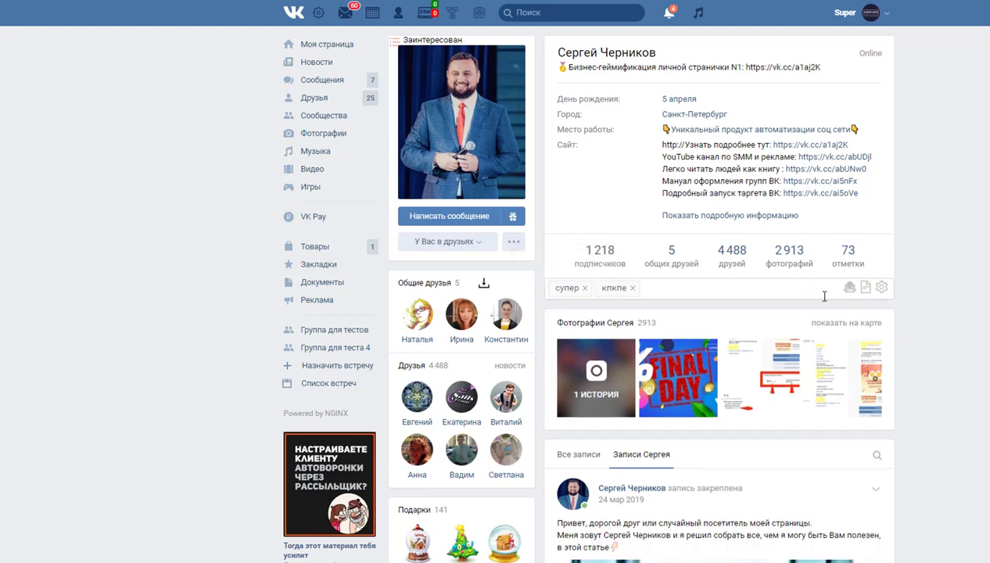
# Step: View the list of tags in Управление заметками and close the window
pyautogui.click(868, 289)
pyautogui.click(480, 113)
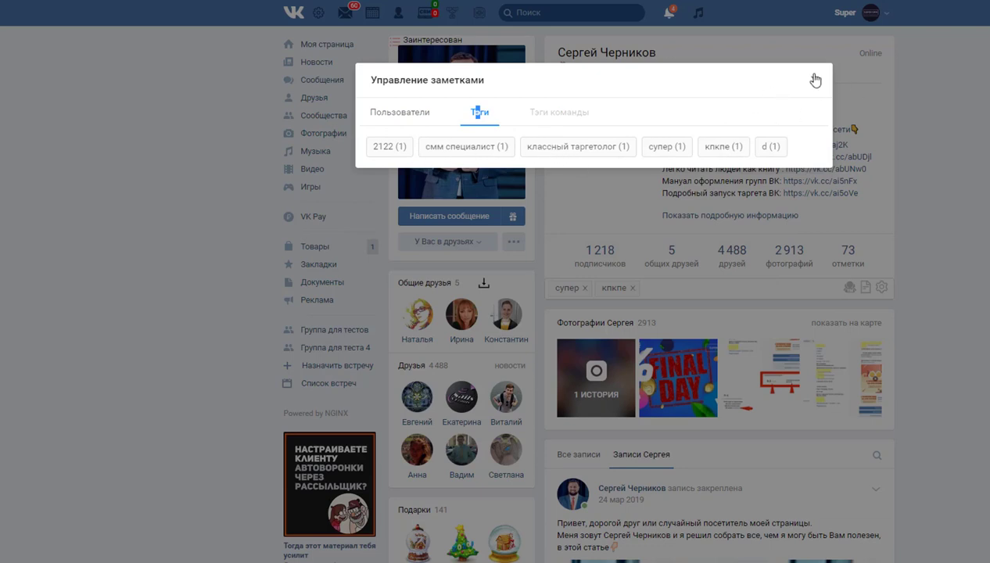
pyautogui.click(860, 94)
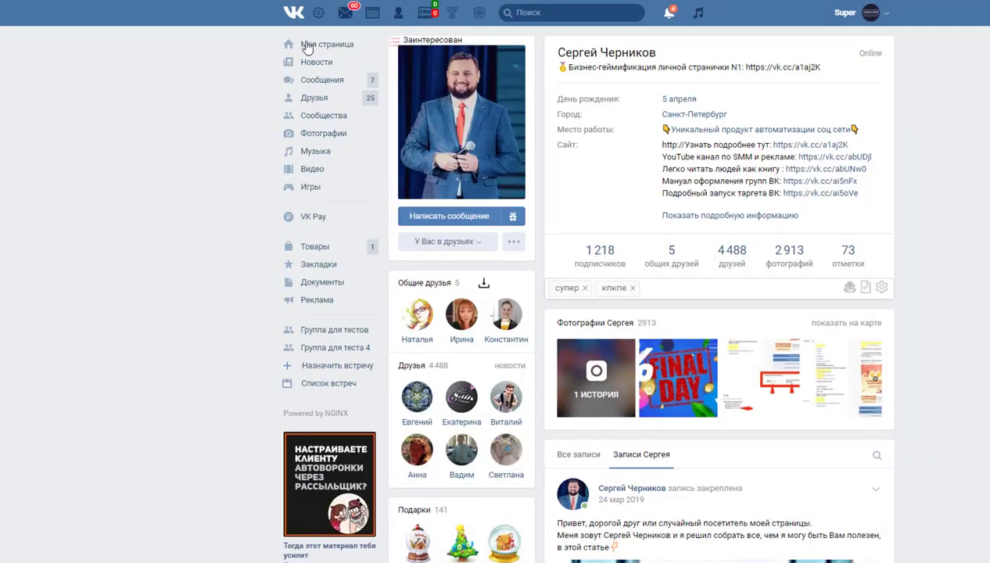
# Step: Return to the own profile page and open the posting calendar of the Пост module
pyautogui.click(318, 15)
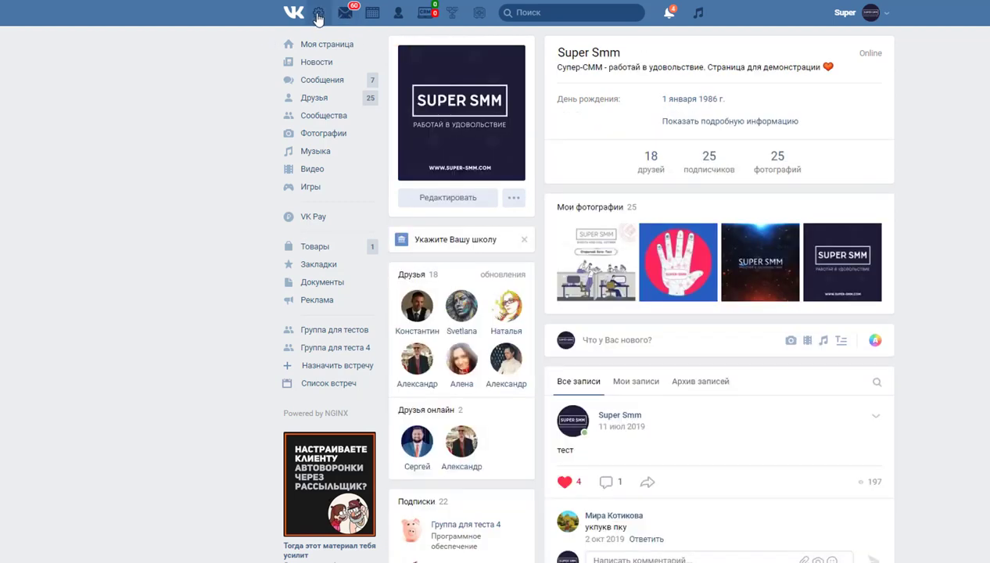
pyautogui.click(318, 15)
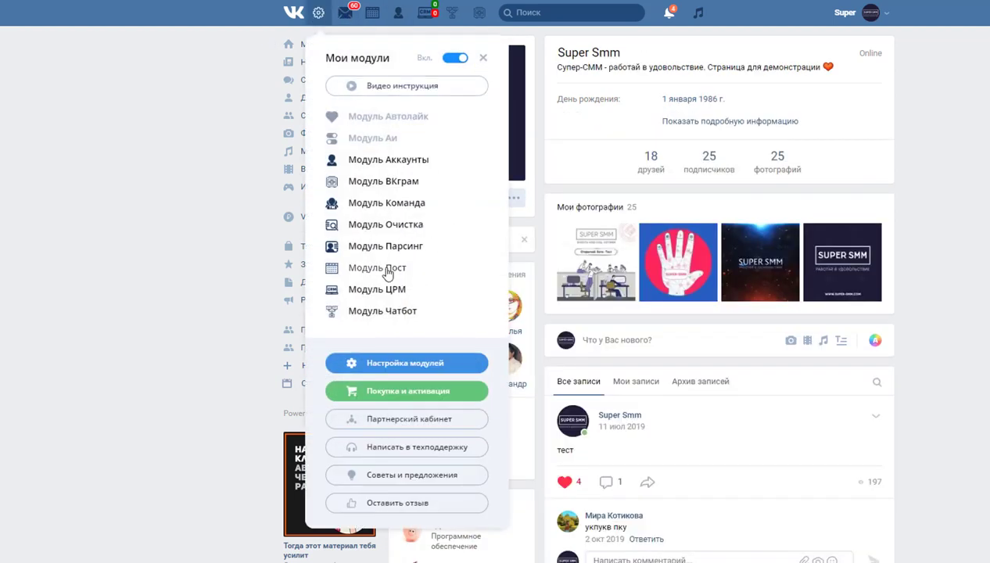
pyautogui.click(383, 268)
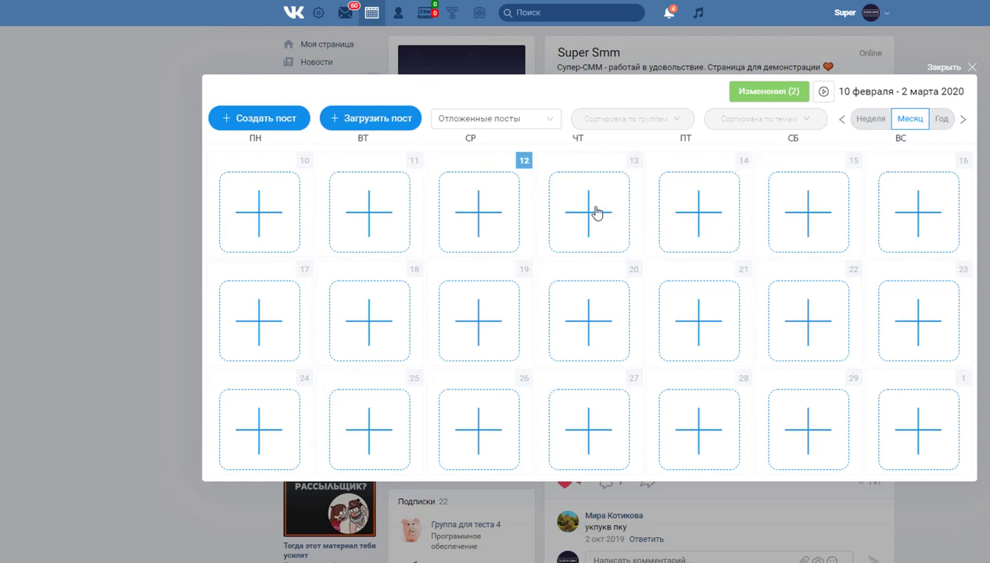
# Step: Start a scheduled post on 14 February 2020 with the text "аываыва"
pyautogui.click(680, 222)
pyautogui.click(530, 116)
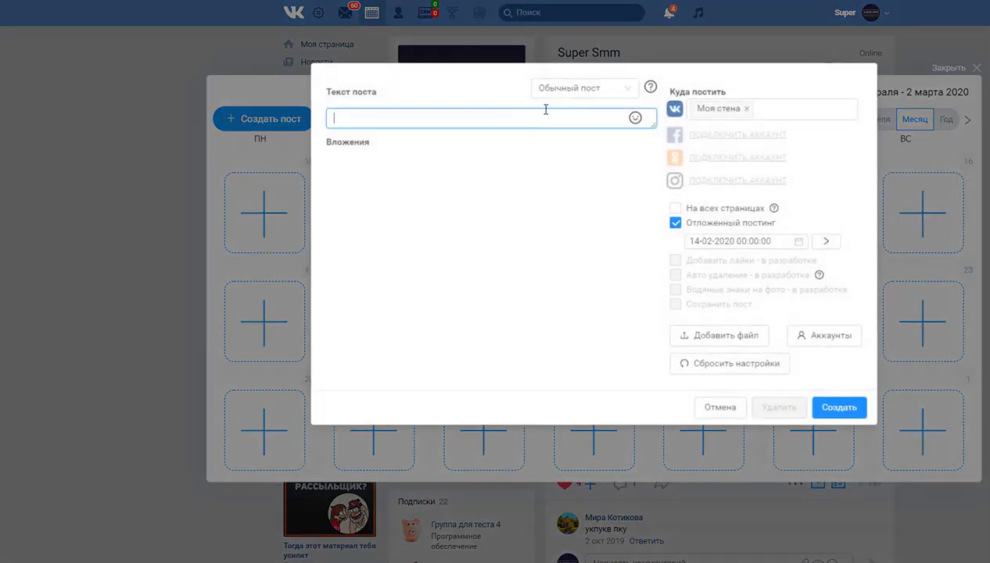
pyautogui.write('аывваыва')
# Step: Add Группа для тестов, Группа для теста 4 and Тест 3 to the post's VK destinations
pyautogui.click(771, 108)
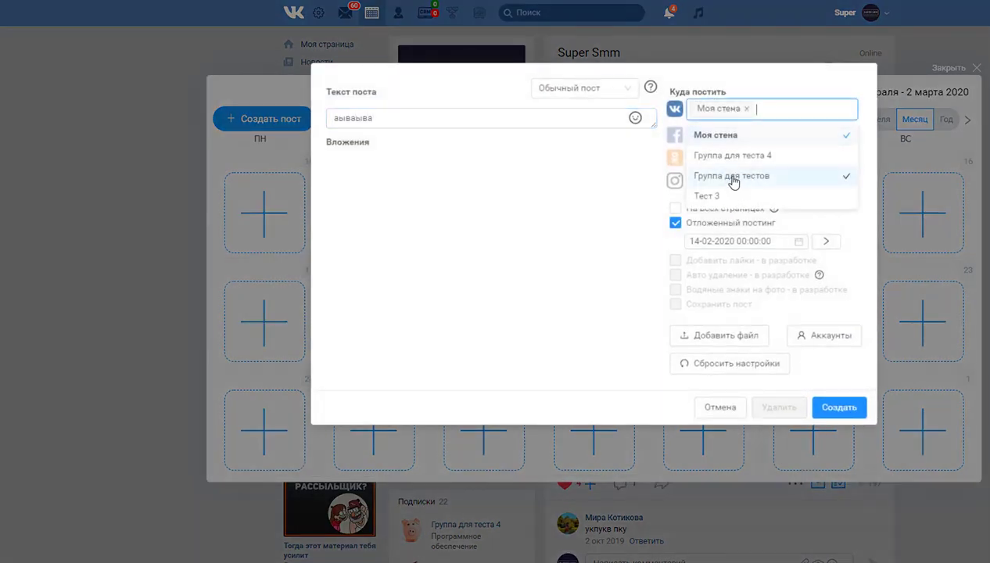
pyautogui.click(732, 179)
pyautogui.click(753, 175)
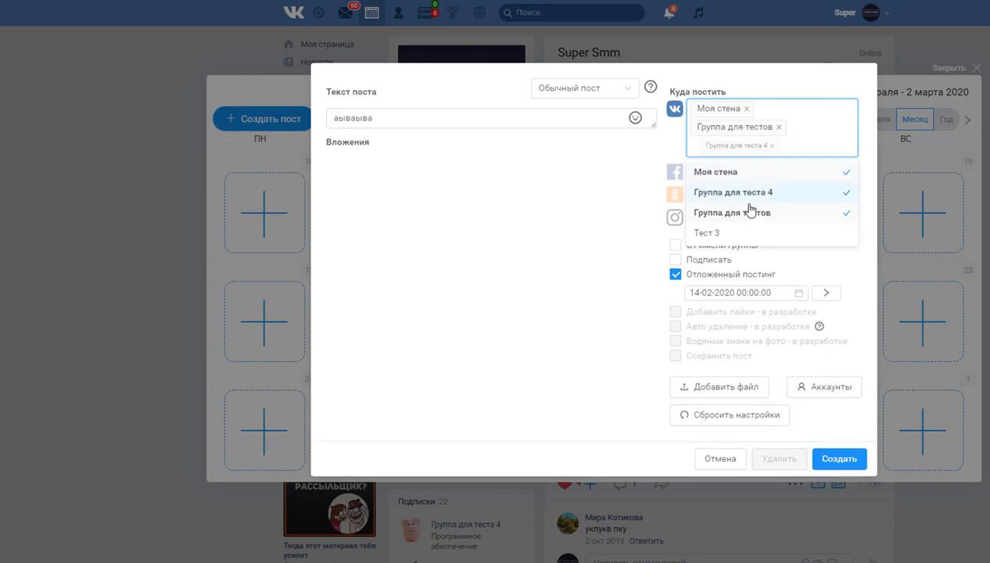
pyautogui.click(708, 234)
pyautogui.click(583, 215)
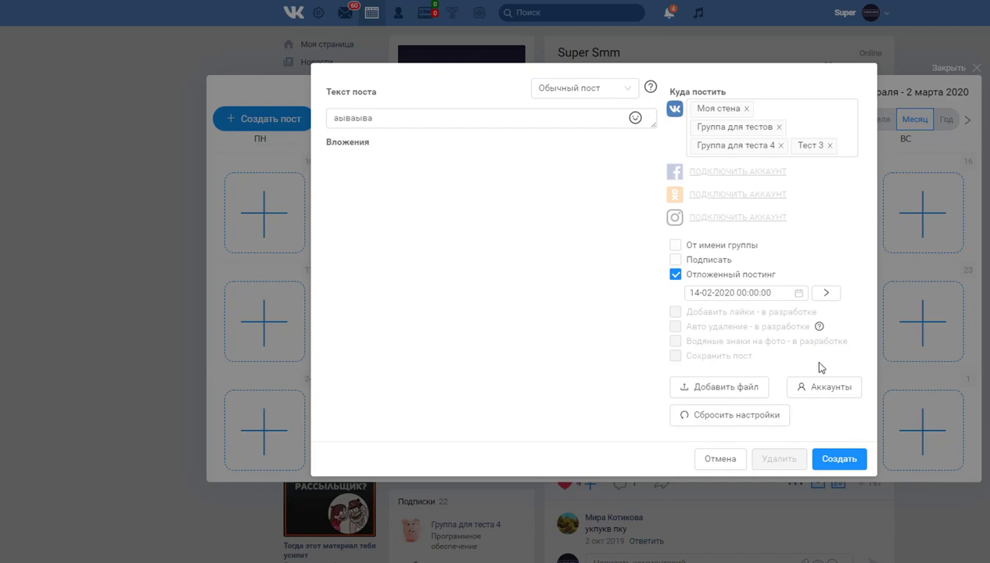
# Step: Try toggling the two linked accounts for multiposting and cancel the account selection
pyautogui.click(823, 387)
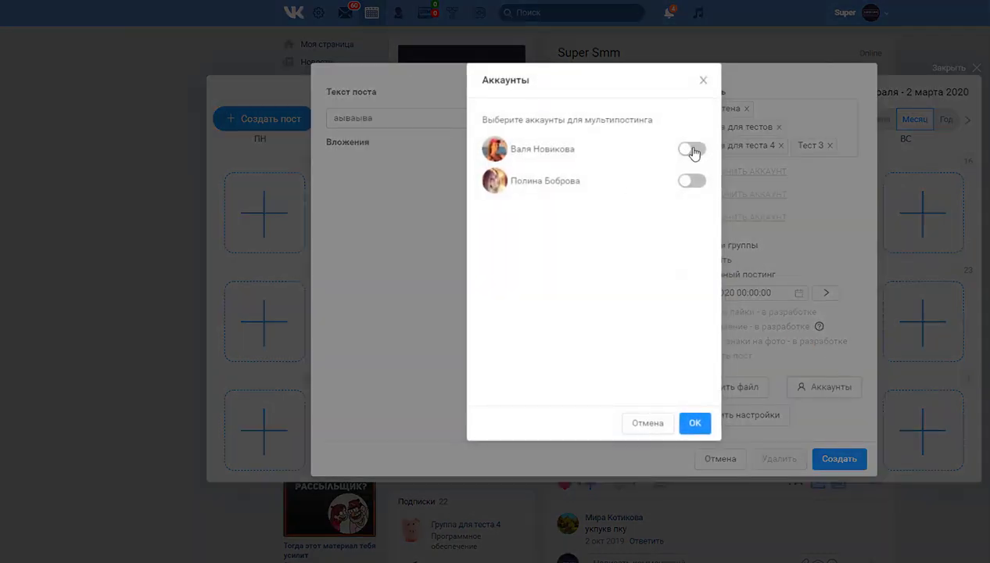
pyautogui.click(686, 151)
pyautogui.click(692, 181)
pyautogui.click(693, 182)
pyautogui.click(703, 159)
pyautogui.click(646, 424)
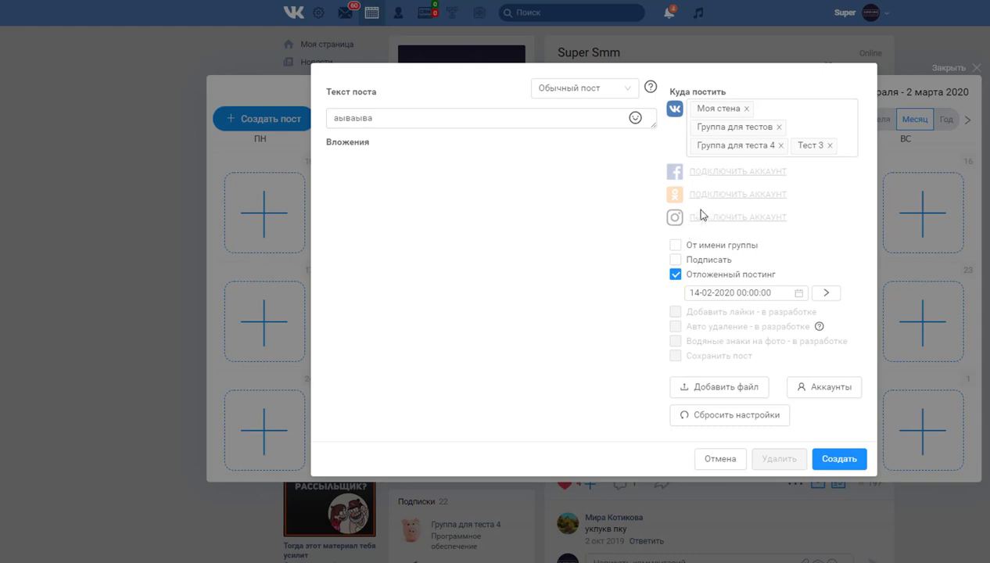
# Step: Try the topic Информационный for the post, set it to Новостной and create the scheduled post
pyautogui.click(586, 88)
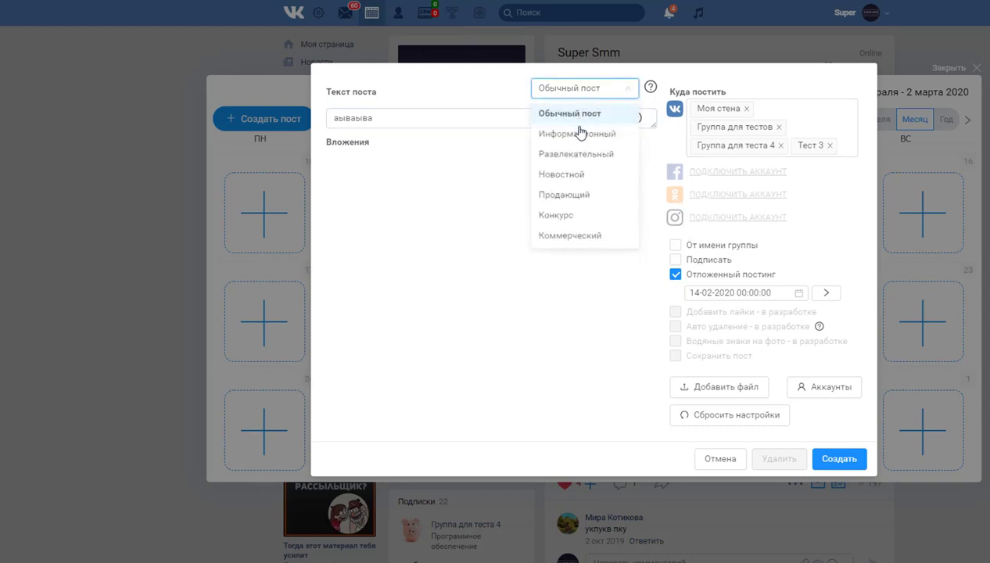
pyautogui.click(571, 141)
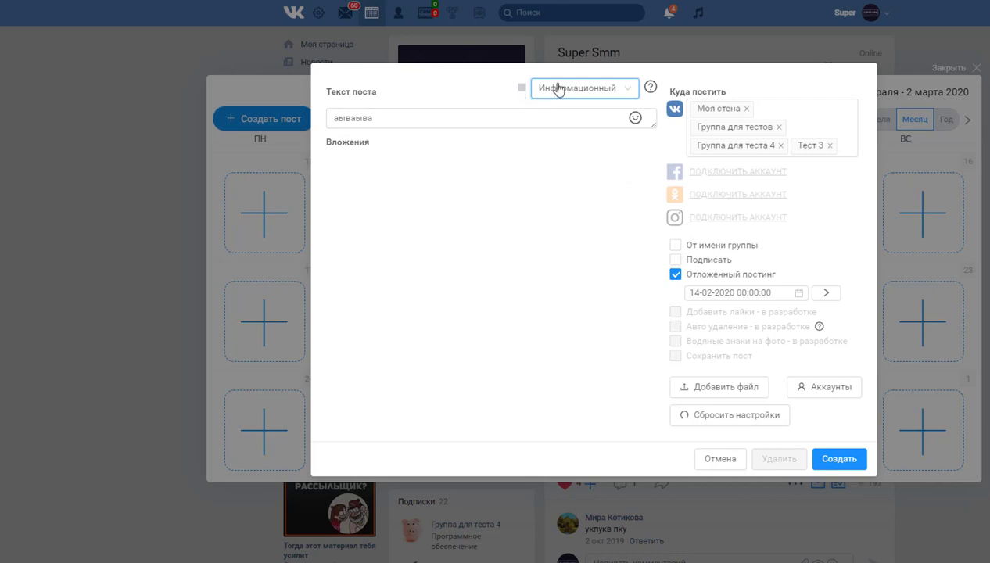
pyautogui.click(556, 88)
pyautogui.click(556, 173)
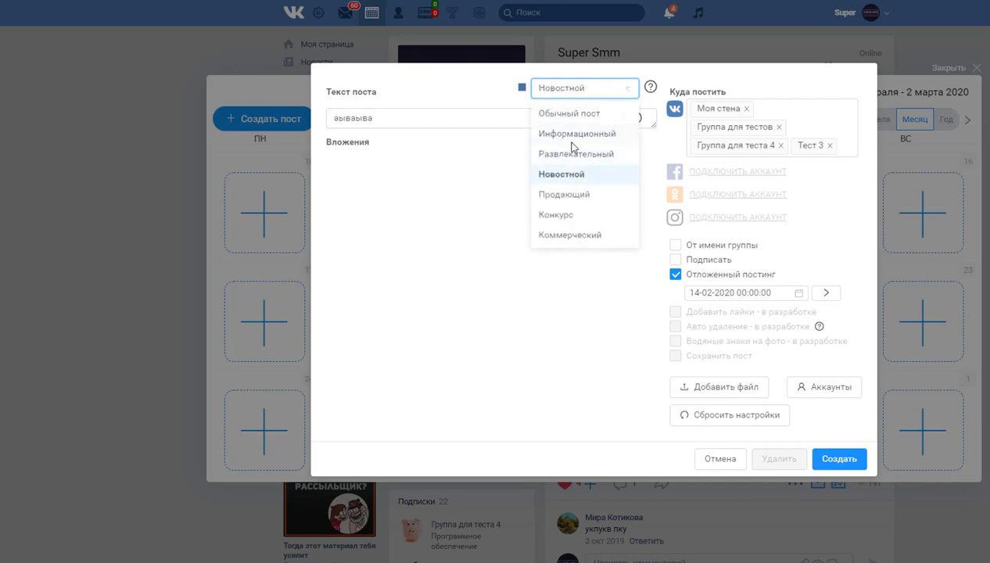
pyautogui.click(835, 461)
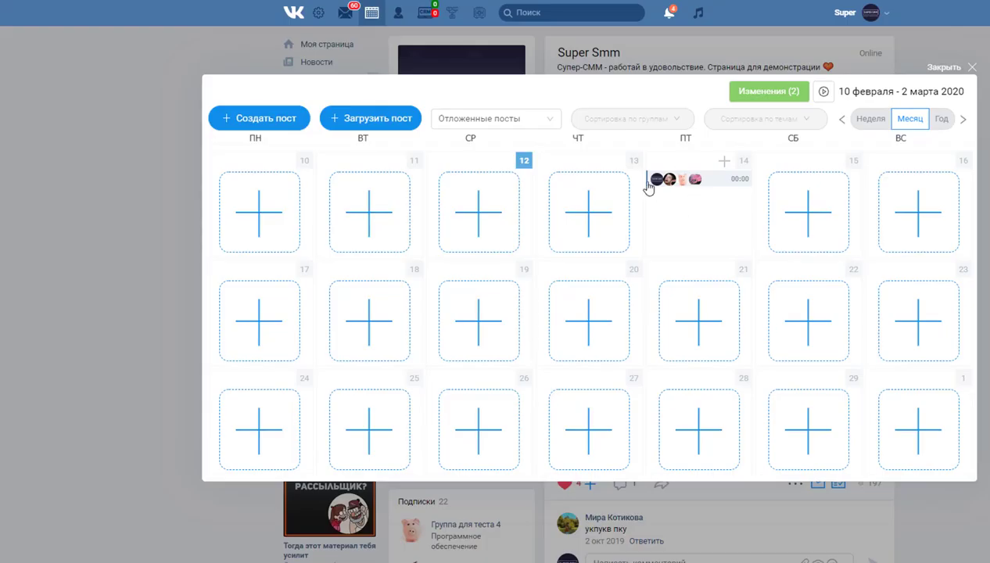
# Step: Reopen the scheduled 14 February post, look over its topic options and delete the post
pyautogui.click(713, 182)
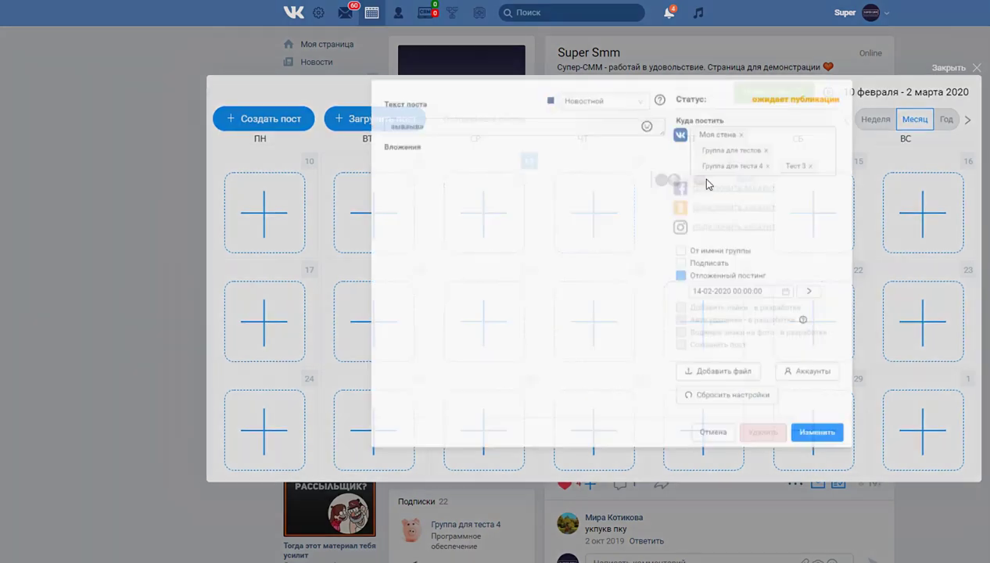
pyautogui.click(598, 93)
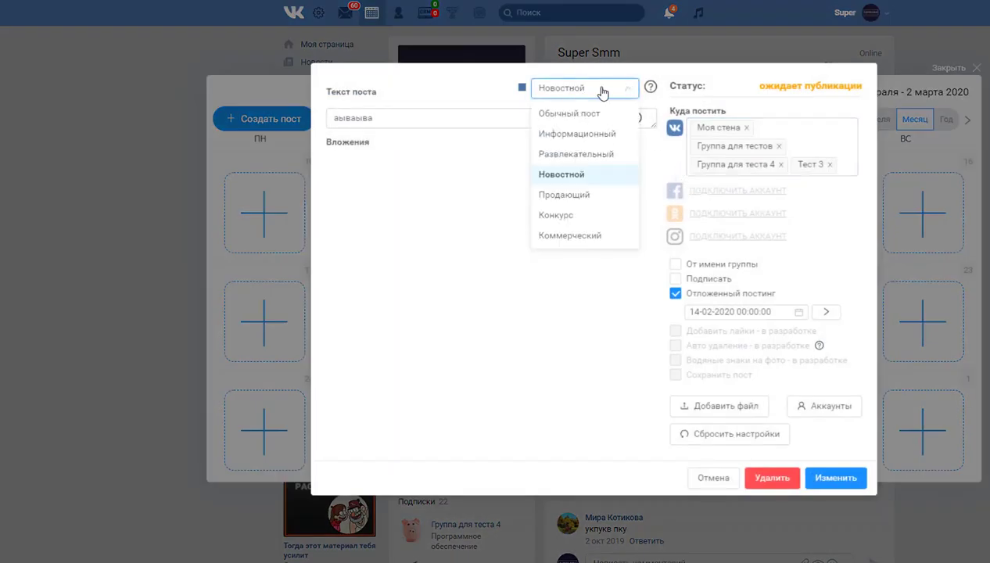
pyautogui.click(921, 193)
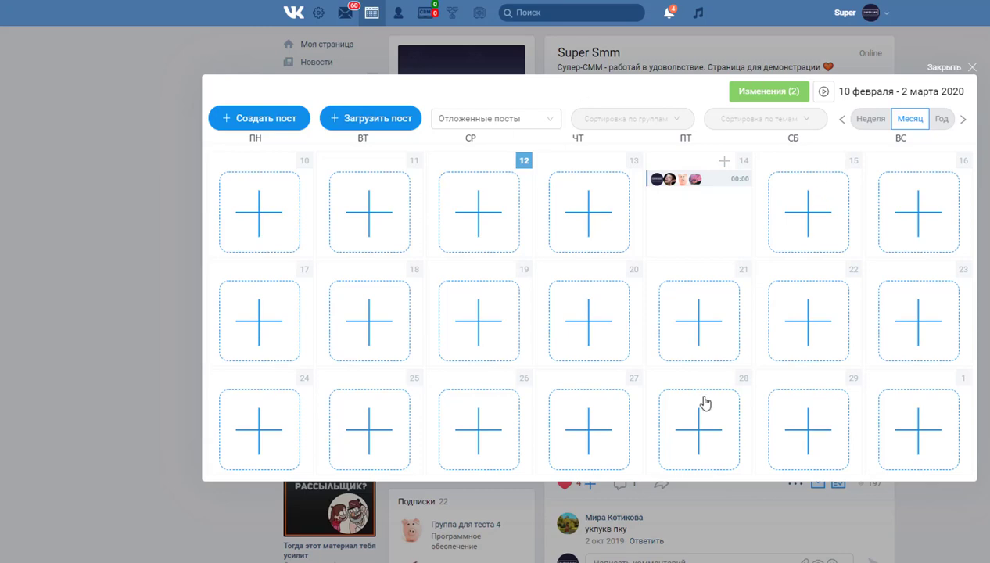
pyautogui.click(720, 182)
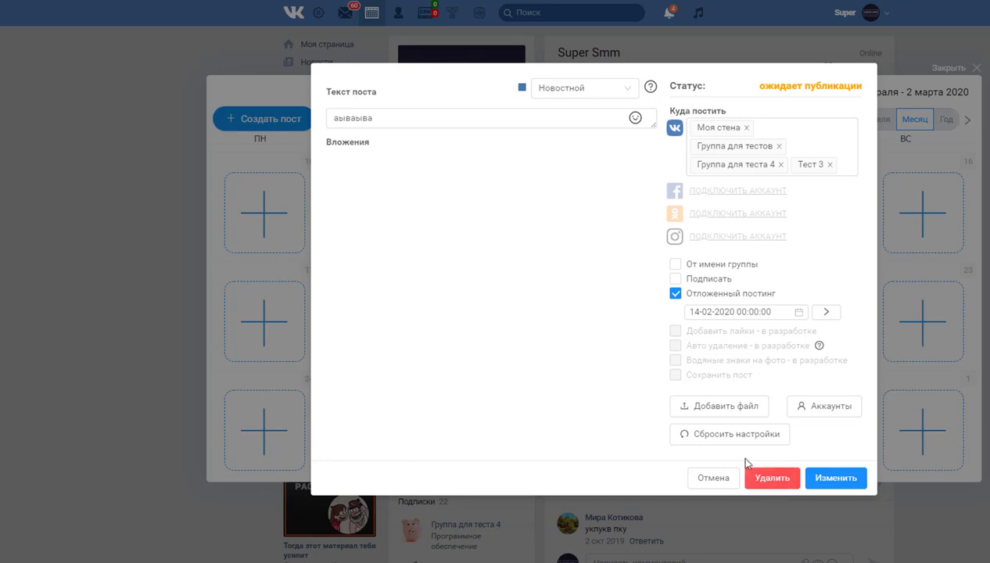
pyautogui.click(779, 477)
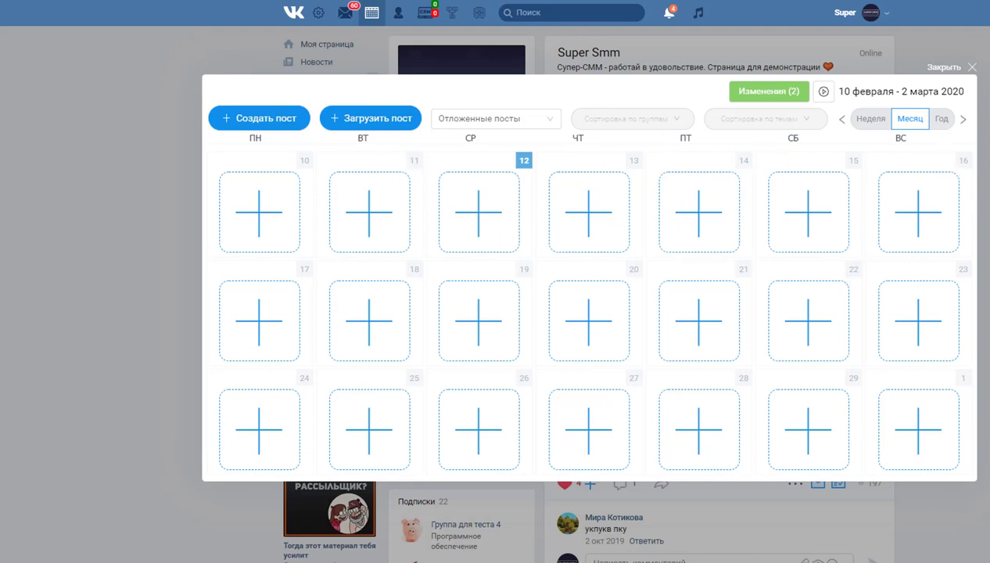
# Step: Look at the category choices for loading a saved post, close the form and leave the posting calendar
pyautogui.click(365, 121)
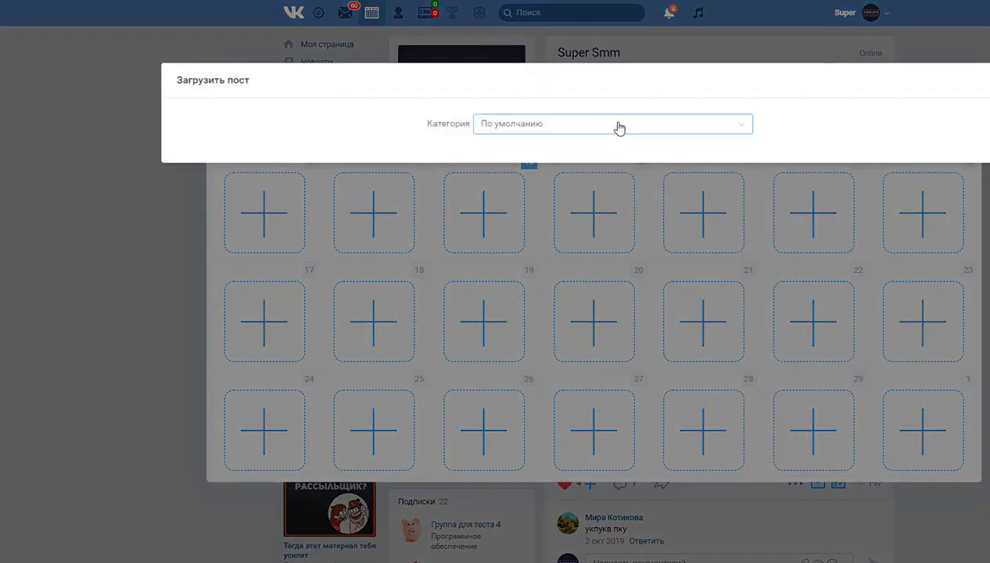
pyautogui.click(553, 133)
pyautogui.click(537, 154)
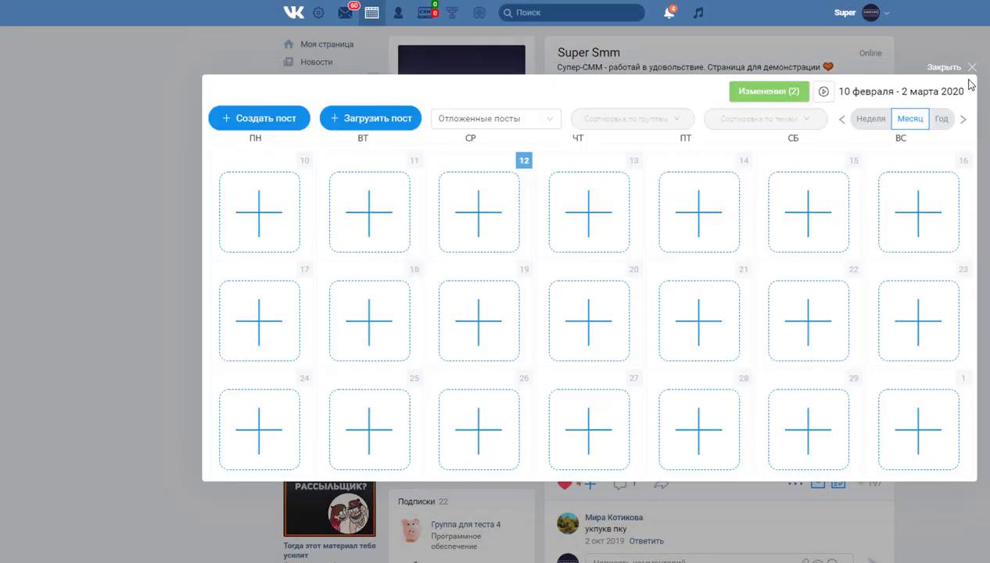
pyautogui.click(966, 84)
# Step: Look over the category options for saving the 31 March 2019 wall post and close the form
pyautogui.scroll(-5, 733, 181)
pyautogui.scroll(-4, 734, 181)
pyautogui.scroll(3, 891, 104)
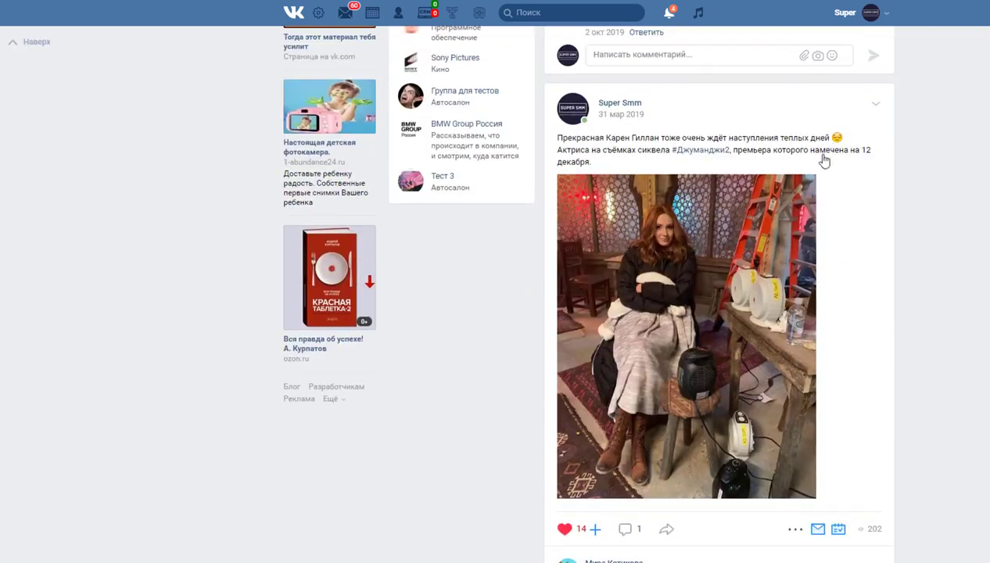
pyautogui.scroll(-3, 831, 325)
pyautogui.moveTo(795, 276)
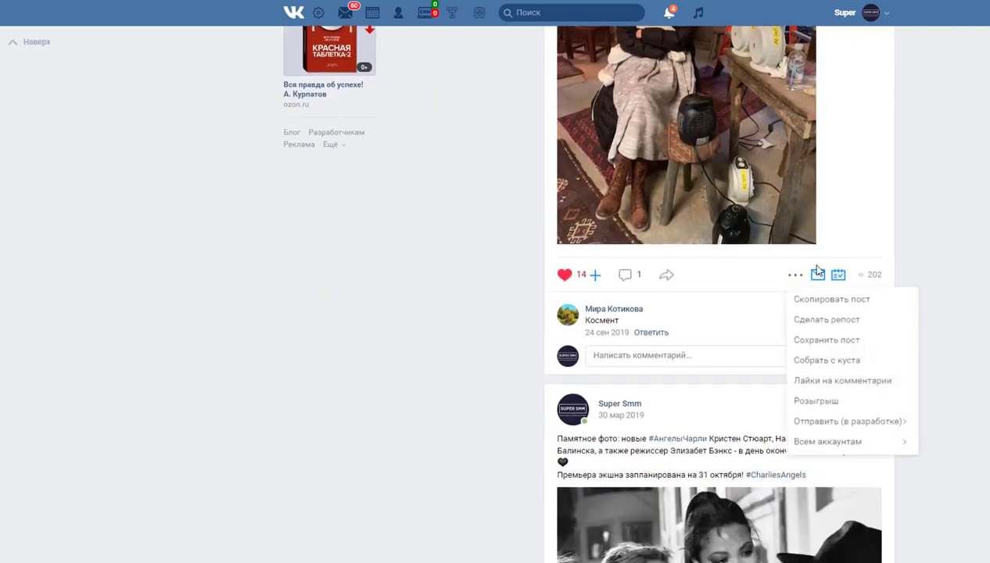
pyautogui.click(859, 342)
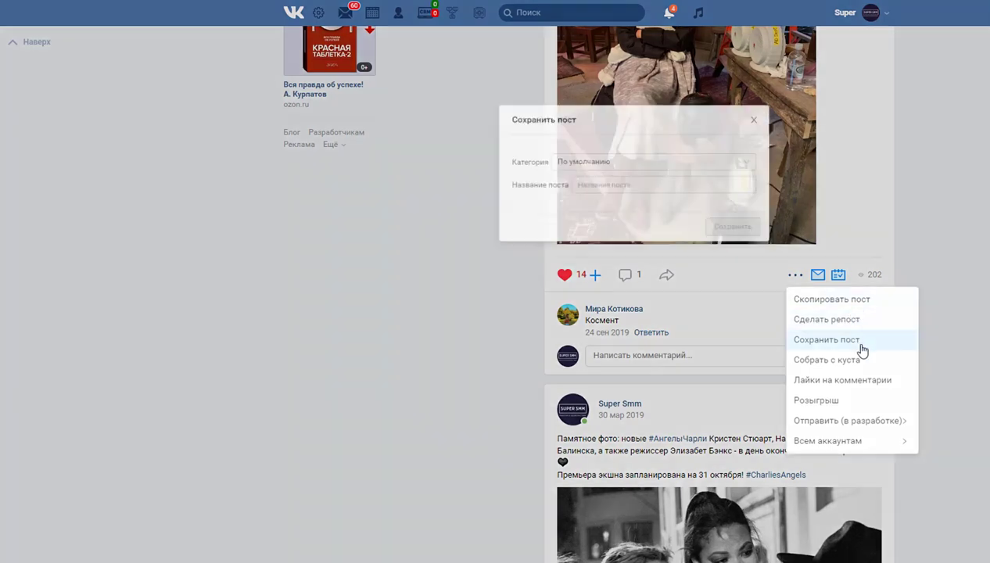
pyautogui.click(602, 158)
pyautogui.click(614, 131)
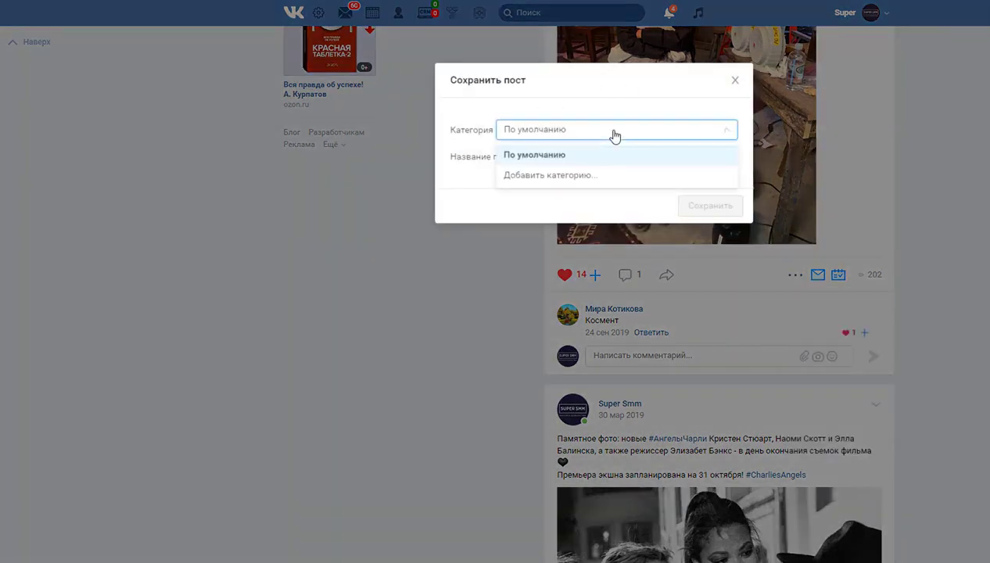
pyautogui.click(736, 80)
# Step: Try copying the 31 March 2019 wall post, check its destination and account choices, and cancel the copy
pyautogui.moveTo(795, 274)
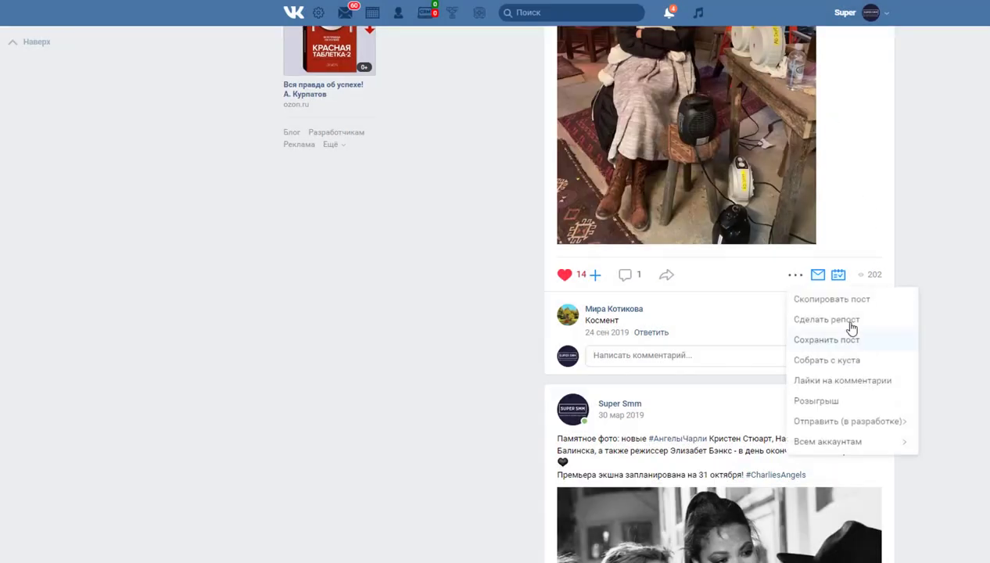
pyautogui.click(813, 300)
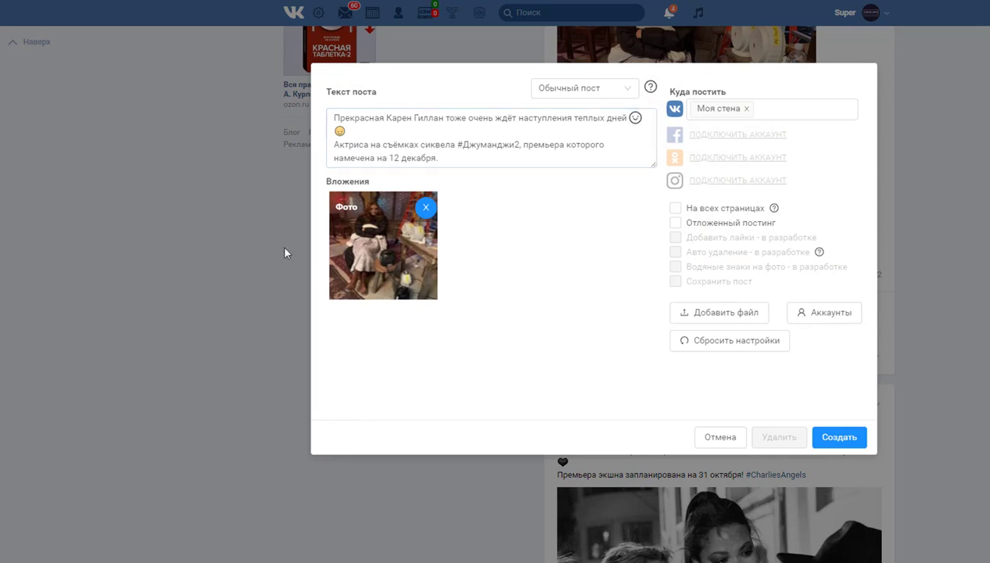
pyautogui.click(778, 112)
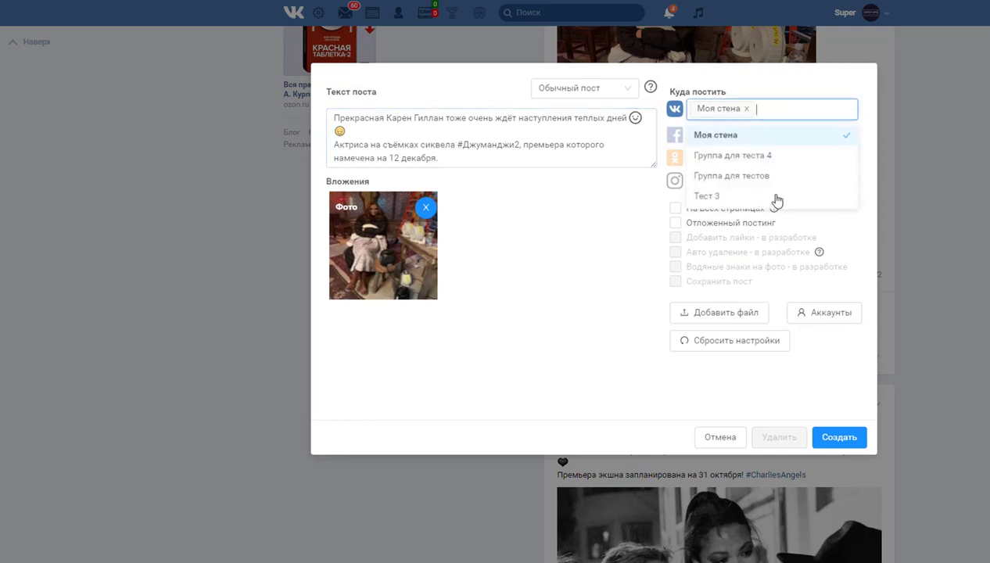
pyautogui.click(856, 319)
pyautogui.click(653, 422)
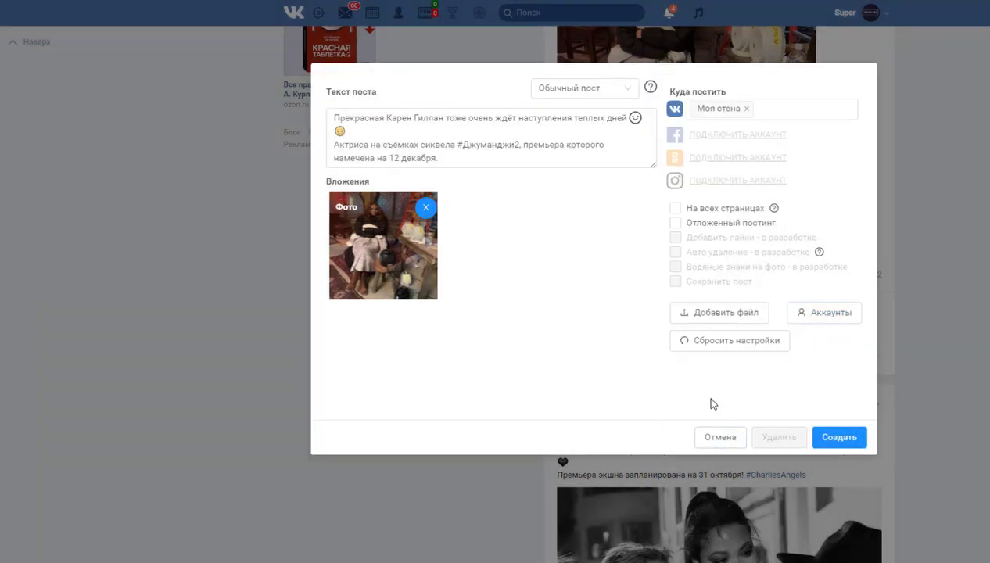
pyautogui.click(457, 145)
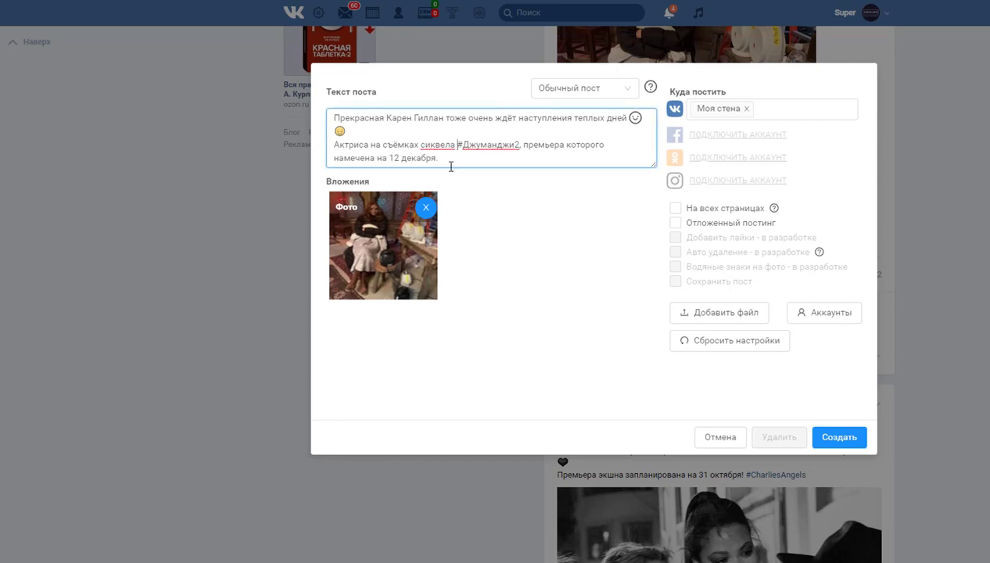
pyautogui.click(720, 437)
# Step: Return to the start of the profile page and expand the new wall post composer to look over its publishing options
pyautogui.scroll(5, 930, 250)
pyautogui.scroll(5, 916, 226)
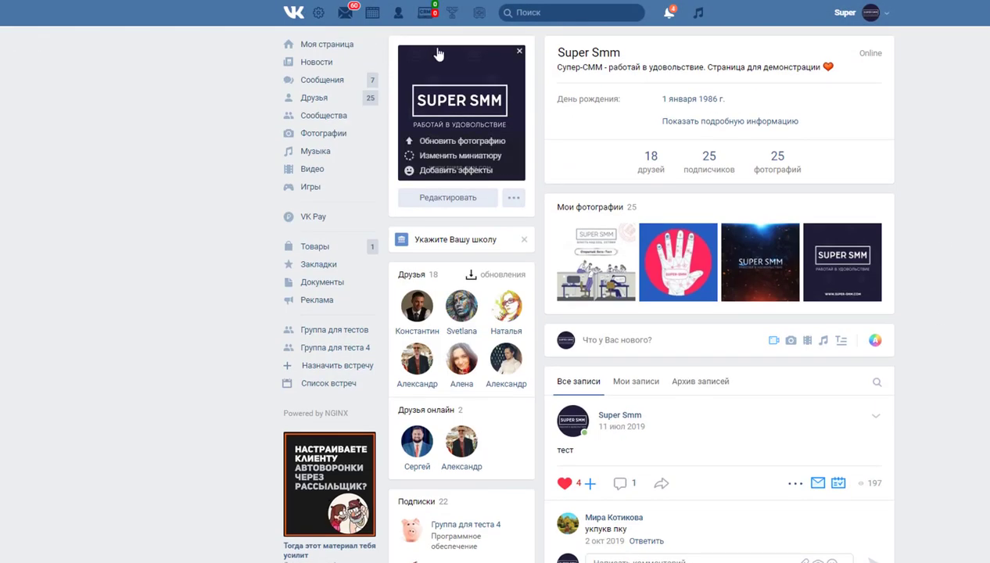
pyautogui.moveTo(494, 62)
pyautogui.click(701, 340)
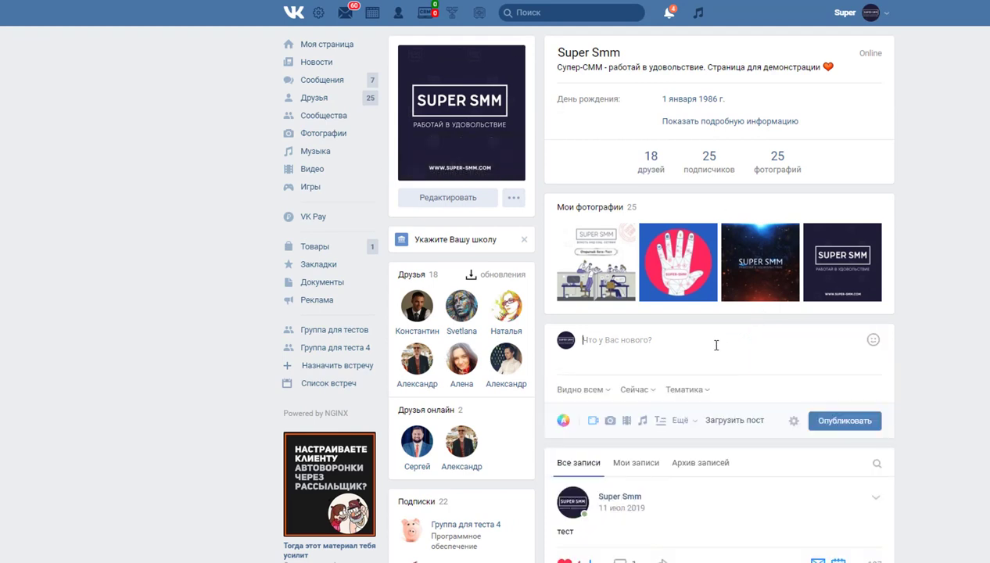
pyautogui.scroll(-1, 729, 353)
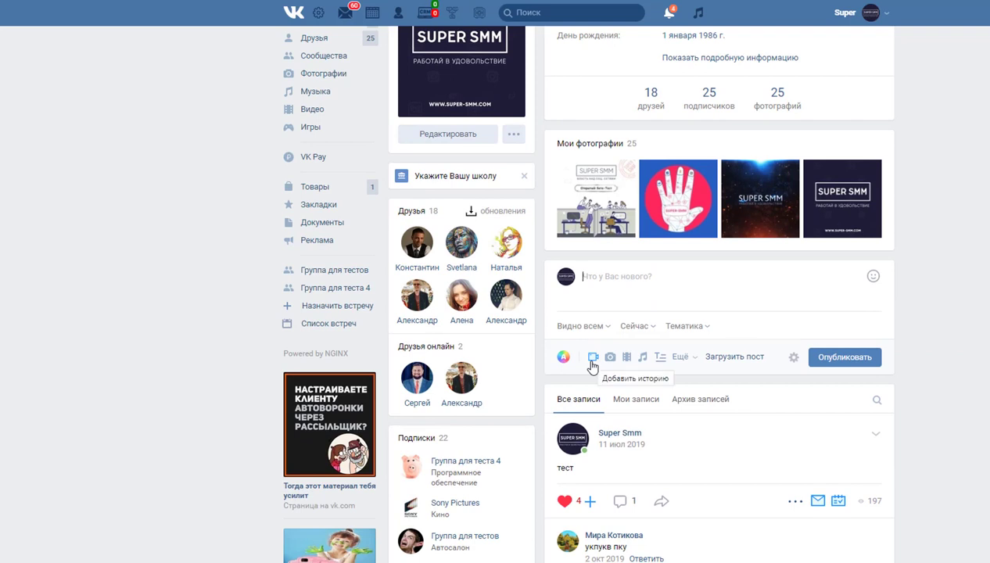
# Step: Try adding a story from the post composer by entering a link in the story form
pyautogui.click(592, 360)
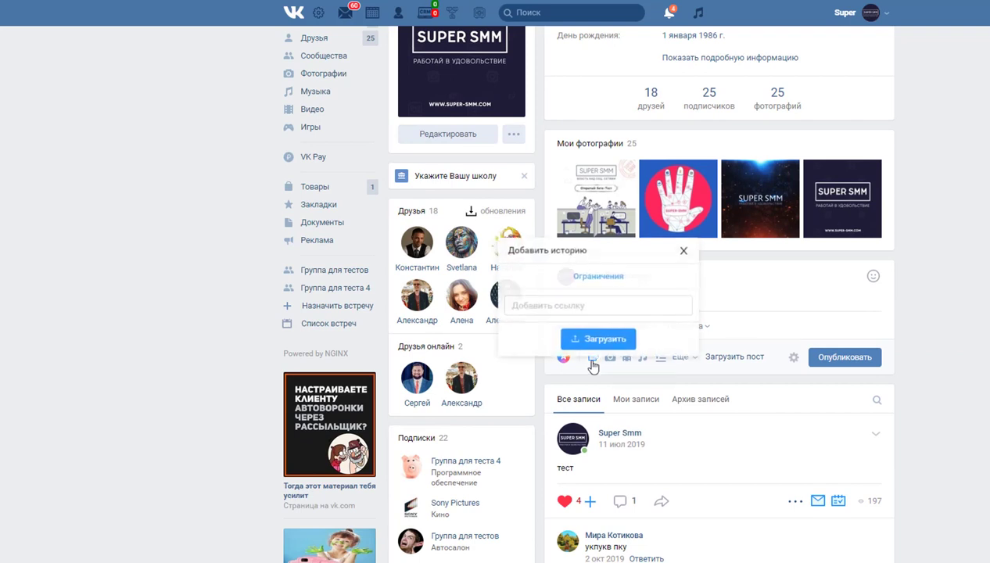
pyautogui.click(566, 305)
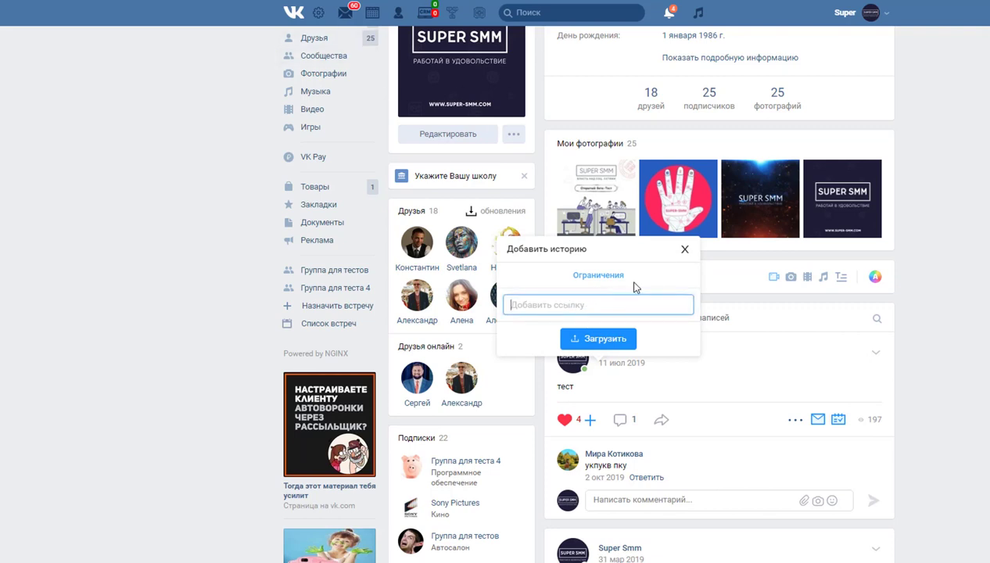
pyautogui.write('bp64JsuwhjM')
pyautogui.click(779, 187)
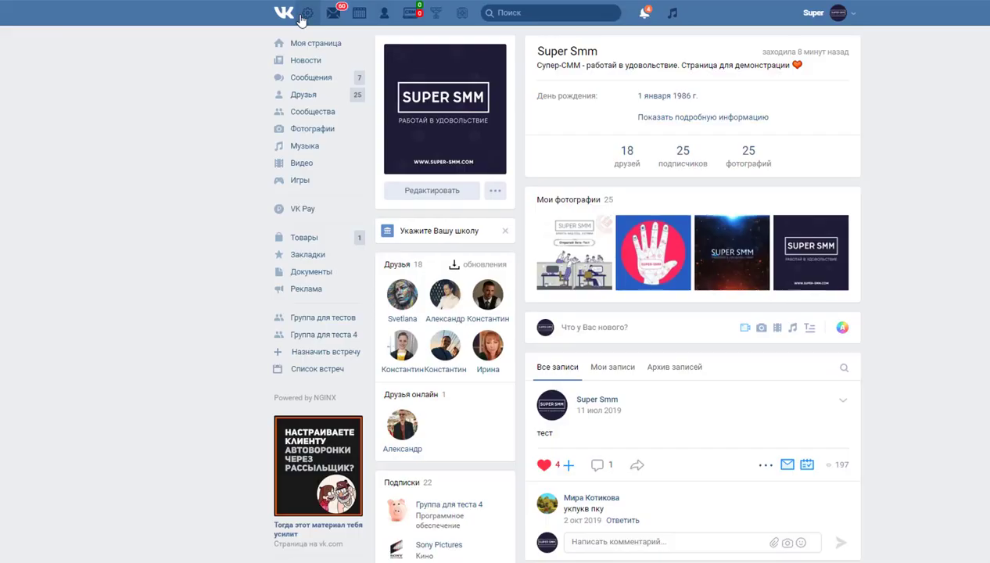
# Step: Open the ЦРМ module from the module list and go to the profile of the friend tagged «смм специалист»
pyautogui.click(307, 13)
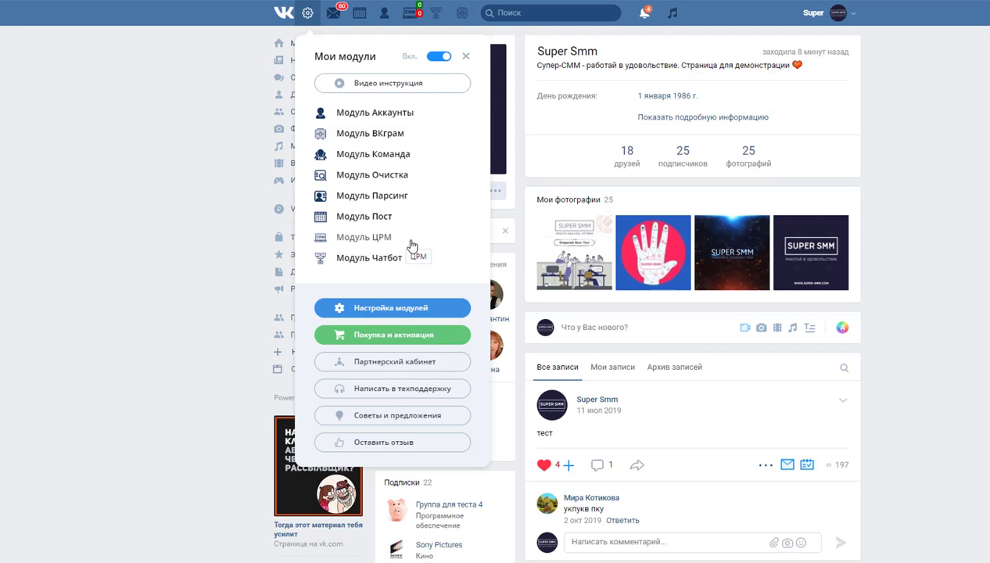
pyautogui.click(375, 242)
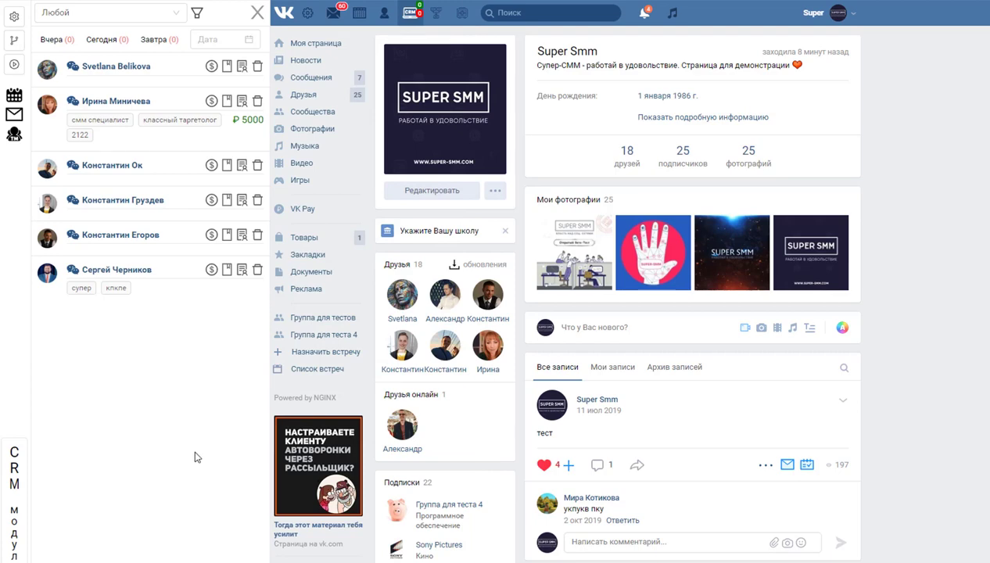
pyautogui.click(483, 346)
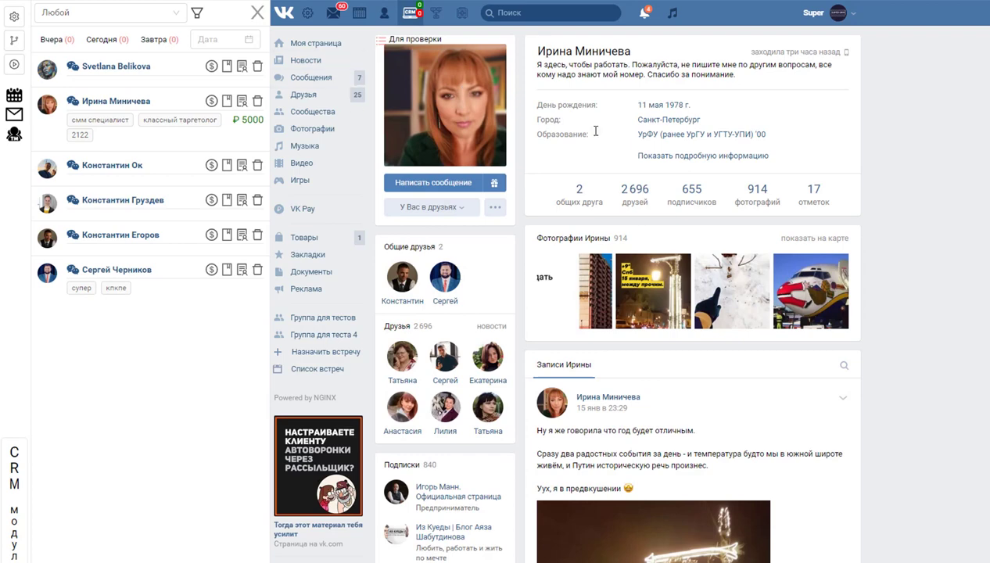
# Step: Look over the Статус choices, including Дополнительно, and set the friend's personal CRM status to Купил
pyautogui.click(383, 43)
pyautogui.moveTo(383, 45)
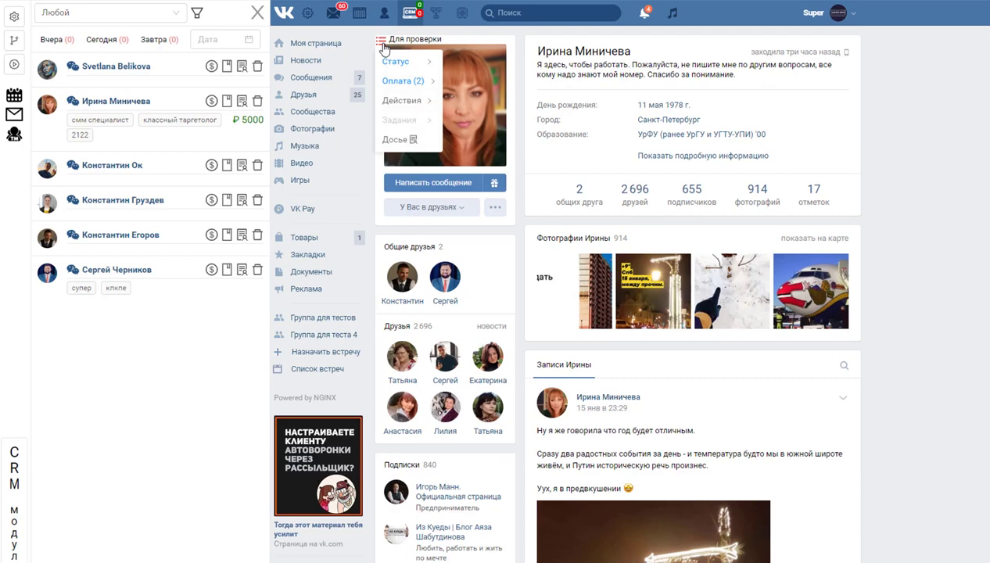
pyautogui.moveTo(395, 63)
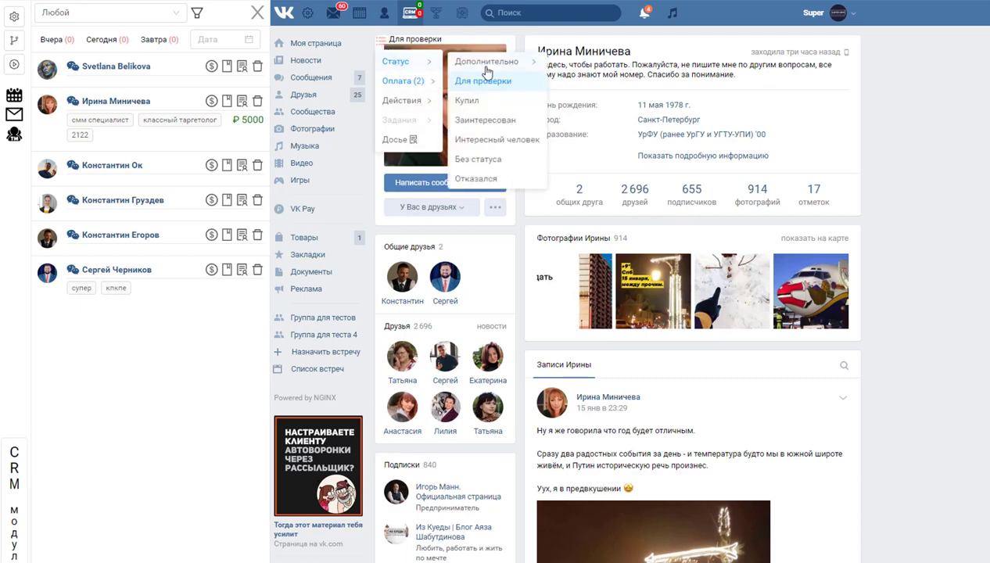
pyautogui.moveTo(469, 69)
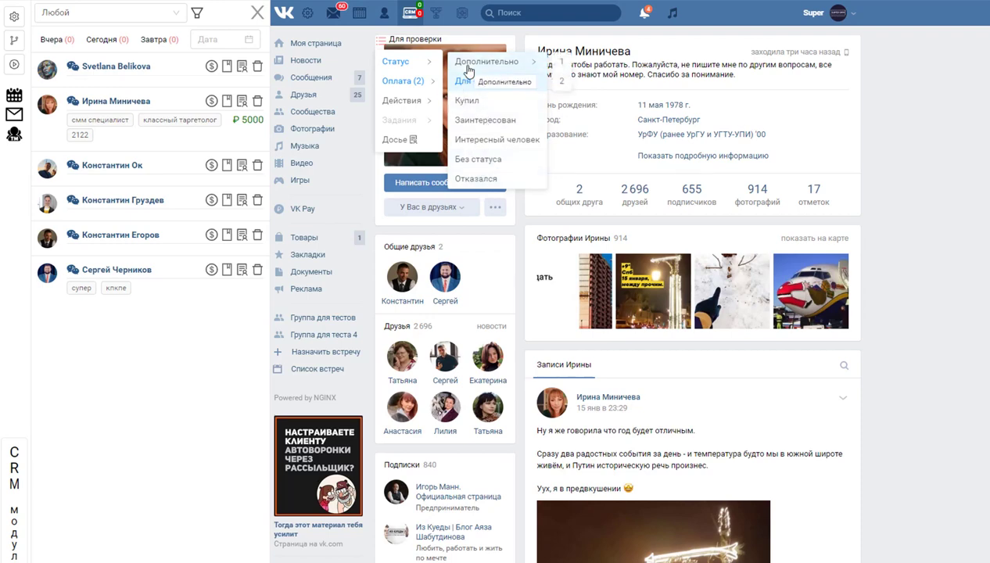
pyautogui.moveTo(403, 80)
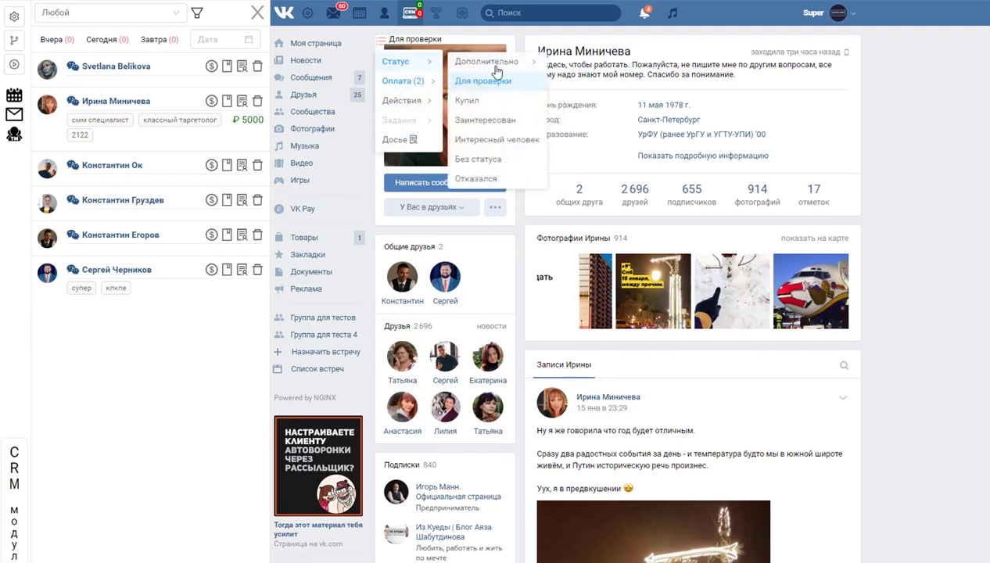
pyautogui.click(503, 104)
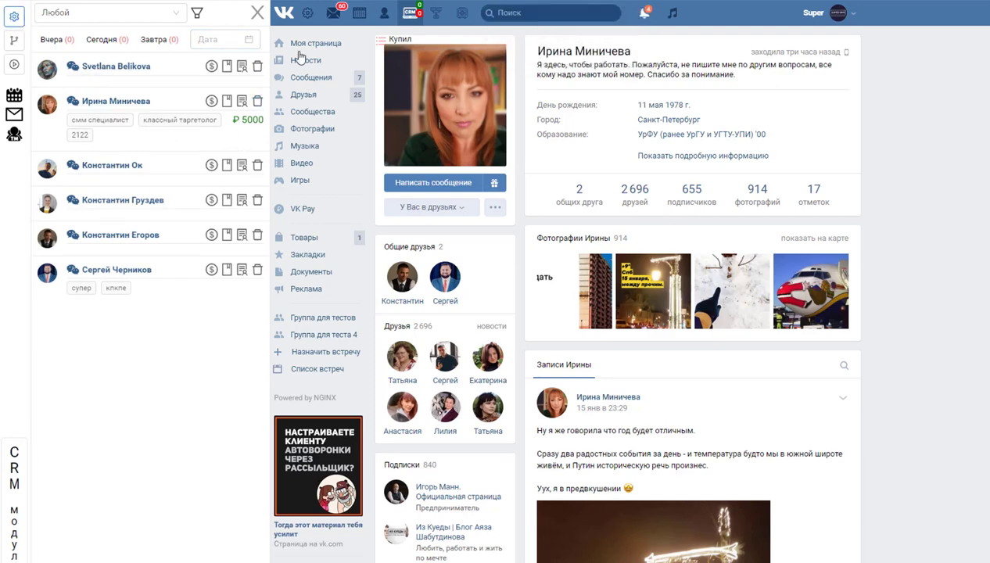
# Step: Look over the custom and special statuses in the CRM status management settings and close the settings
pyautogui.click(307, 12)
pyautogui.click(606, 81)
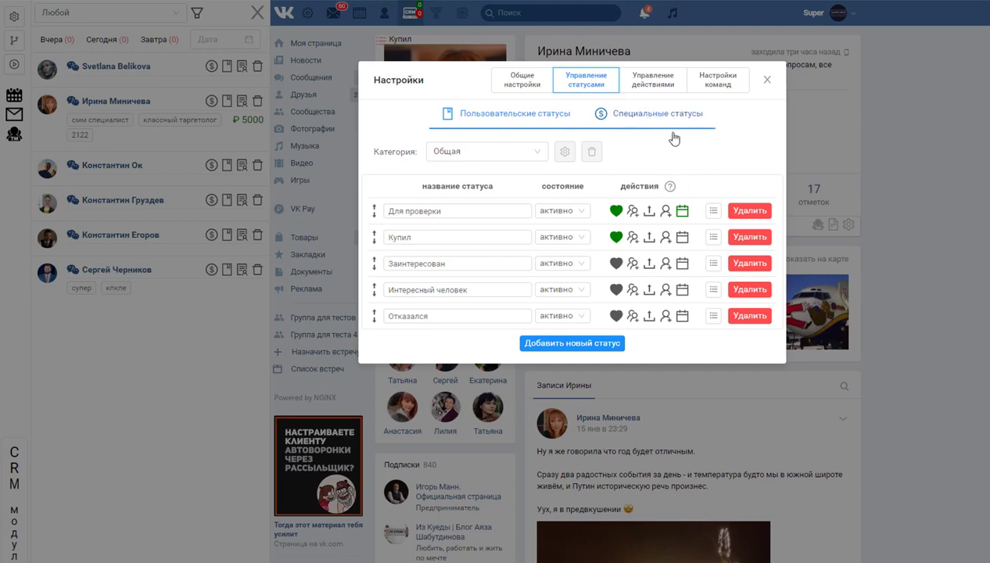
pyautogui.click(655, 118)
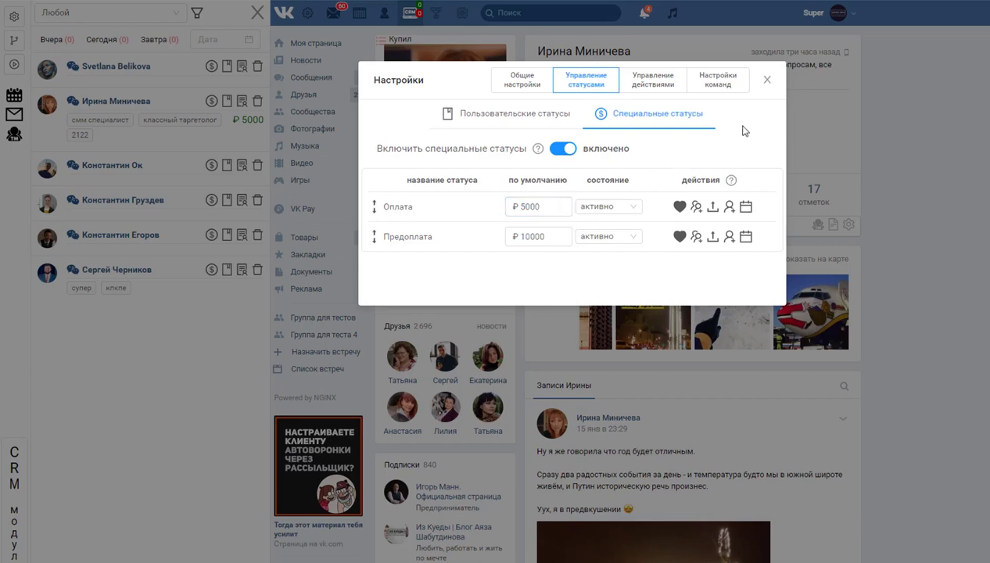
pyautogui.click(768, 83)
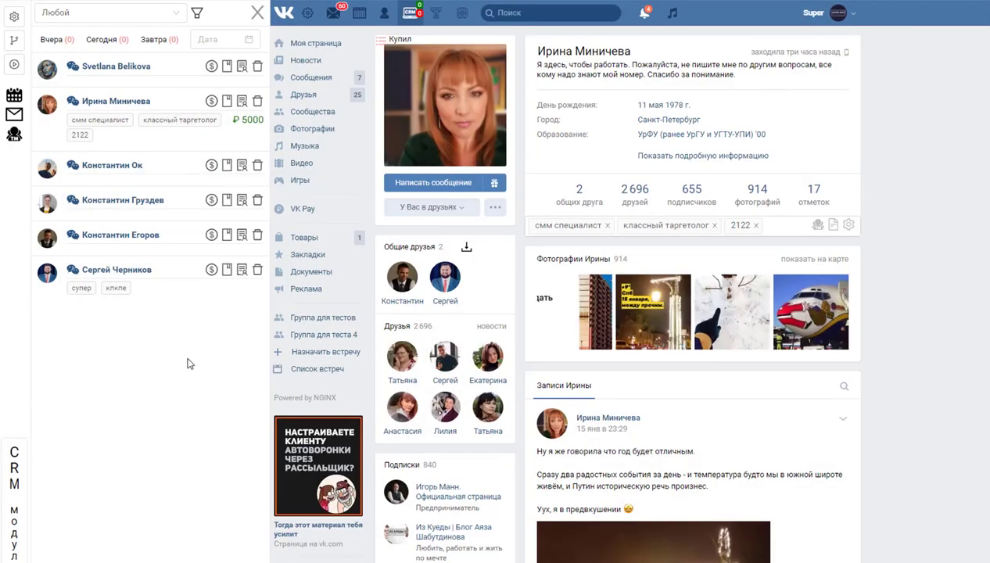
# Step: Switch the CRM to the team list and set the same friend's team status to Купил
pyautogui.click(13, 141)
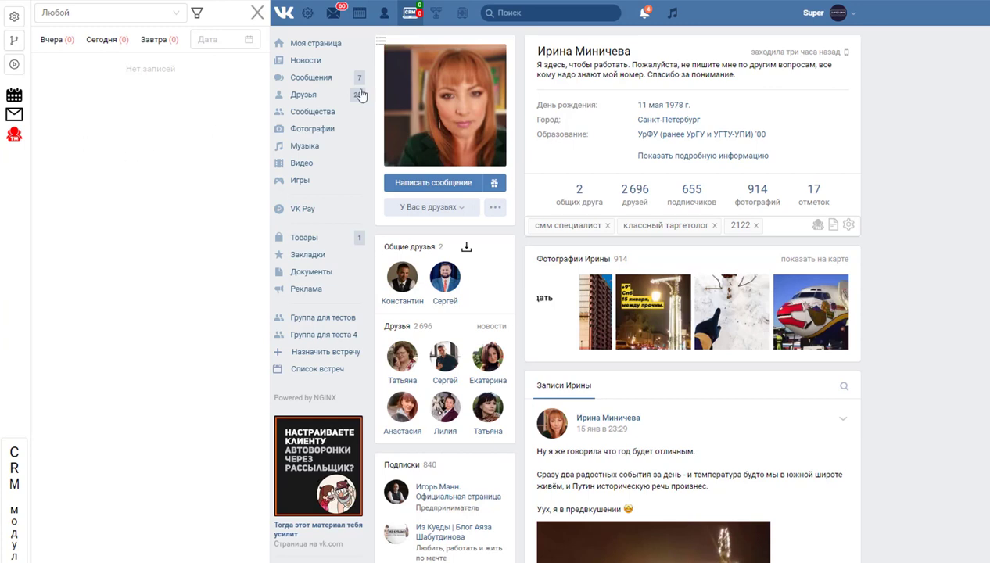
pyautogui.click(380, 43)
pyautogui.moveTo(399, 62)
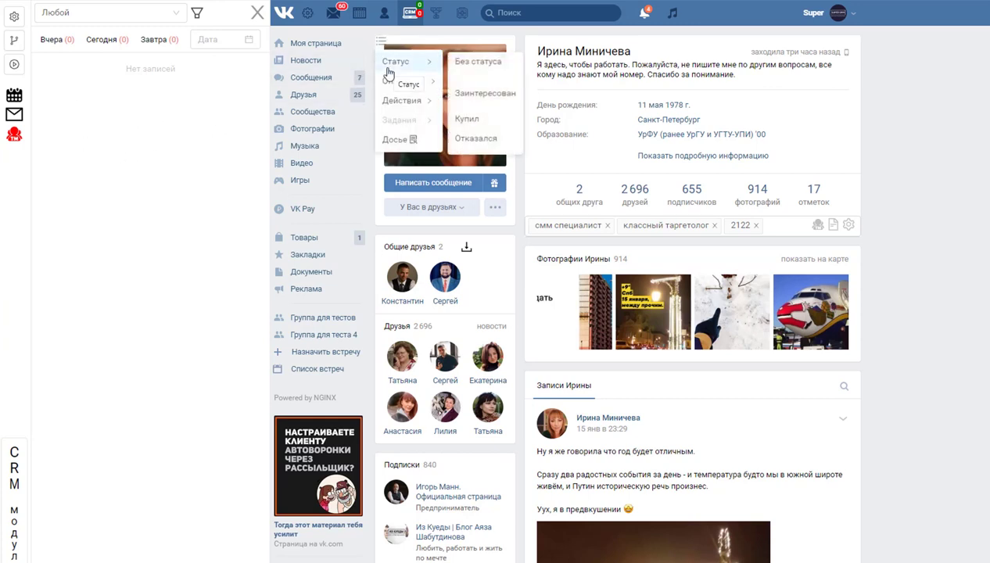
pyautogui.click(469, 121)
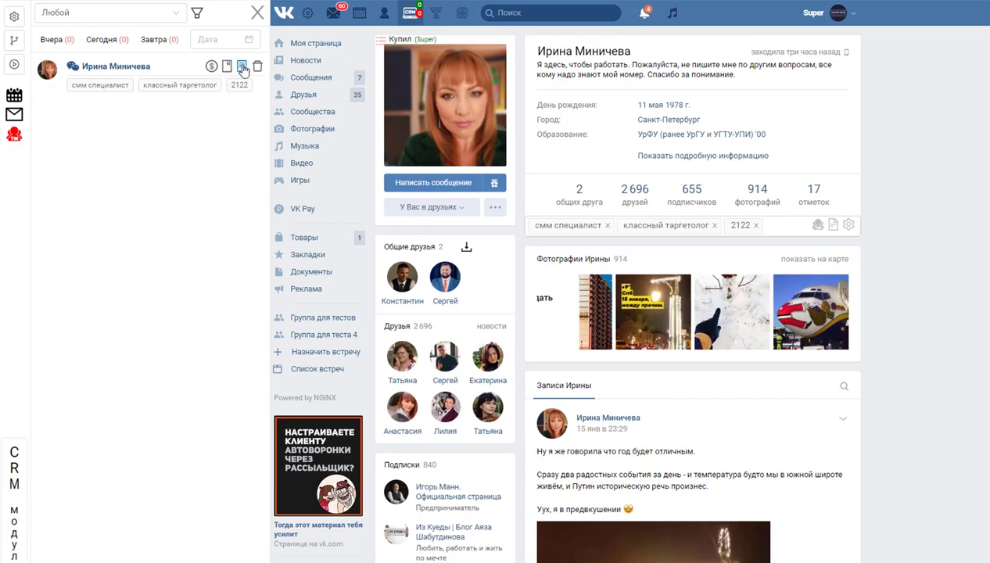
# Step: Open the friend's dossier, review История действий and История команды, and close the dossier
pyautogui.click(243, 67)
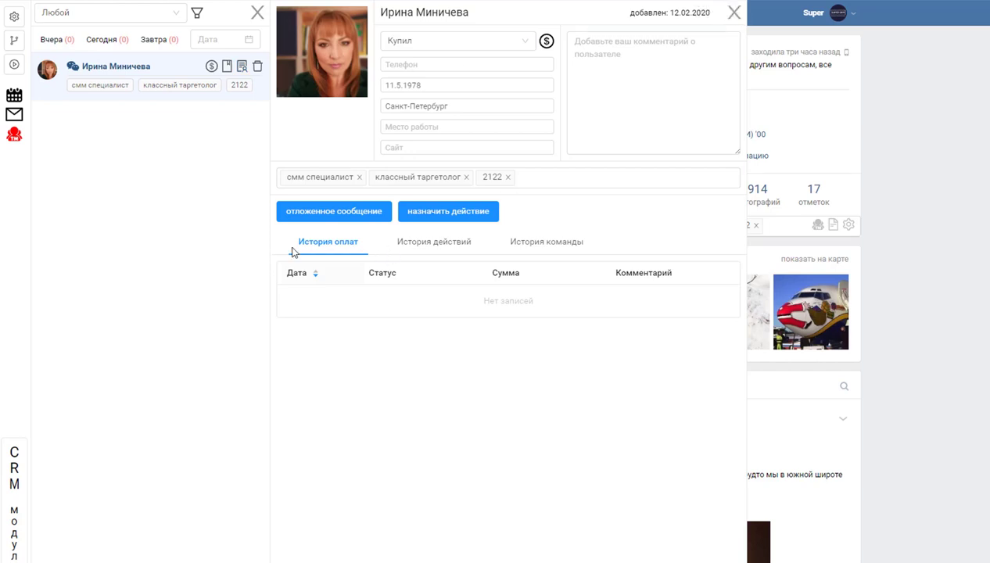
pyautogui.click(434, 245)
pyautogui.click(542, 244)
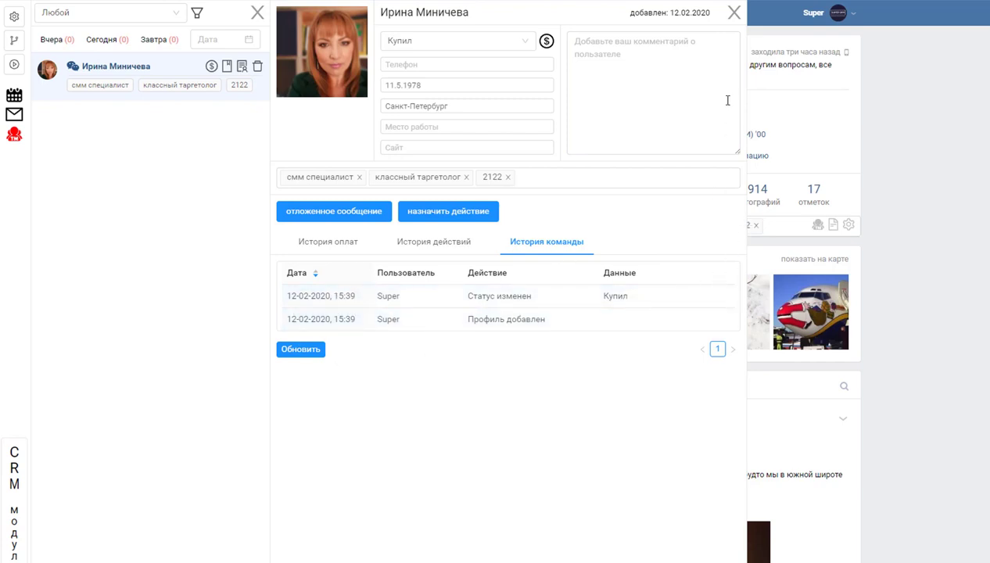
pyautogui.click(734, 13)
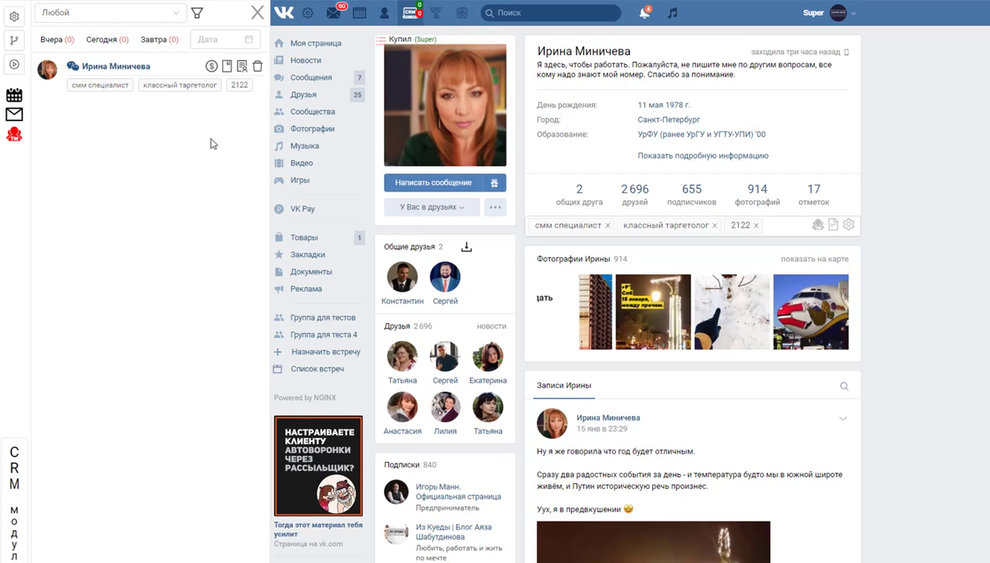
# Step: Check the CRM's messages section and the Встречи calendar, then close the calendar
pyautogui.click(14, 114)
pyautogui.click(748, 81)
pyautogui.click(14, 95)
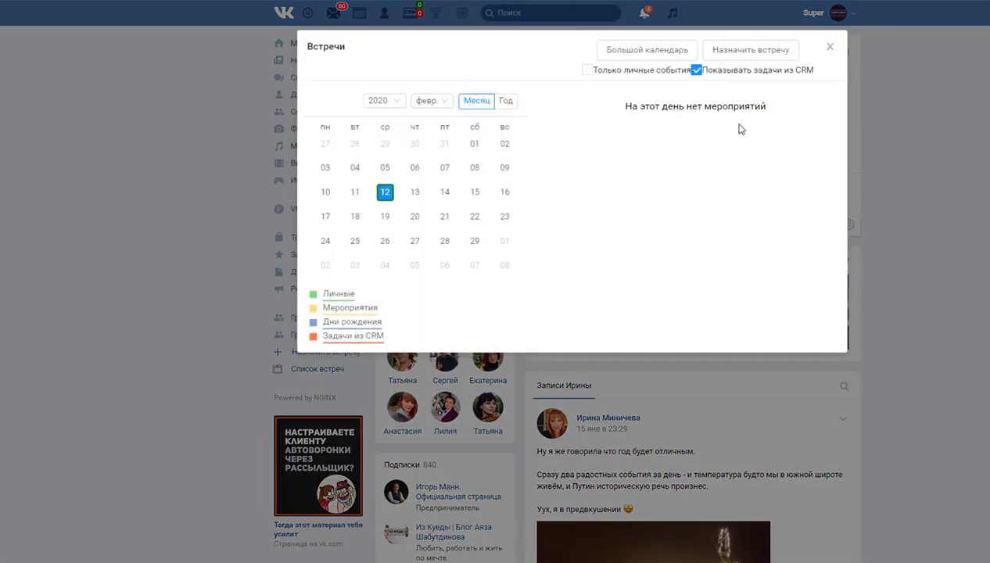
pyautogui.click(829, 48)
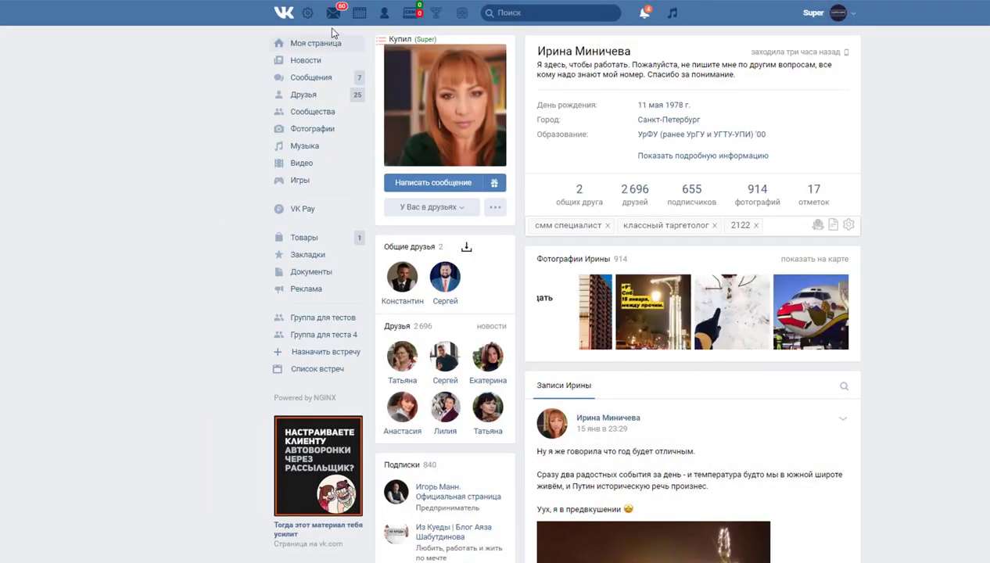
# Step: Reopen the CRM, check the status filter, read the ЦРМ module's change log and close it
pyautogui.click(409, 14)
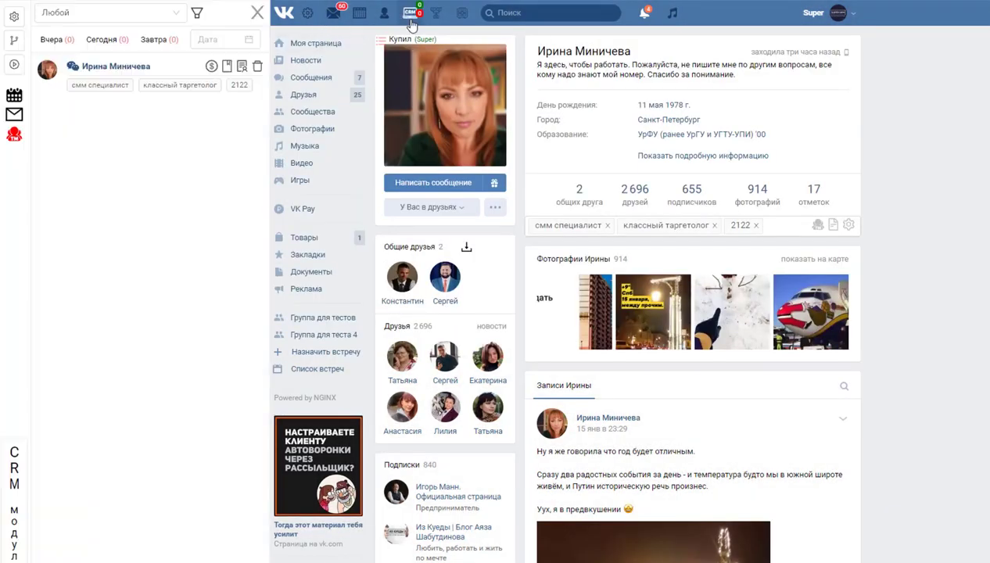
pyautogui.click(116, 14)
pyautogui.click(116, 14)
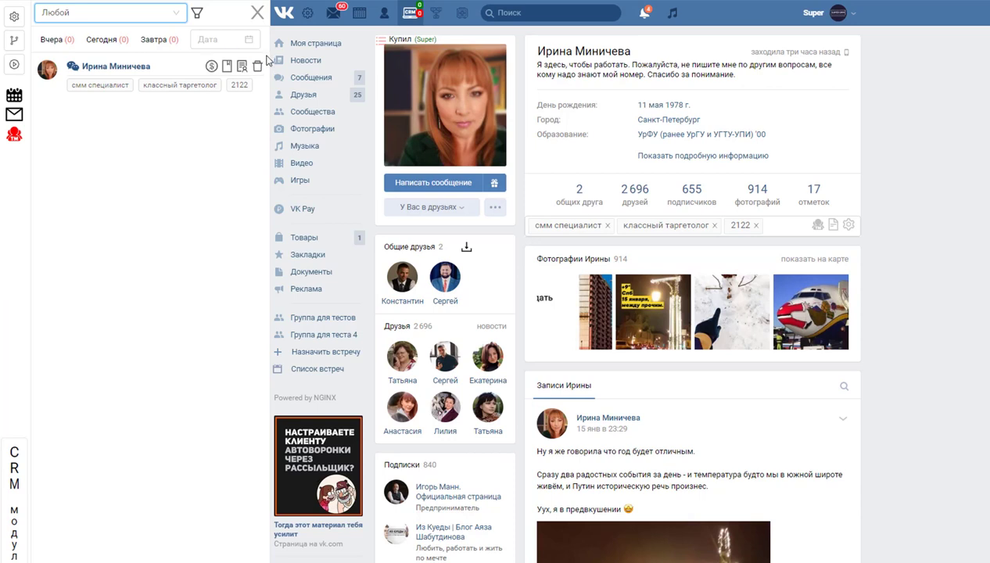
pyautogui.click(21, 46)
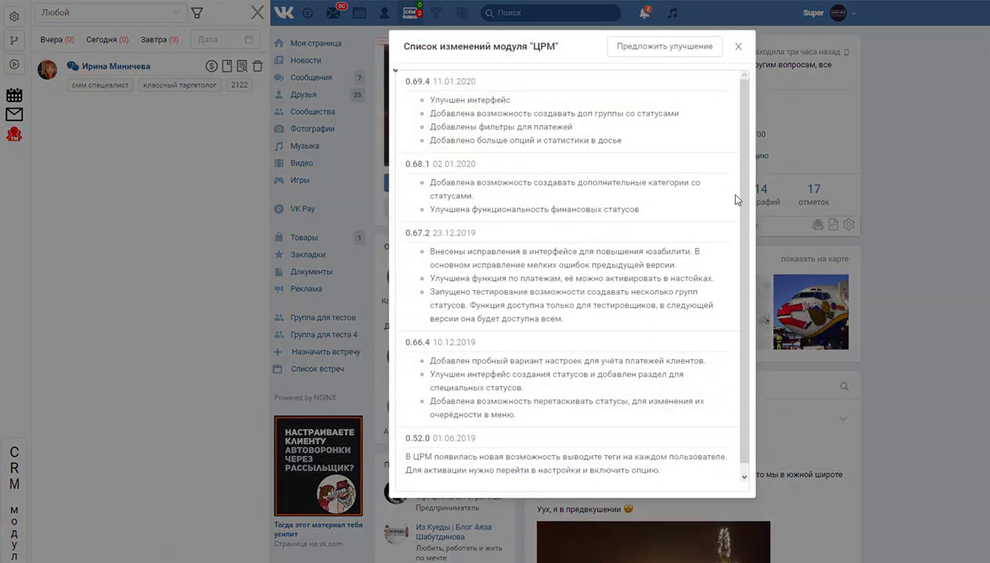
pyautogui.moveTo(735, 199); pyautogui.dragTo(712, 174)
pyautogui.click(738, 46)
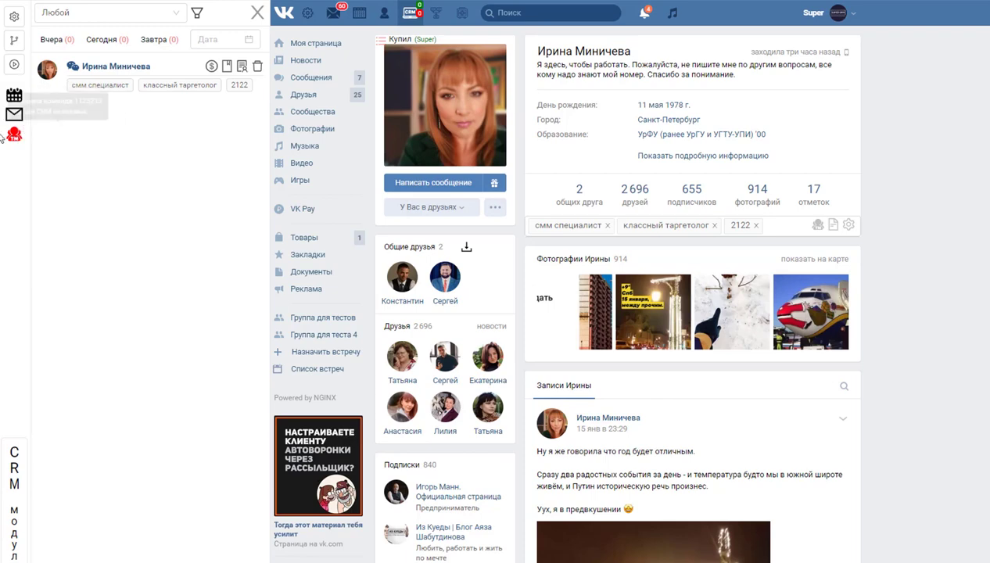
# Step: Switch the CRM from the team list back to the personal list and close the CRM
pyautogui.click(21, 146)
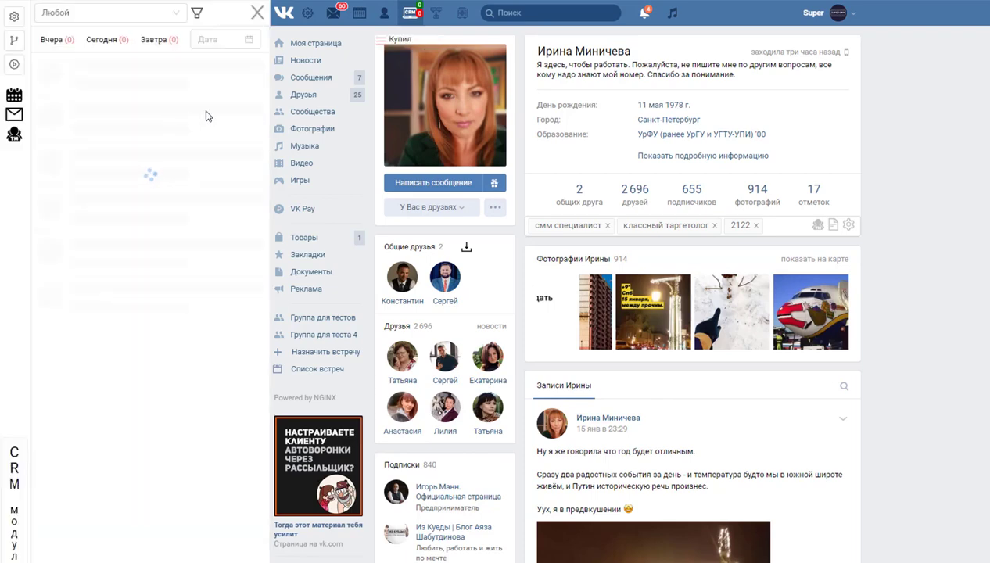
pyautogui.click(259, 13)
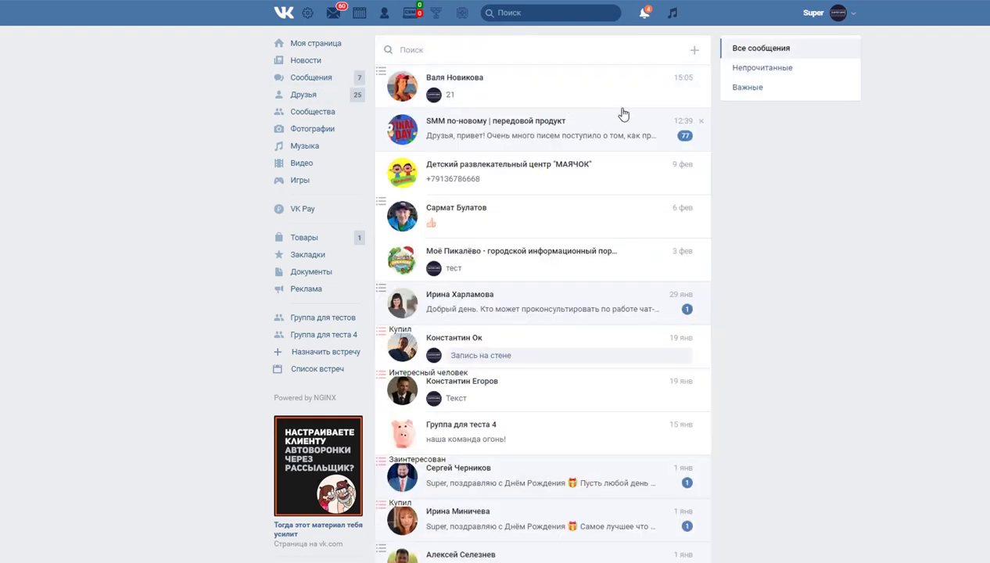
# Step: Open the most recent conversation and fill the message with the quick template «Привет !name, как у тебя дела?»
pyautogui.click(607, 91)
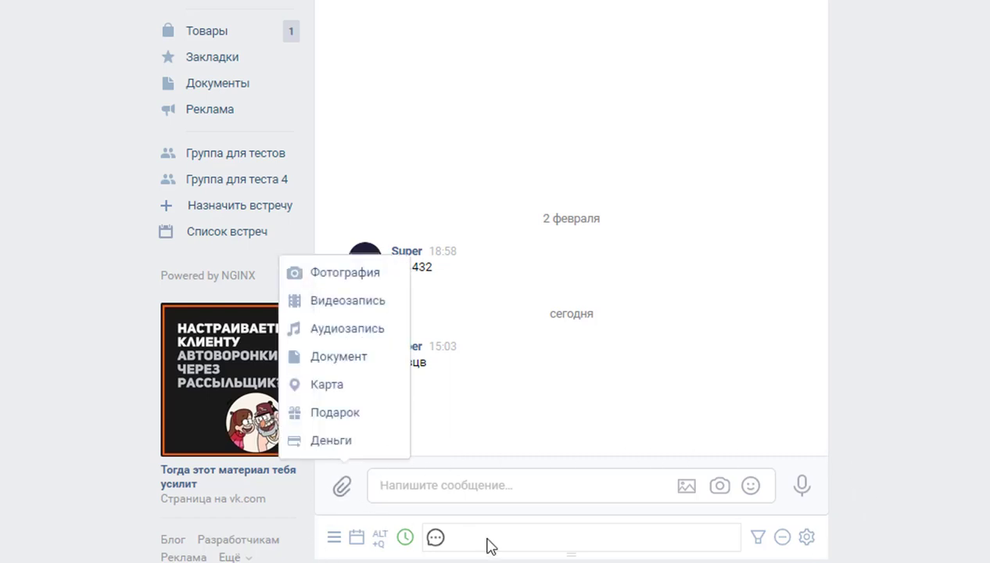
pyautogui.click(480, 482)
pyautogui.write('При')
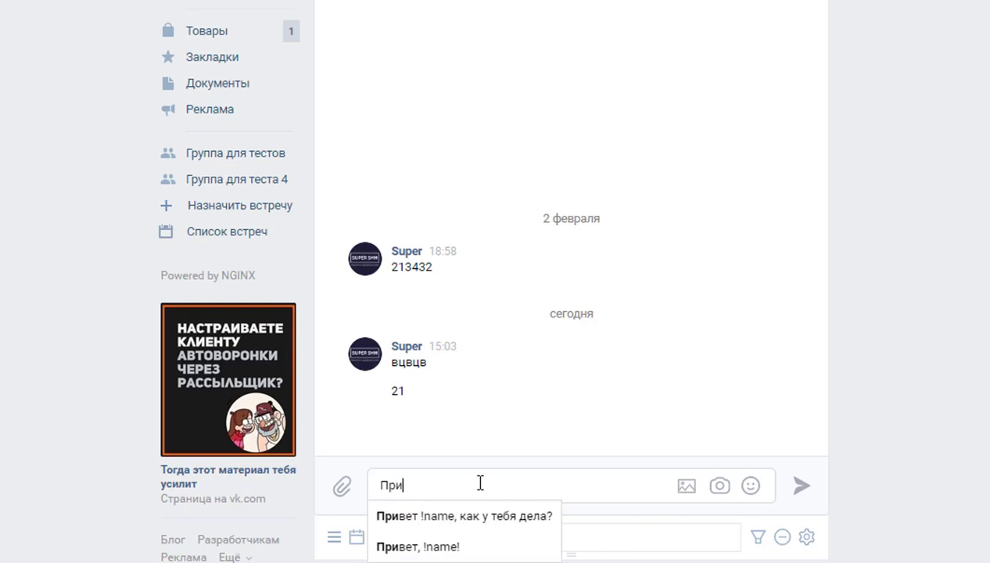
pyautogui.click(448, 522)
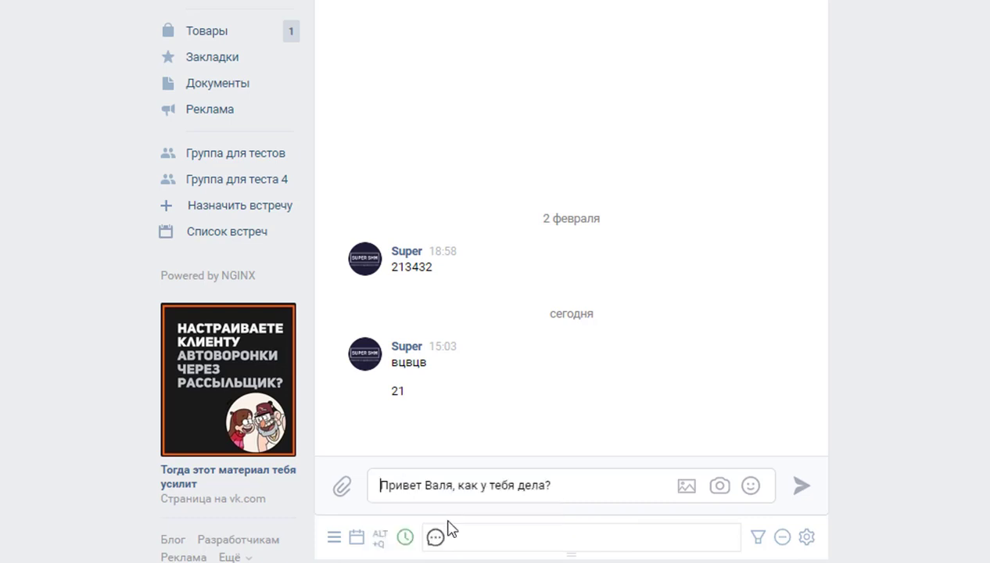
# Step: Select the whole inserted greeting in the message field to check the substituted name
pyautogui.moveTo(583, 487); pyautogui.dragTo(344, 489)
pyautogui.click(582, 486)
pyautogui.doubleClick(436, 486)
pyautogui.click(616, 477)
pyautogui.moveTo(616, 477); pyautogui.dragTo(554, 504)
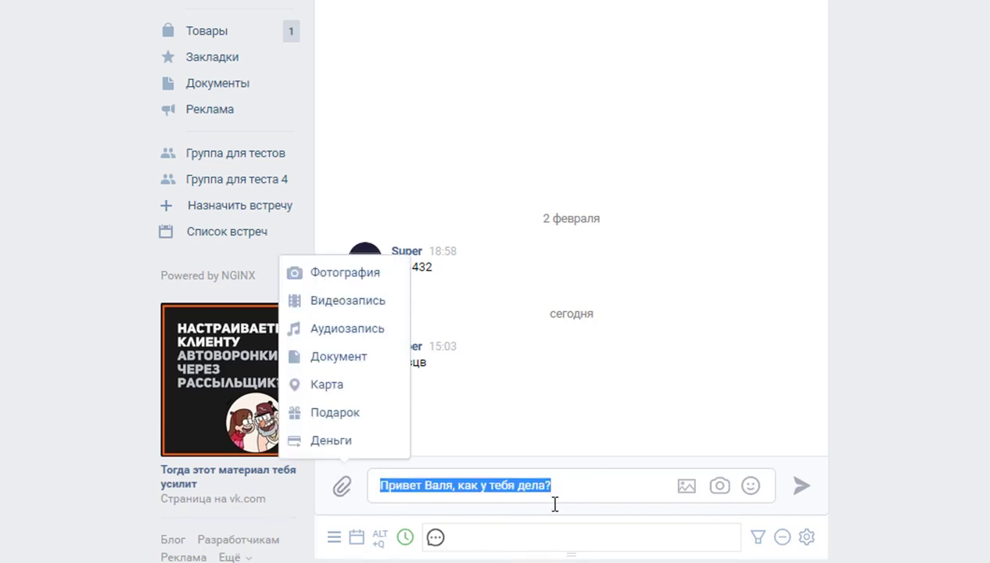
# Step: Clear the greeting and add the superfast message «укпаы паыав павп ав» with a blue phone icon to the template settings
pyautogui.press('BackSpace')
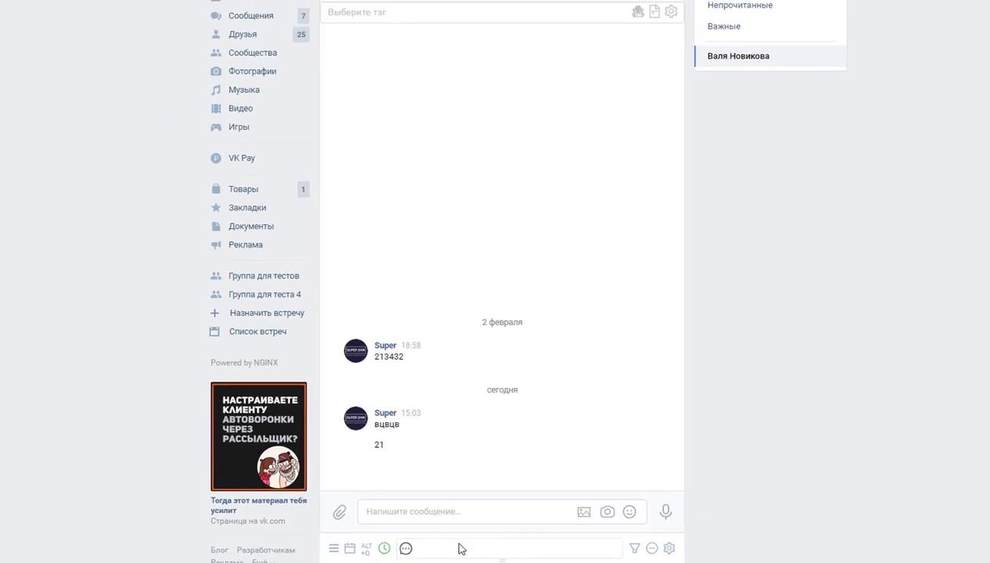
pyautogui.click(384, 550)
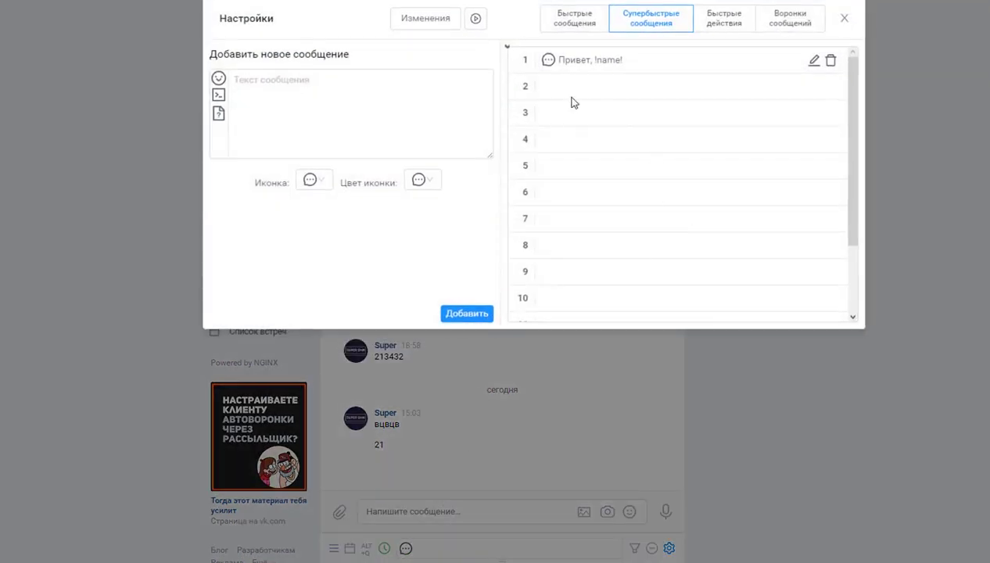
pyautogui.click(329, 106)
pyautogui.write('уклаы паыав павп ав')
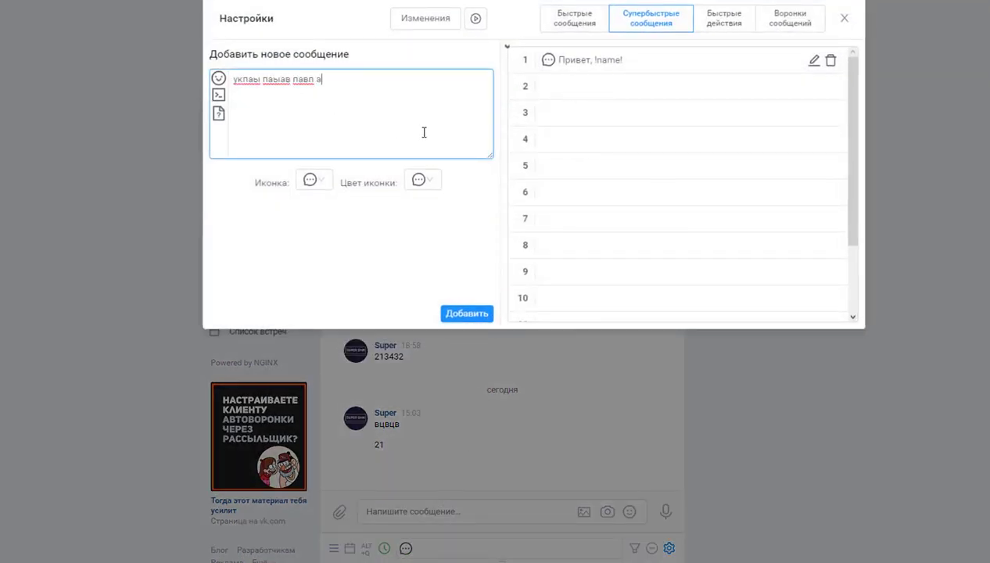
pyautogui.click(426, 180)
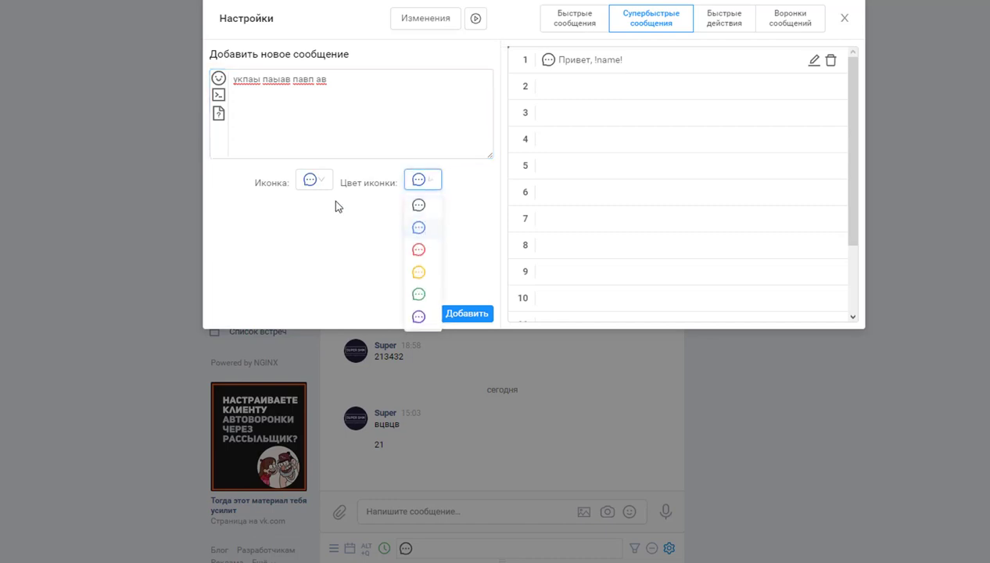
pyautogui.click(313, 180)
pyautogui.click(310, 270)
pyautogui.click(463, 315)
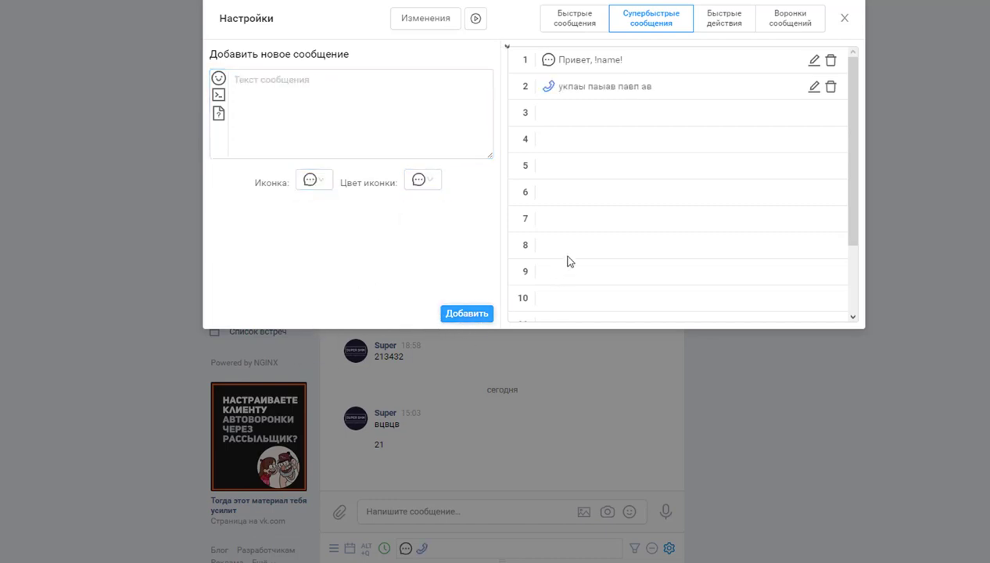
pyautogui.click(843, 18)
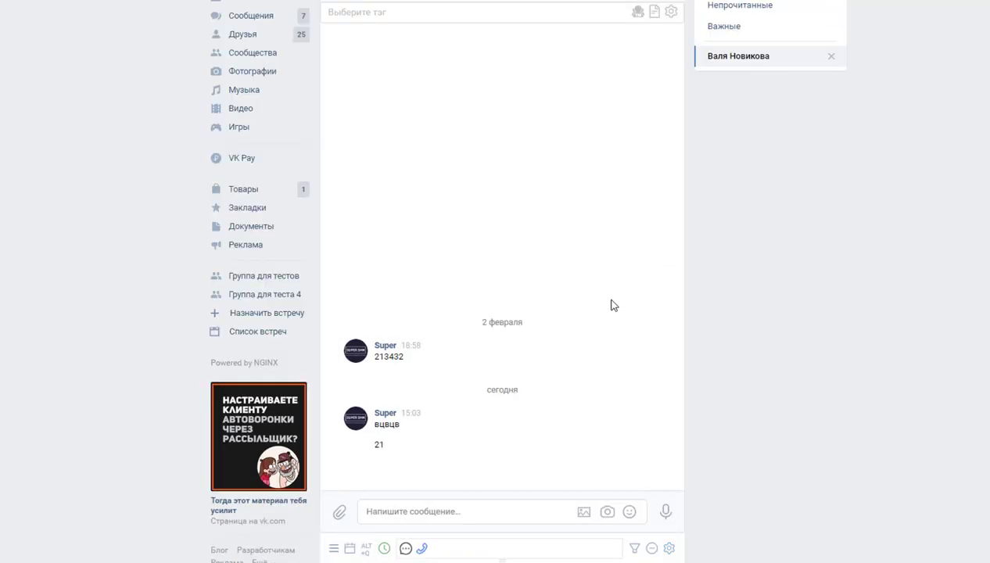
# Step: Insert the phone-icon superfast message and the greeting one into the message field and clear the field
pyautogui.click(422, 551)
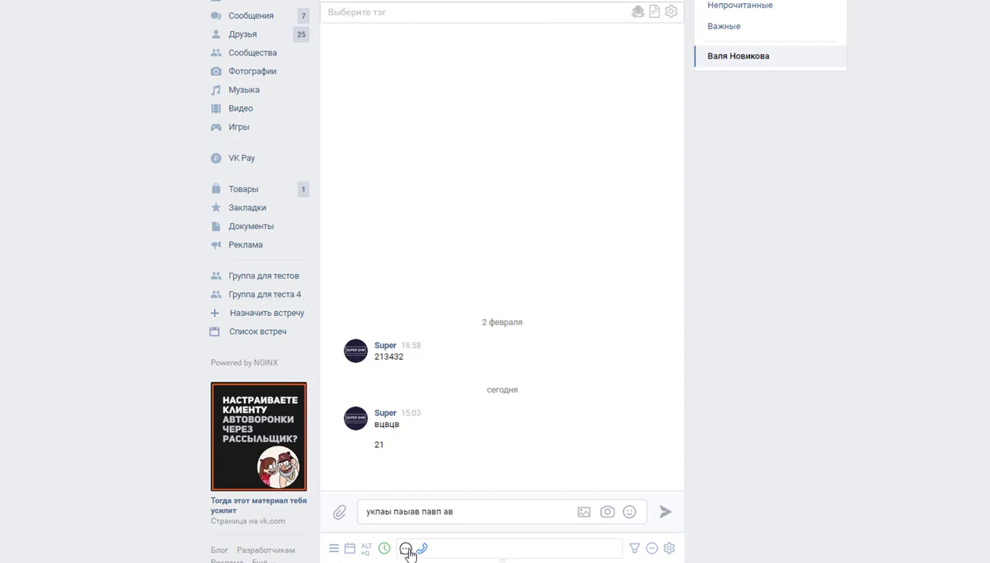
pyautogui.click(406, 548)
pyautogui.moveTo(366, 512); pyautogui.dragTo(547, 541)
pyautogui.press('BackSpace')
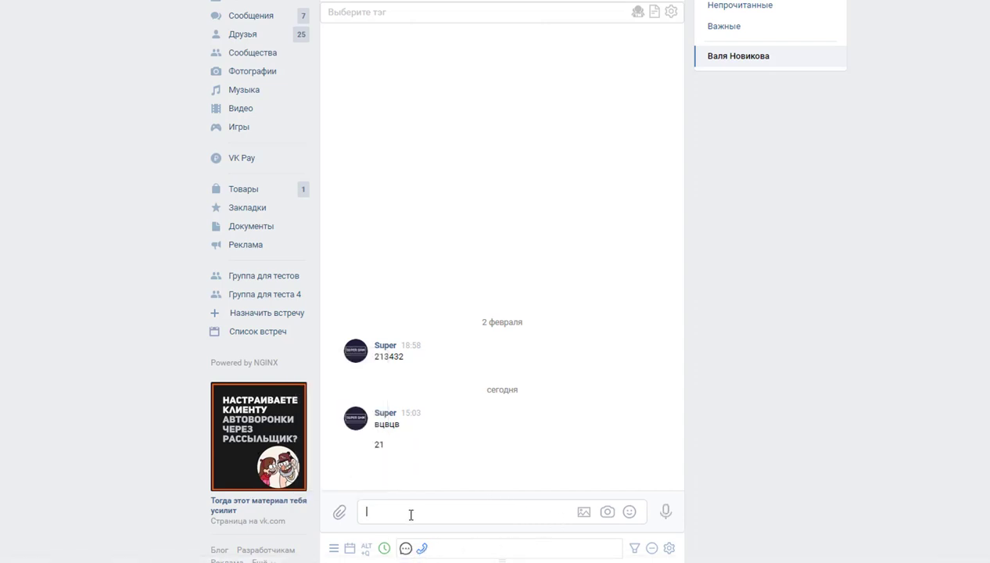
# Step: Enter «sedfsdfafd sdf dsf s» as the message, convert it to the Russian keyboard layout and clear the field
pyautogui.write('sedfsdfafd sdf dsf s')
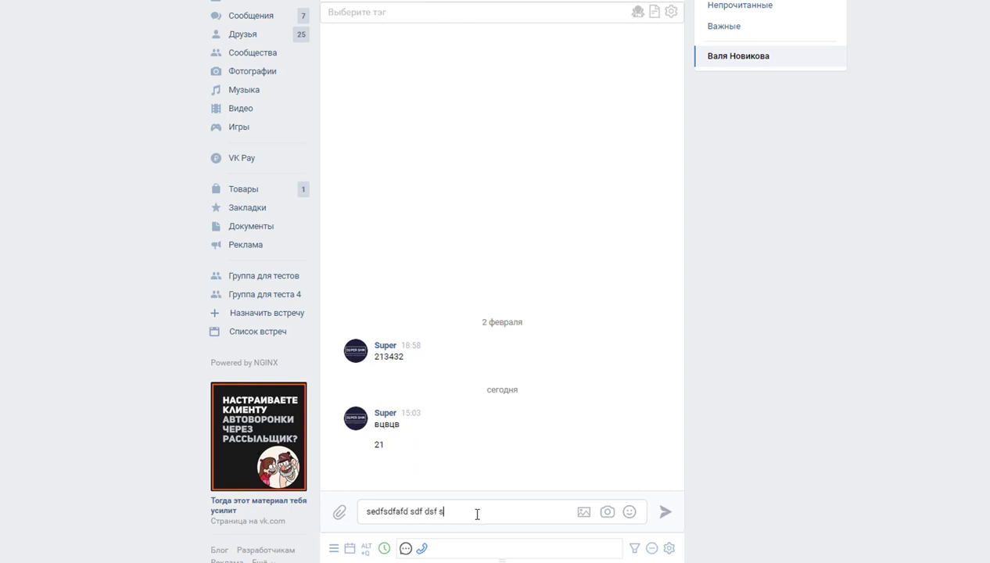
pyautogui.moveTo(475, 512); pyautogui.dragTo(341, 512)
pyautogui.click(366, 548)
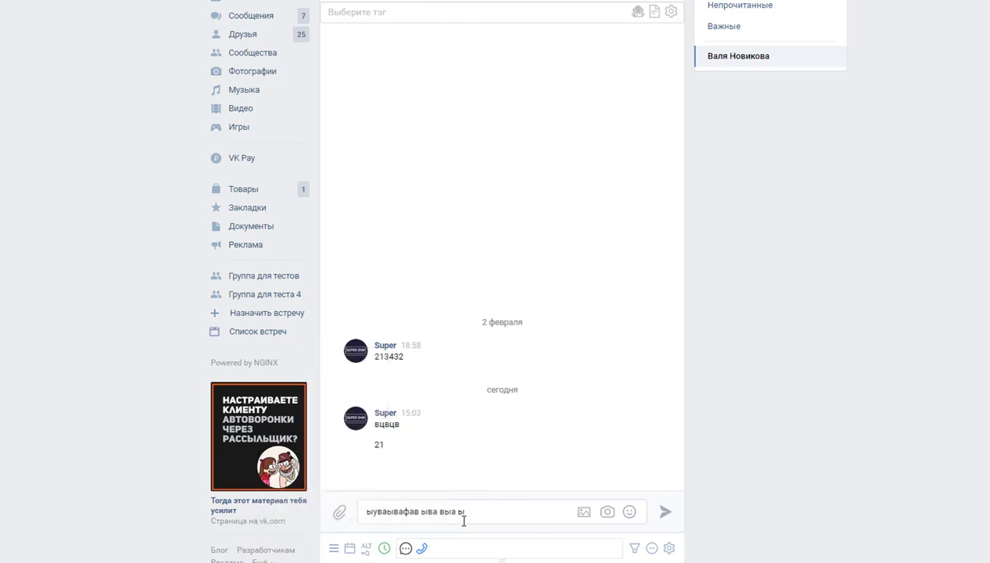
pyautogui.hotkey('ctrl', 'a')
pyautogui.press('BackSpace')
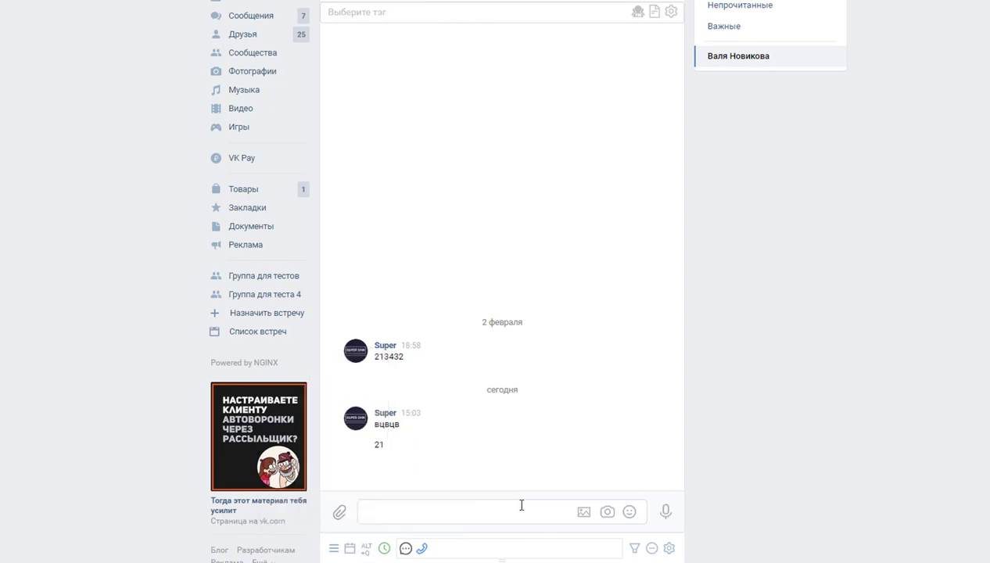
# Step: Open the GIF library, check its search field and the available VK and Giphy sources, and close it
pyautogui.click(606, 512)
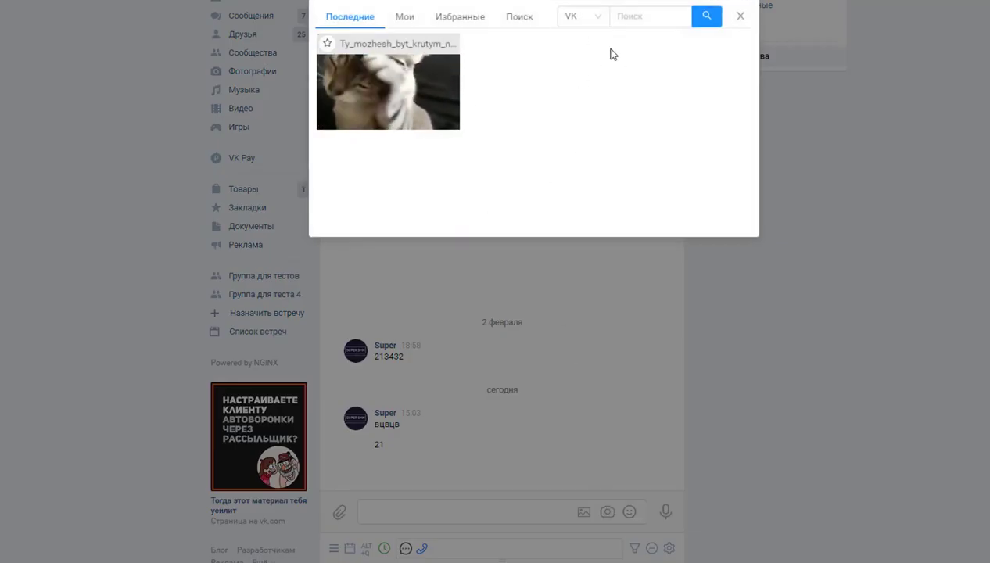
pyautogui.click(641, 15)
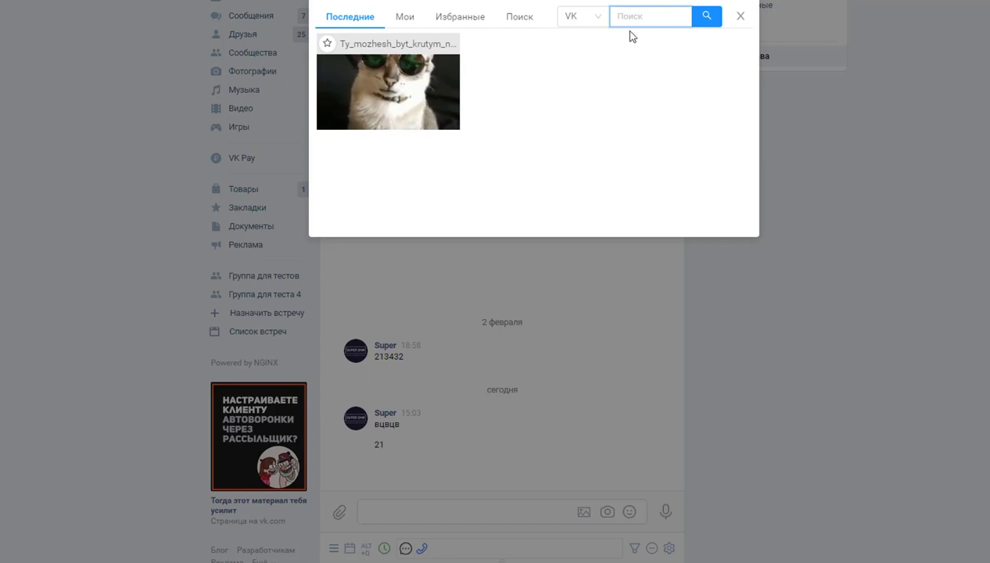
pyautogui.click(594, 26)
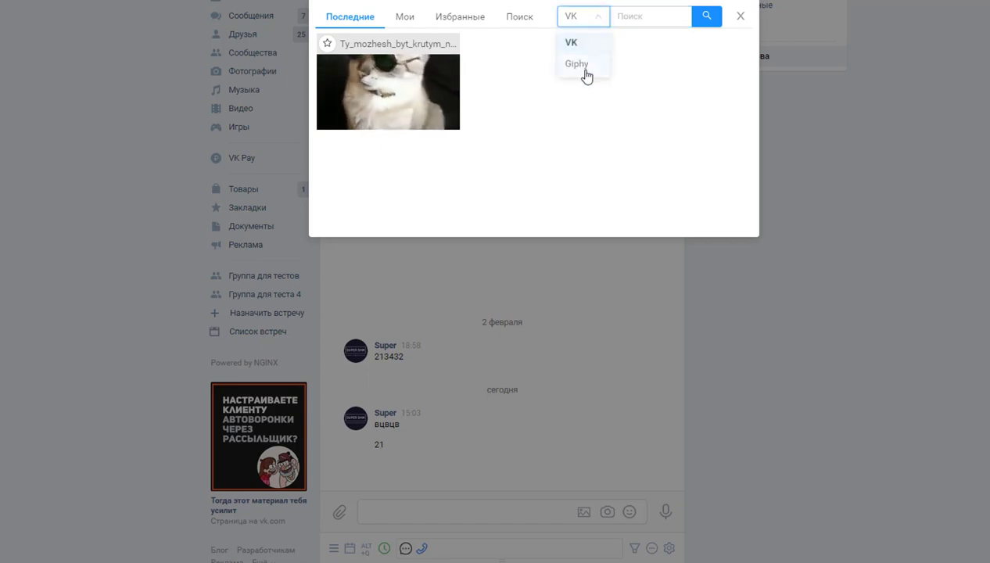
pyautogui.click(645, 18)
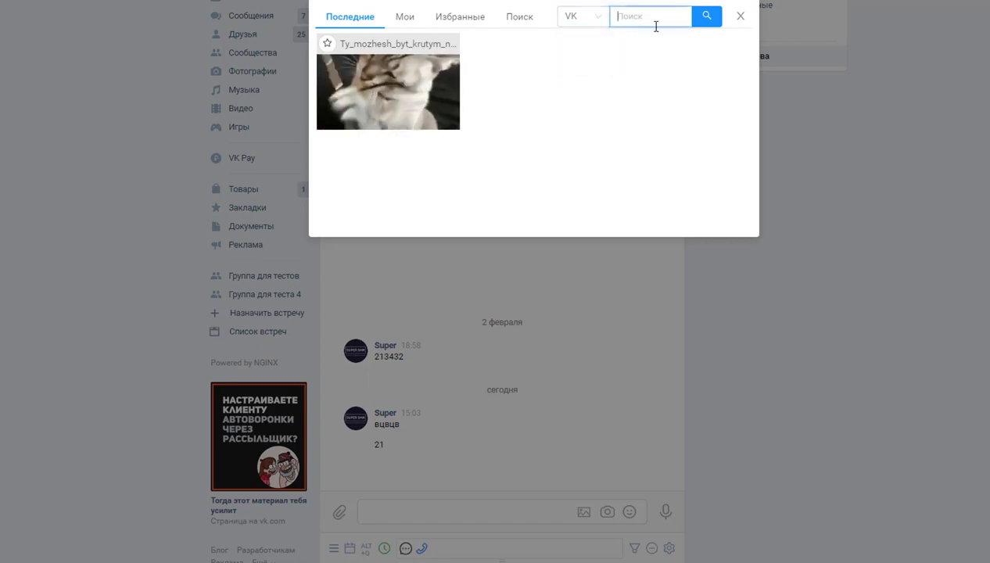
pyautogui.click(743, 16)
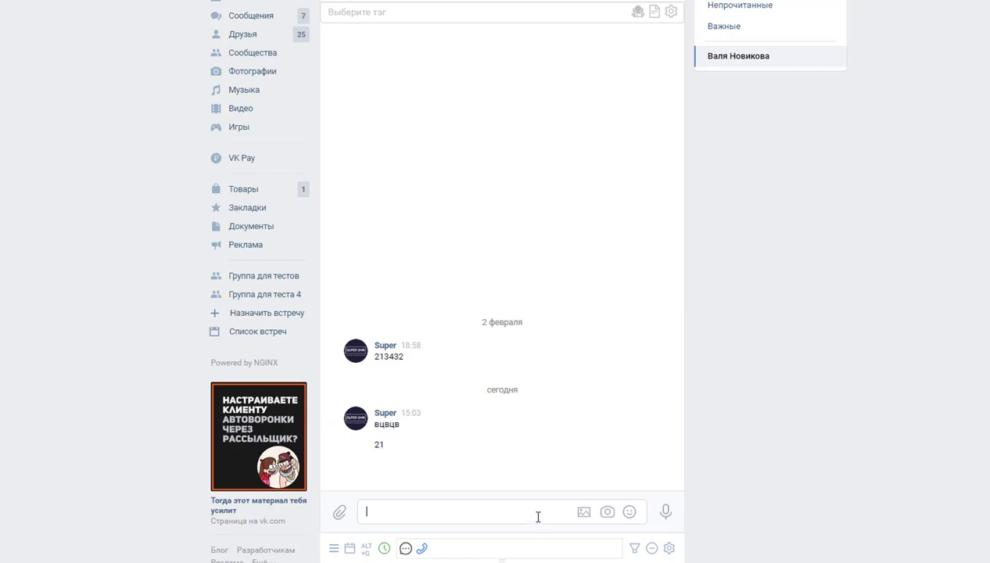
# Step: Look at the conversation's funnel list, close it and browse the template settings up to the quick actions (Быстрые действия)
pyautogui.click(634, 548)
pyautogui.click(877, 428)
pyautogui.click(669, 548)
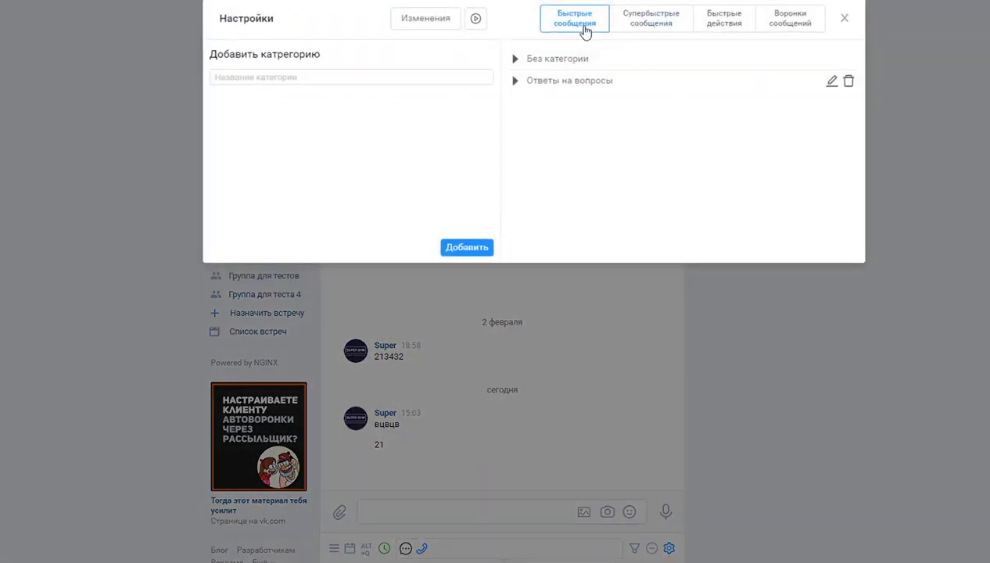
pyautogui.click(656, 31)
pyautogui.click(725, 31)
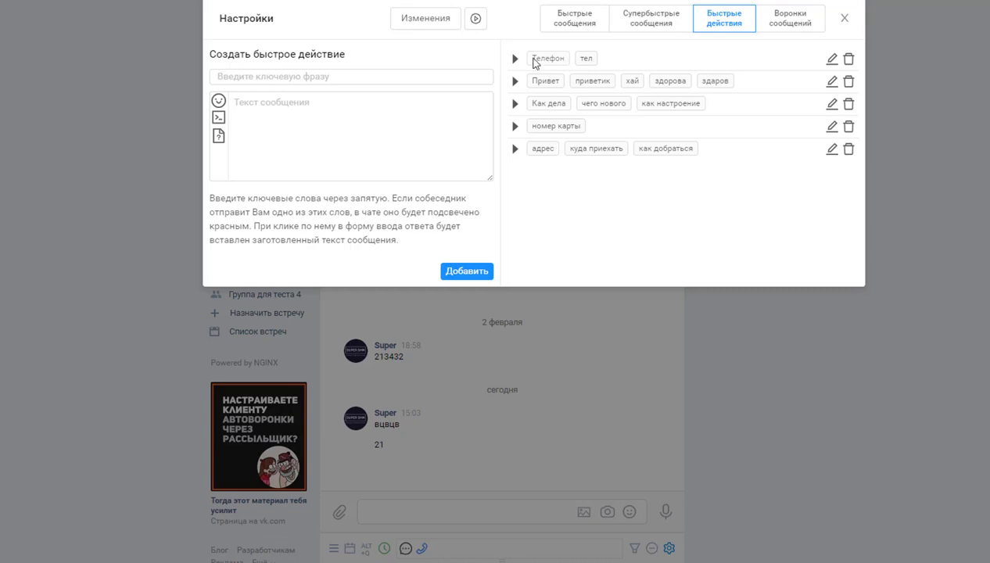
# Step: Expand the quick actions for «Телефон», «Привет» and «адрес» to read their prepared replies
pyautogui.click(515, 59)
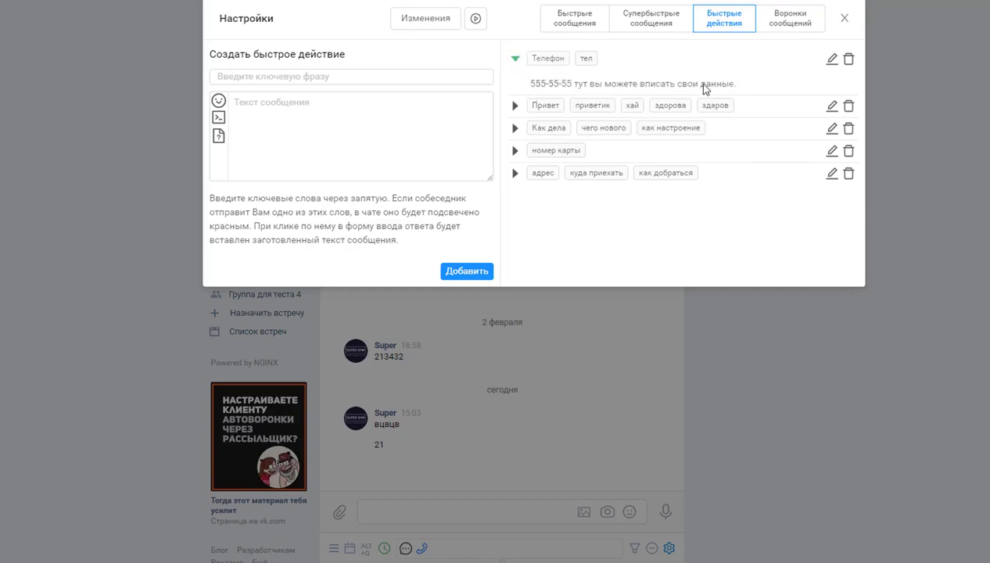
pyautogui.click(515, 105)
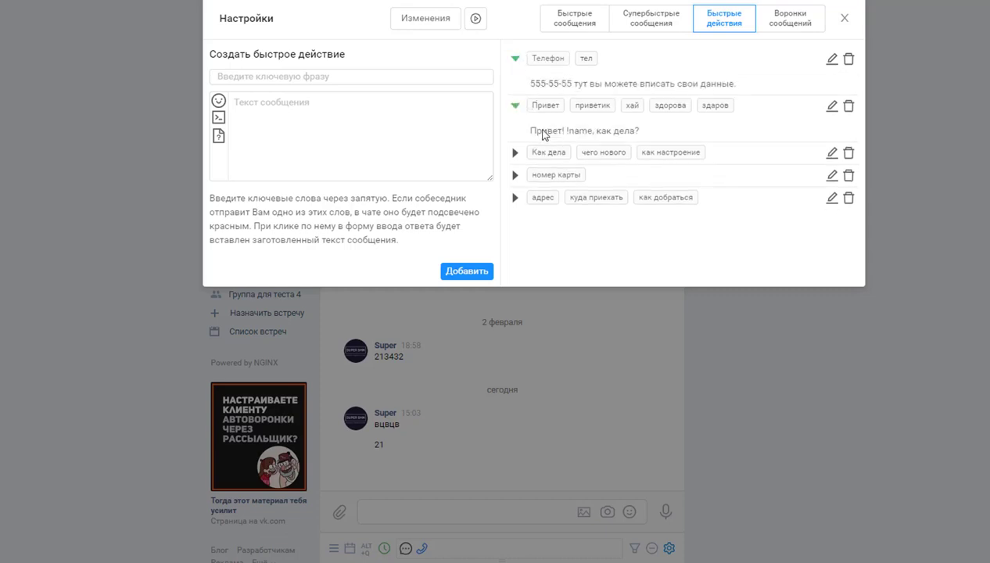
pyautogui.click(518, 82)
pyautogui.click(515, 96)
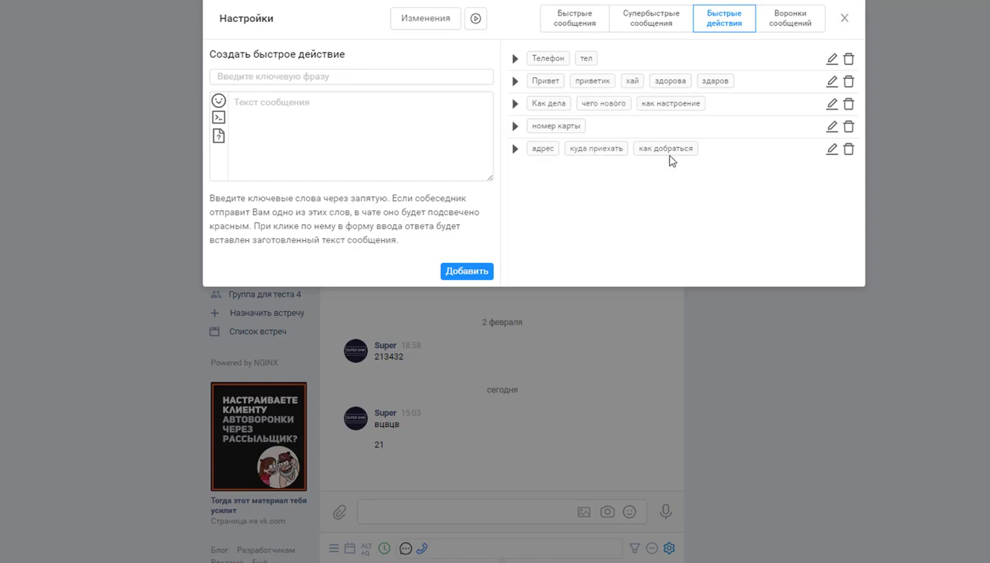
pyautogui.click(515, 149)
pyautogui.moveTo(517, 155); pyautogui.dragTo(798, 178)
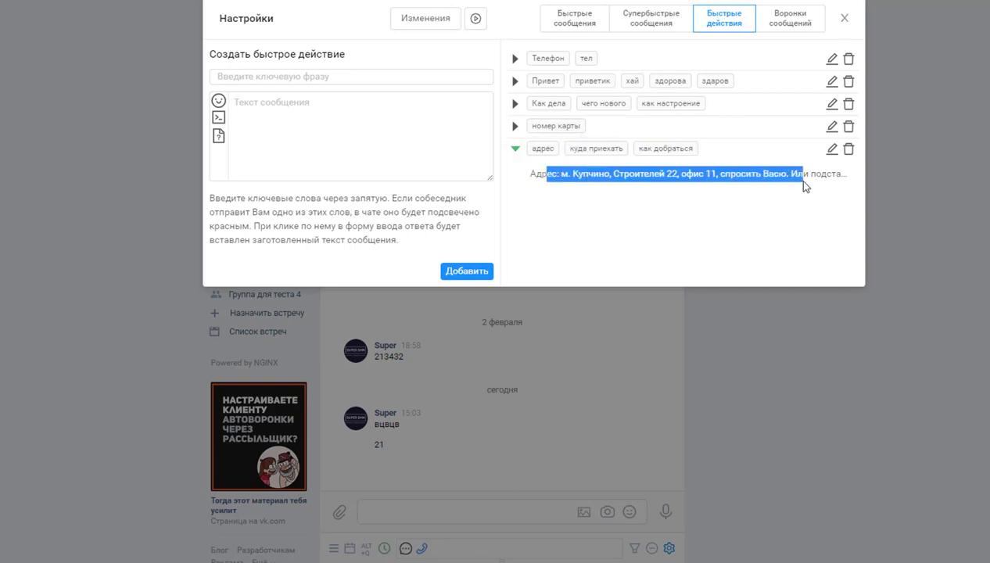
pyautogui.click(771, 203)
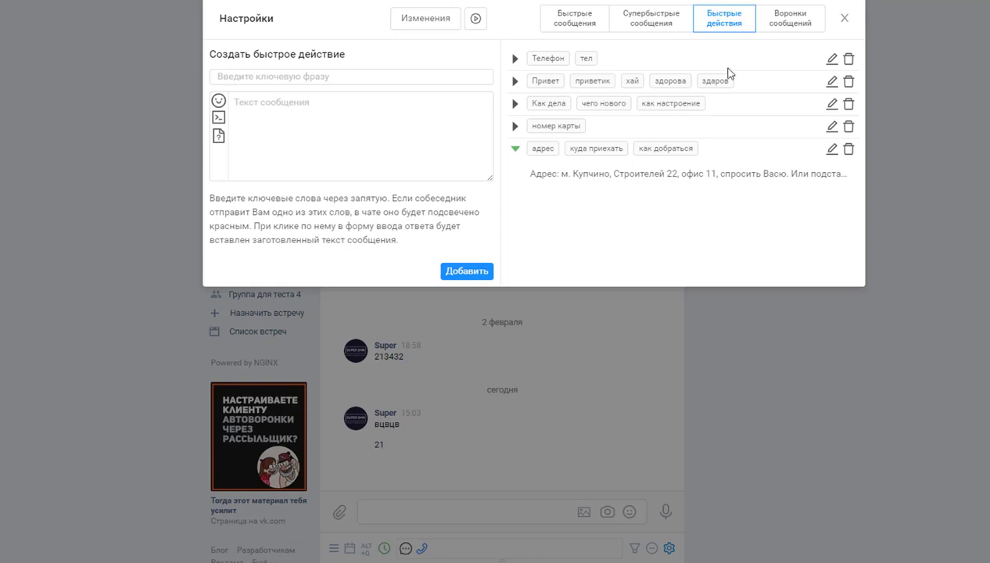
# Step: View the message funnels in the settings, close them and choose «Пример воронки» in the conversation's funnel list
pyautogui.click(776, 30)
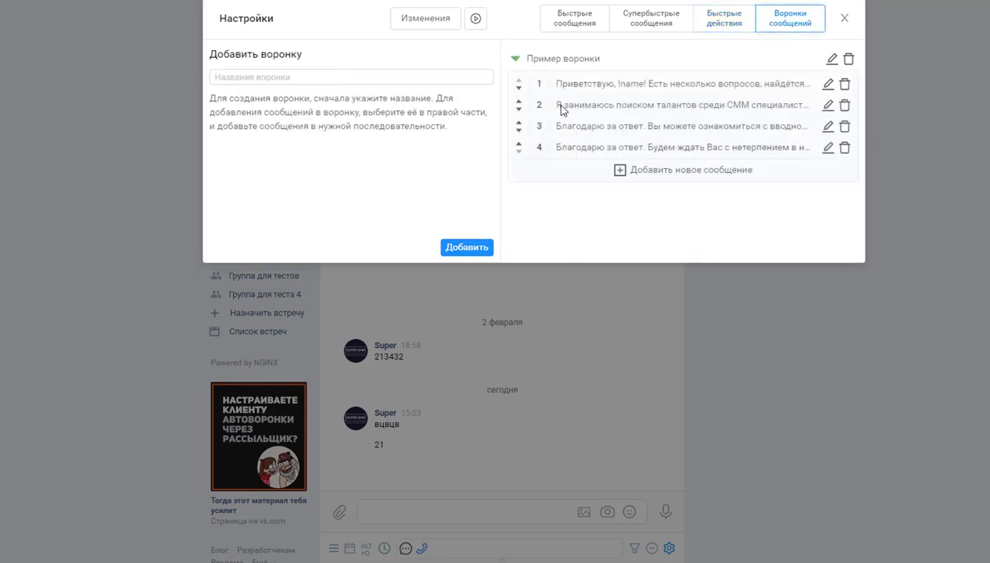
pyautogui.click(846, 21)
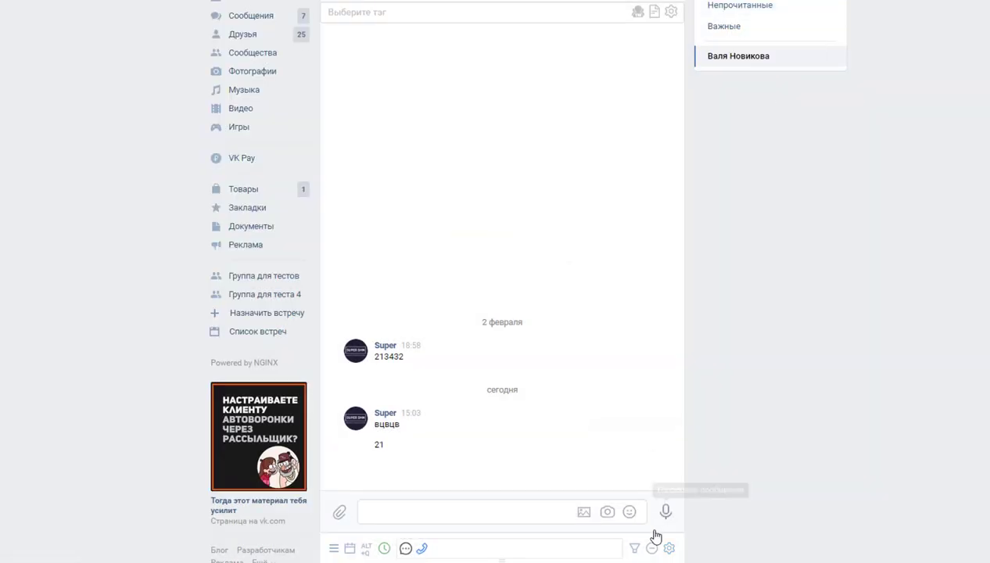
pyautogui.click(634, 548)
pyautogui.click(773, 429)
pyautogui.click(744, 453)
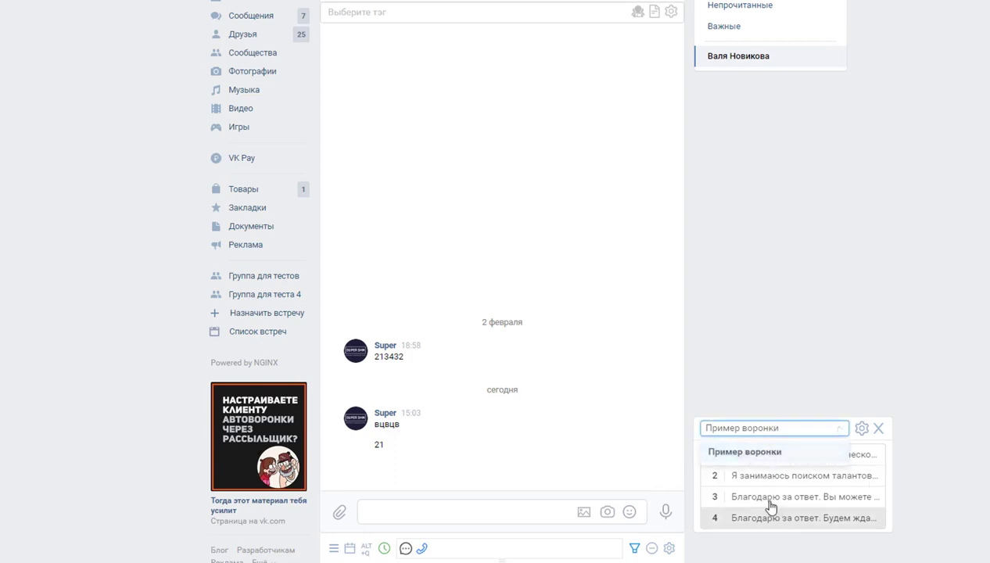
# Step: Insert the third and second messages of the example funnel into the message field, clear it and close the funnel list
pyautogui.click(784, 498)
pyautogui.click(784, 475)
pyautogui.moveTo(464, 512); pyautogui.dragTo(366, 452)
pyautogui.write('21')
pyautogui.press('Return')
pyautogui.click(879, 429)
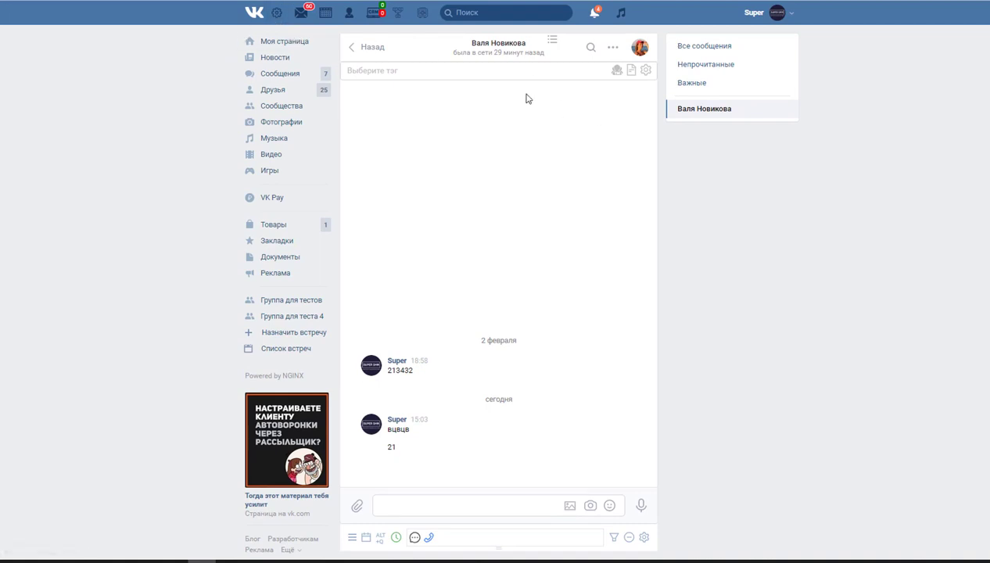
# Step: Open the Чатбот module, connect the group «Тест 3» and allow the app's access to it
pyautogui.click(276, 12)
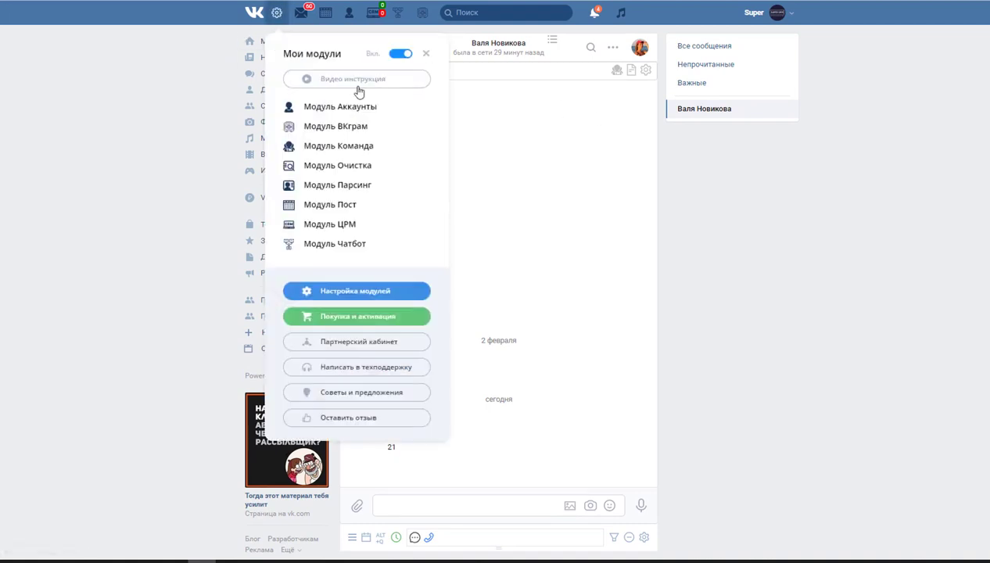
pyautogui.click(335, 244)
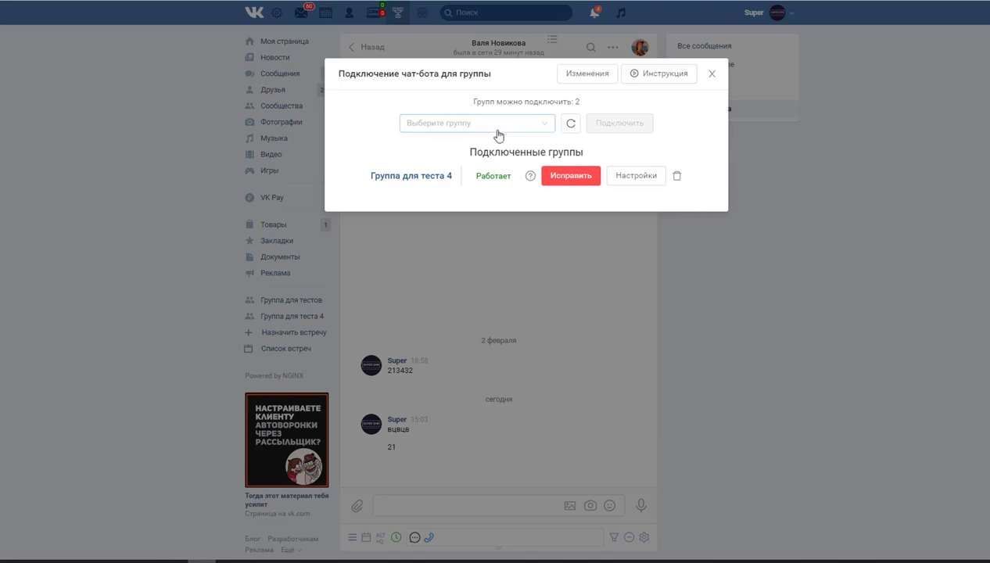
pyautogui.click(517, 128)
pyautogui.click(440, 186)
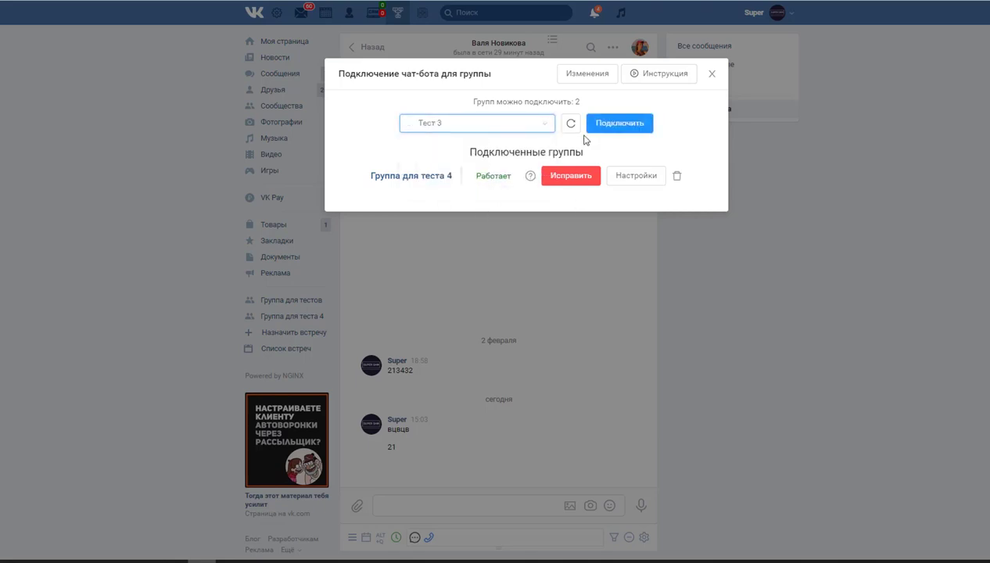
pyautogui.click(606, 125)
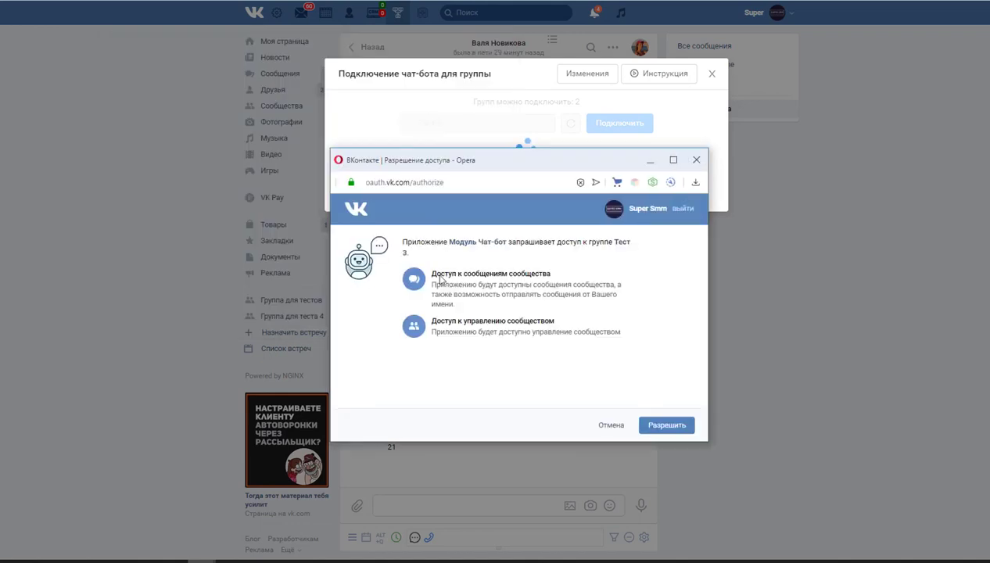
pyautogui.click(666, 425)
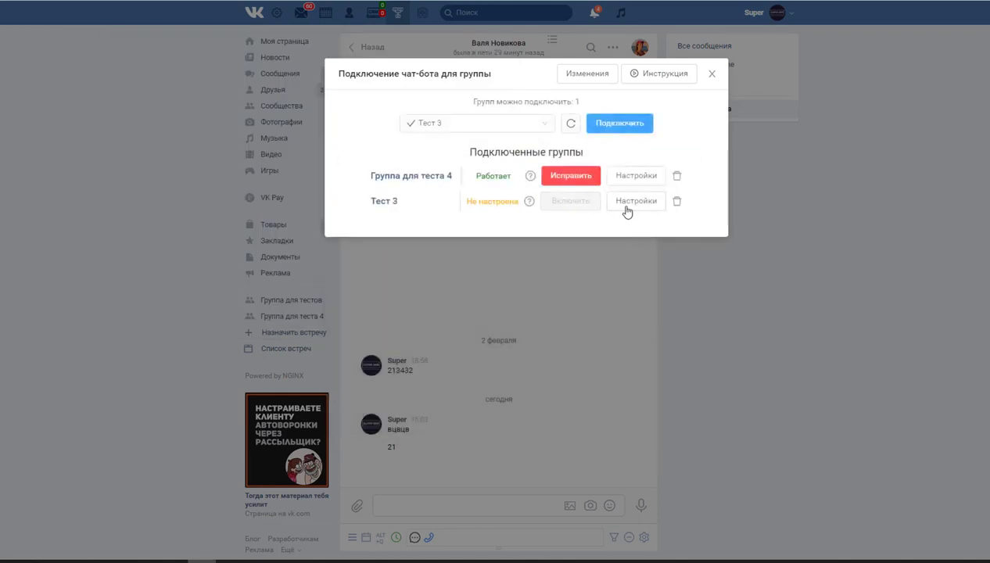
# Step: In the chatbot settings of the group «Тест 3», enter the greeting text «21312312» and add the initial settings
pyautogui.click(627, 203)
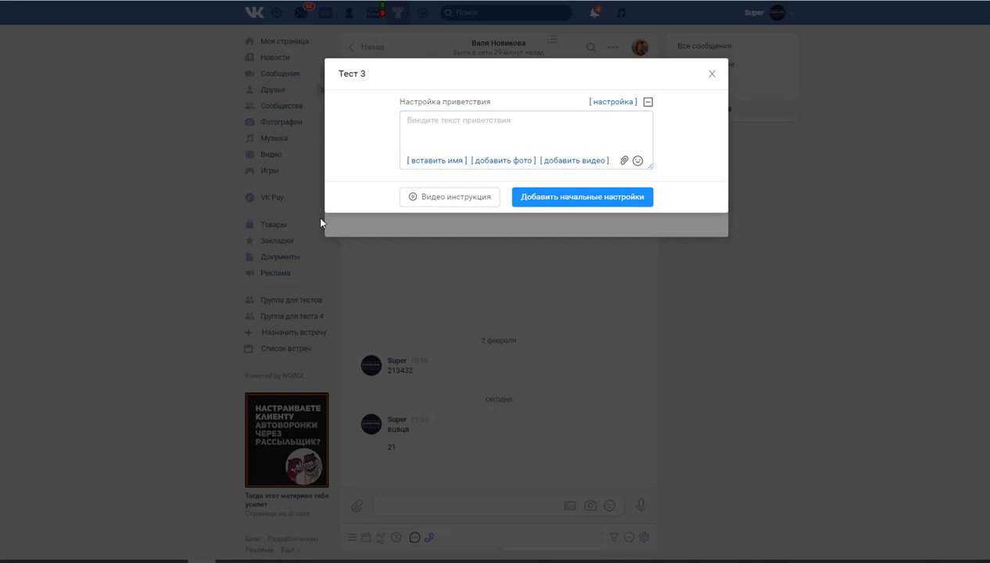
pyautogui.click(652, 119)
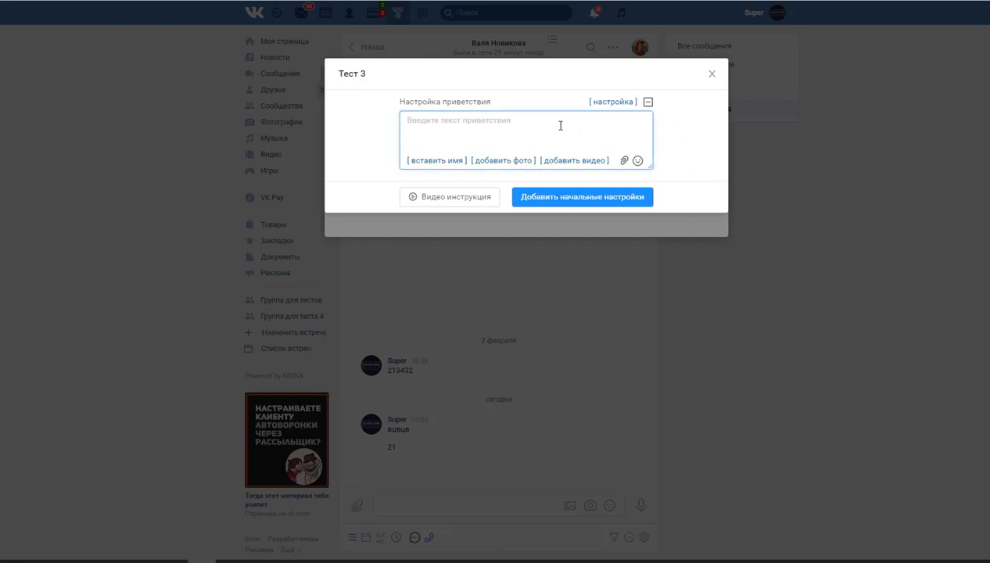
pyautogui.write('21312312')
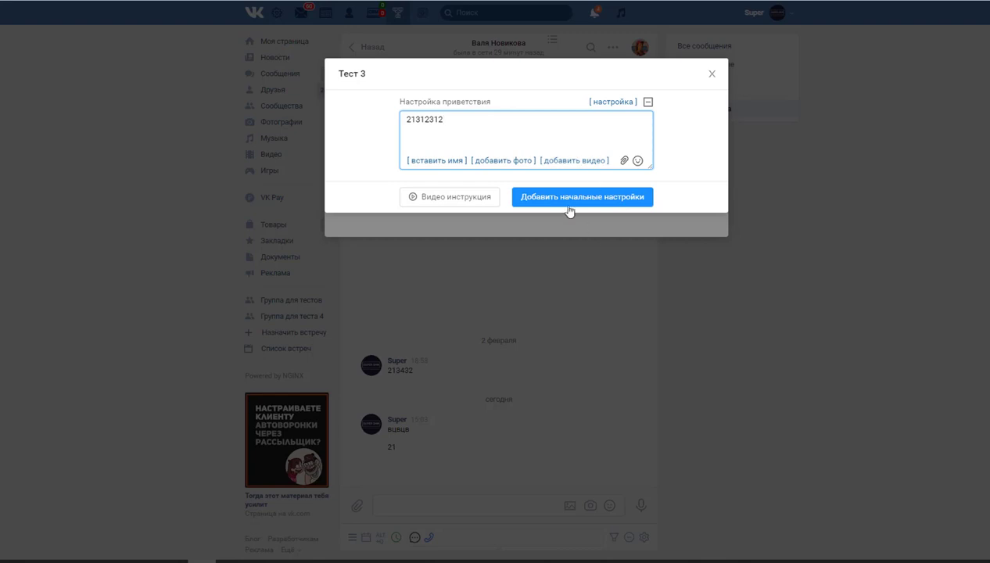
pyautogui.click(569, 197)
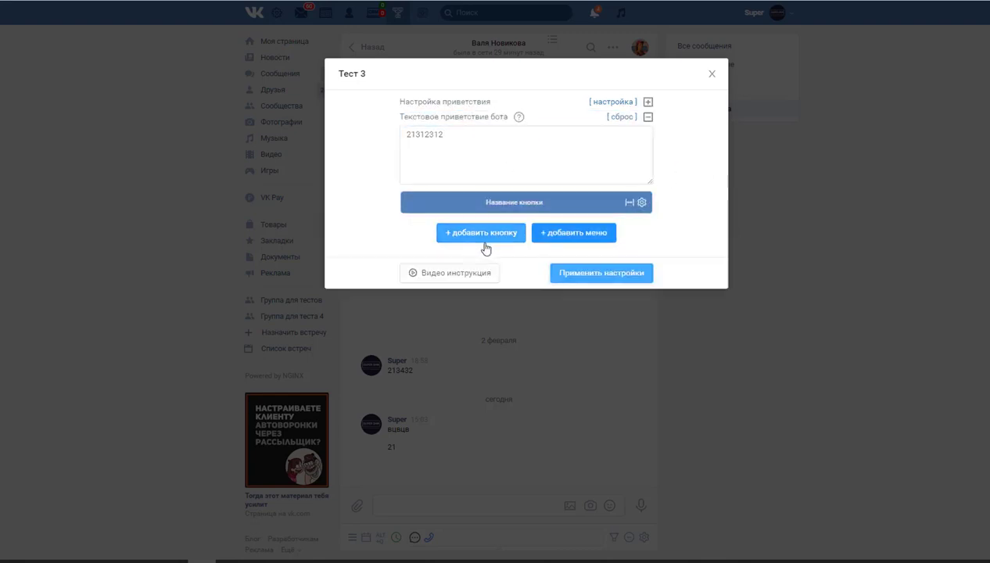
# Step: Start a new bot menu button named «112321323» and append «f dsf ds fsed f» to its default reply text
pyautogui.click(472, 234)
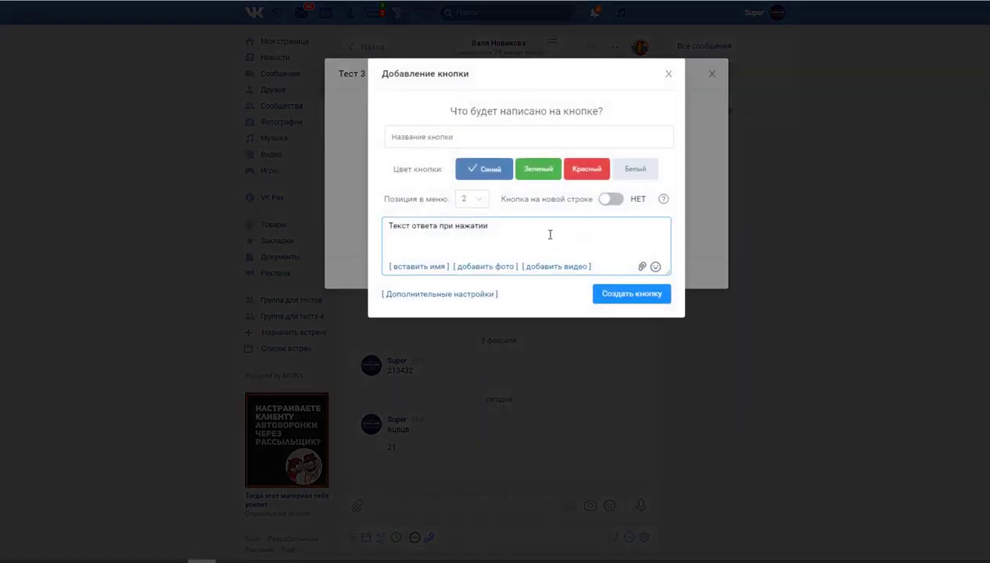
pyautogui.click(472, 136)
pyautogui.moveTo(489, 140); pyautogui.dragTo(365, 150)
pyautogui.write('112321323')
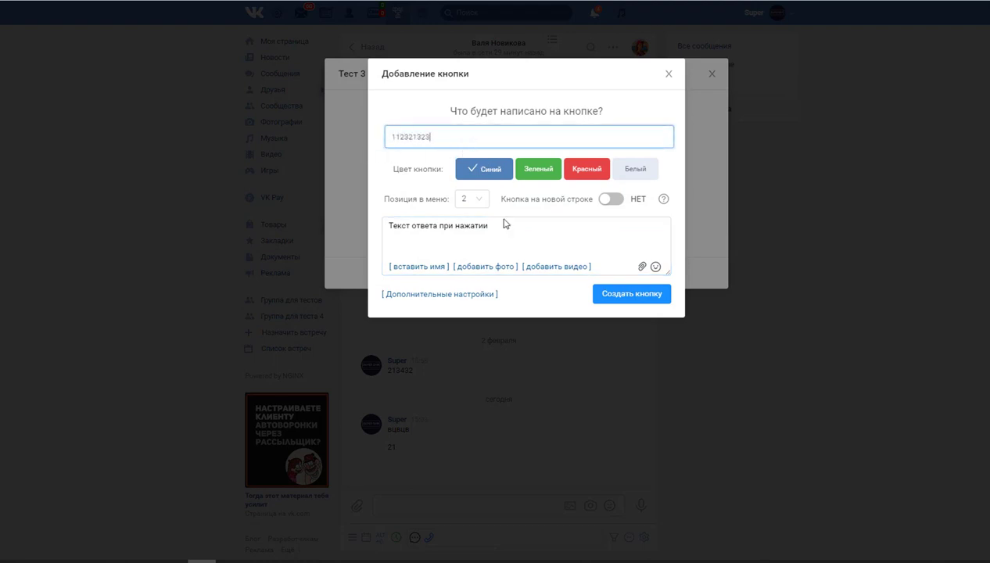
pyautogui.click(473, 229)
pyautogui.moveTo(496, 230); pyautogui.dragTo(348, 228)
pyautogui.click(534, 231)
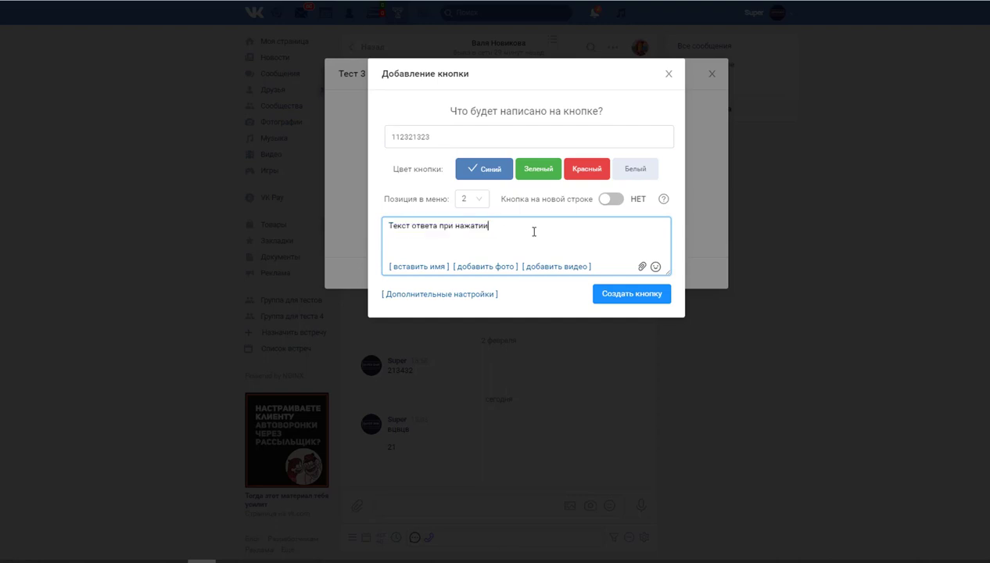
pyautogui.write('ds fsed f')
# Step: Try the green and red button colours, choose «Белый», insert the recipient-name variable !name into the reply and create the button
pyautogui.click(532, 171)
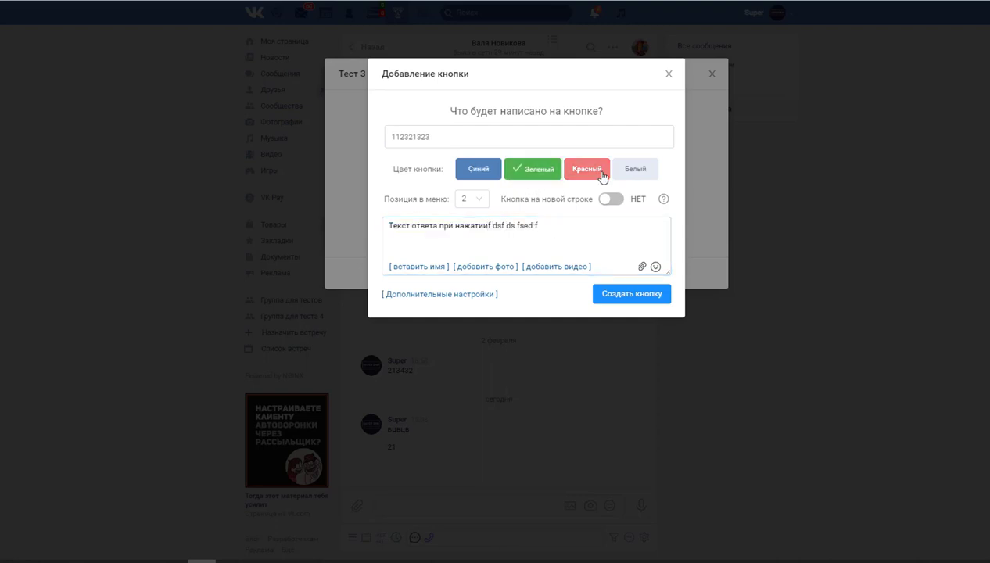
pyautogui.click(582, 170)
pyautogui.click(638, 170)
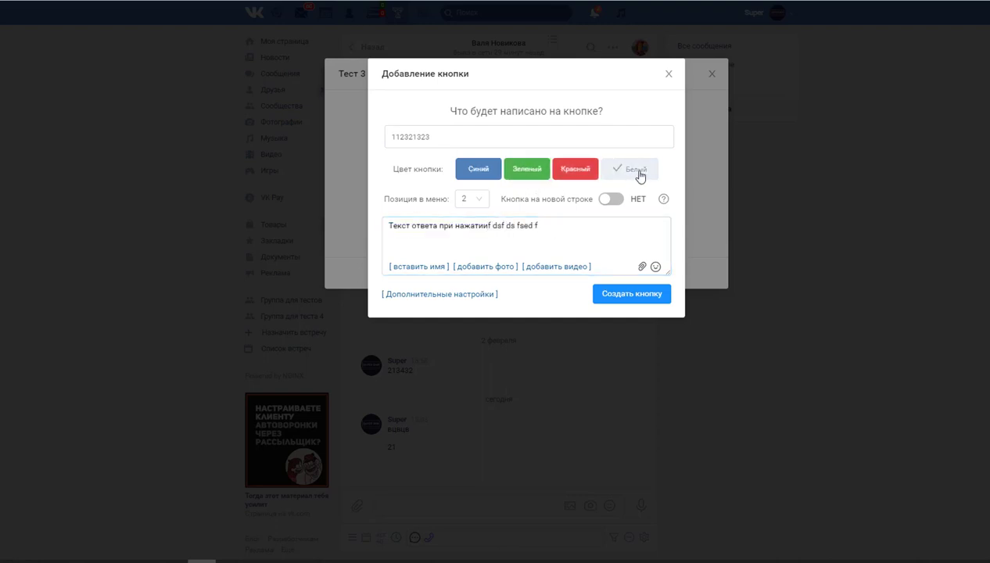
pyautogui.click(419, 267)
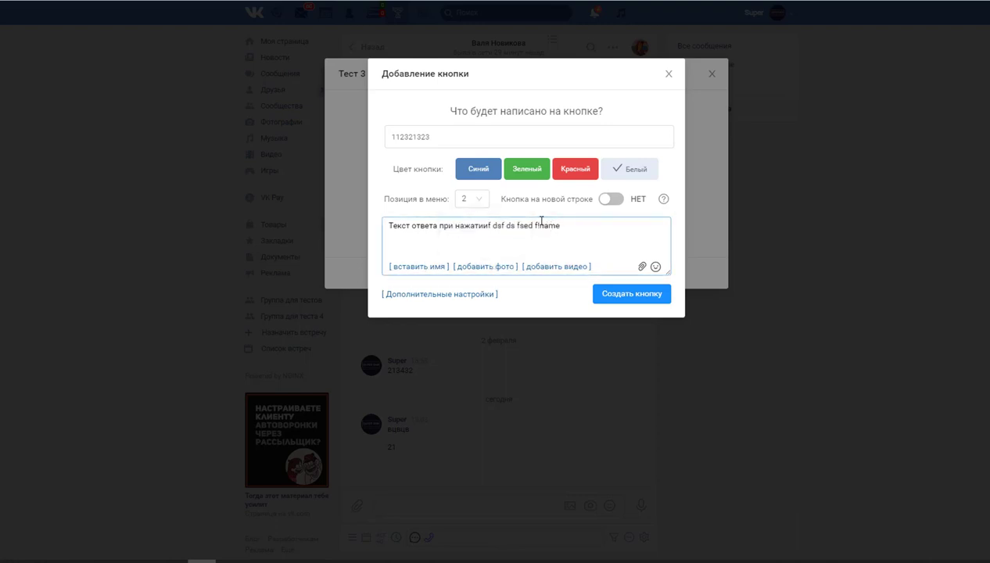
pyautogui.click(537, 226)
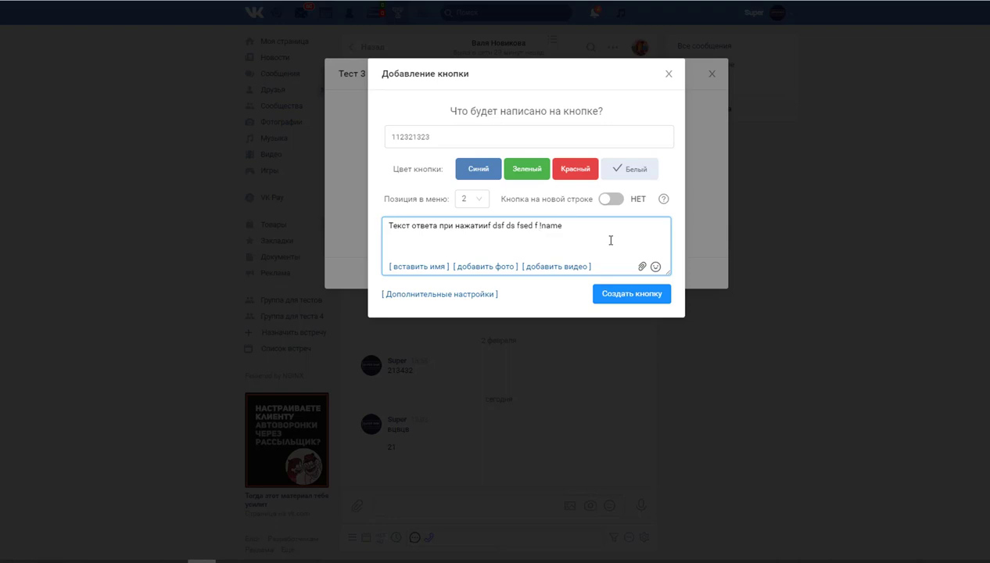
pyautogui.click(655, 295)
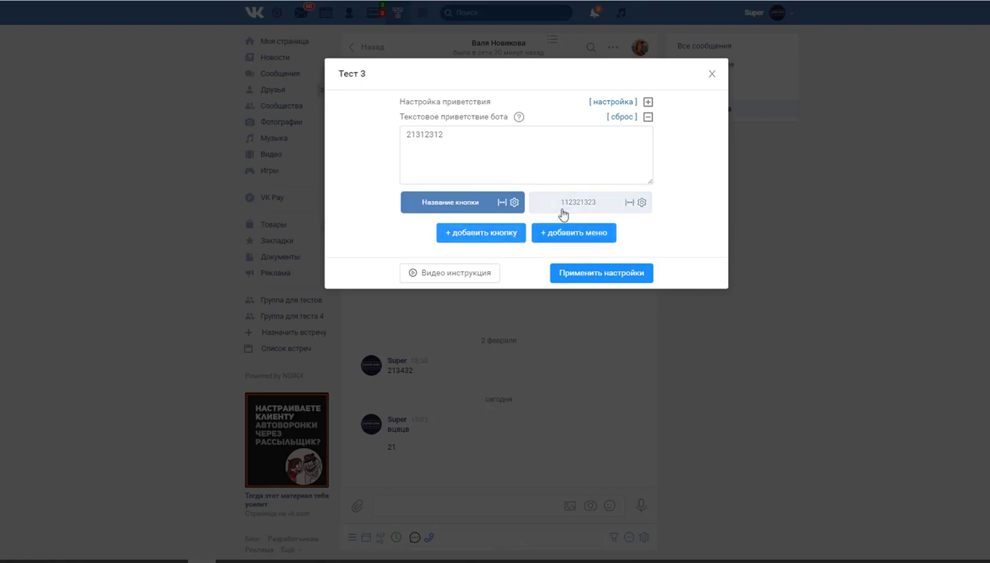
# Step: Create another bot menu button named «324234» in the colour «Белый», keeping the default reply text
pyautogui.click(472, 233)
pyautogui.click(500, 136)
pyautogui.write('324234')
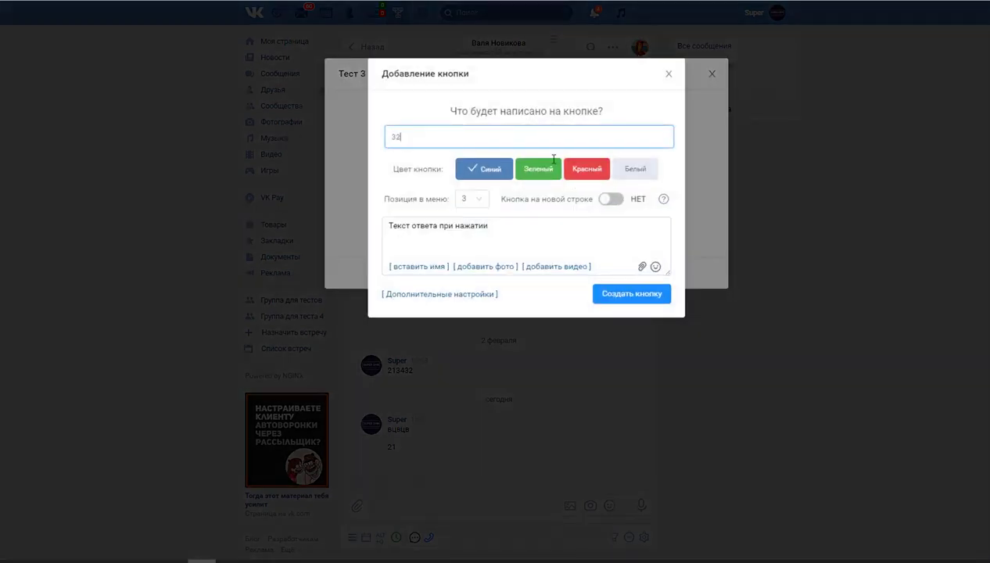
pyautogui.click(530, 170)
pyautogui.click(606, 170)
pyautogui.click(637, 172)
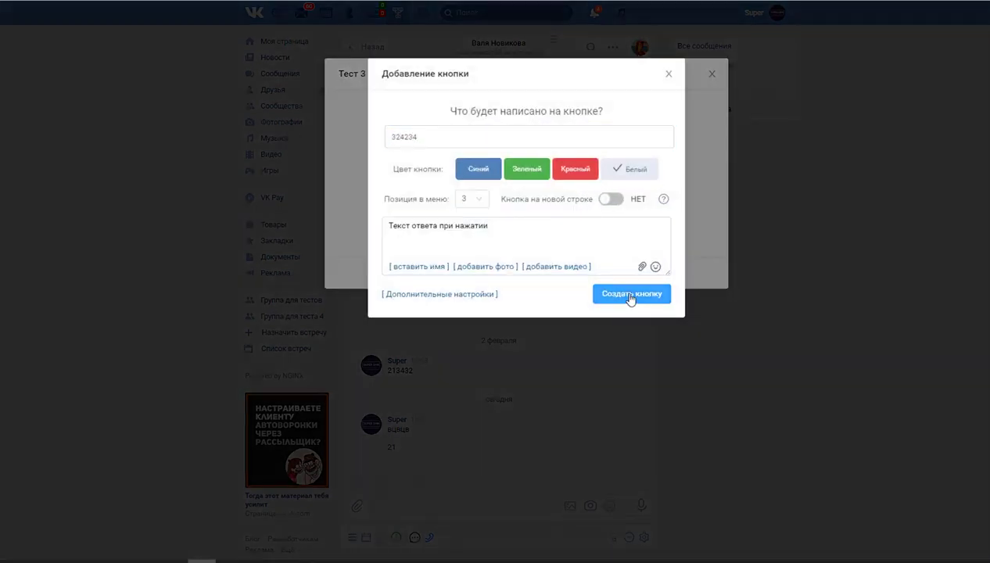
pyautogui.click(634, 296)
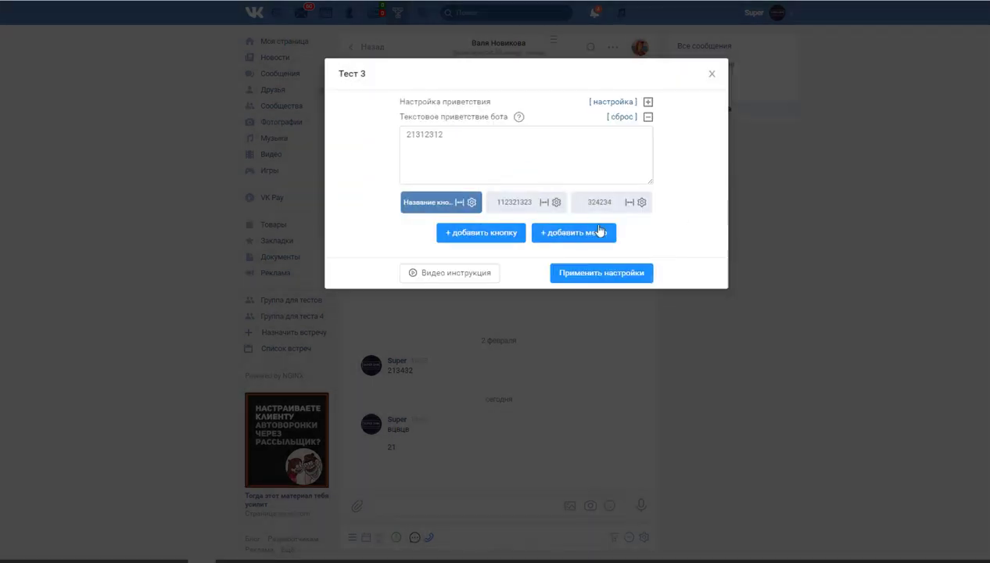
# Step: Stretch the buttons «Название кнопки» and «112321323» to full width so that each menu button occupies its own row
pyautogui.click(461, 202)
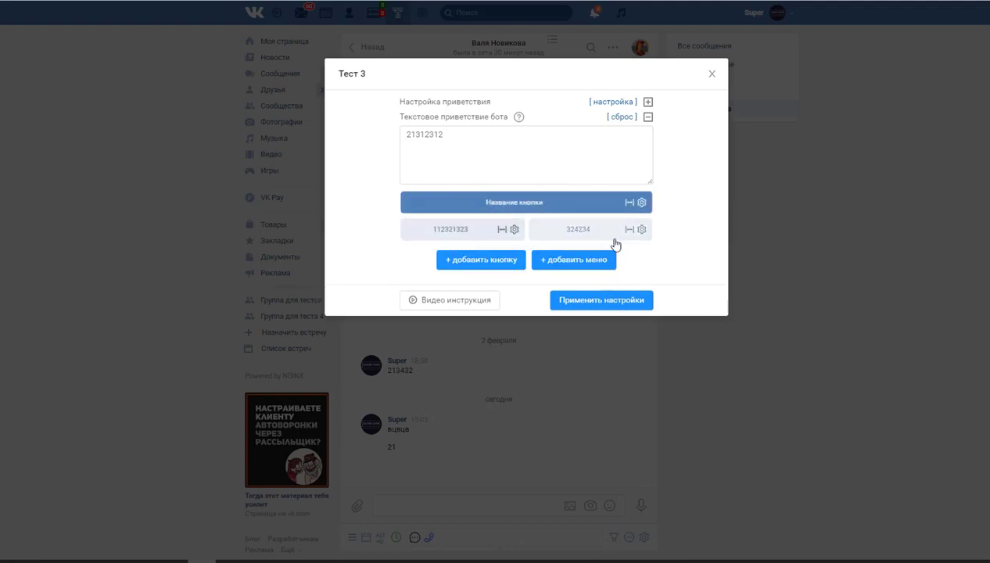
pyautogui.click(501, 234)
pyautogui.click(549, 205)
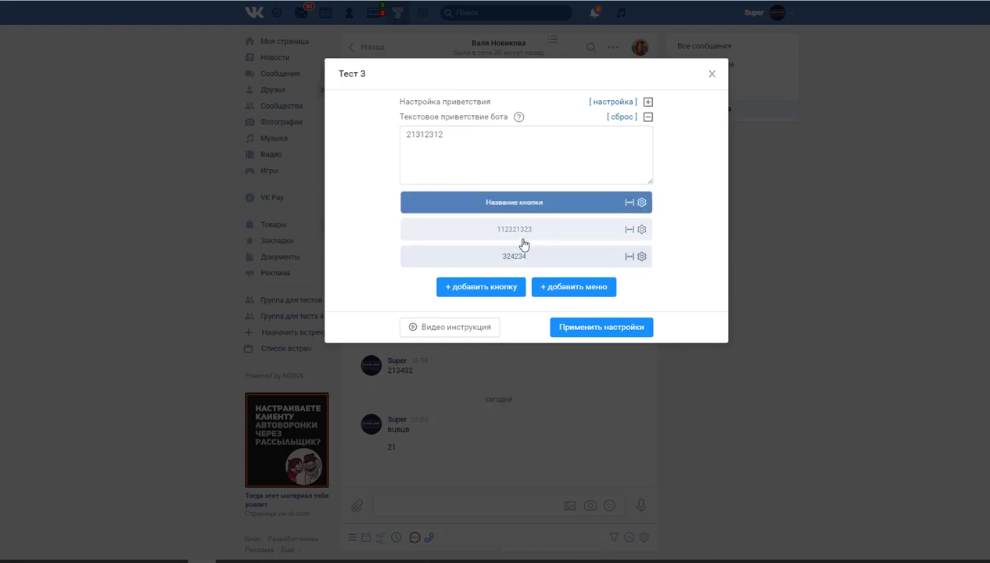
# Step: Preview the reply of «Название кнопки», then change the reply text of the button «324234» to «dsfsfdsf ds f»
pyautogui.click(512, 206)
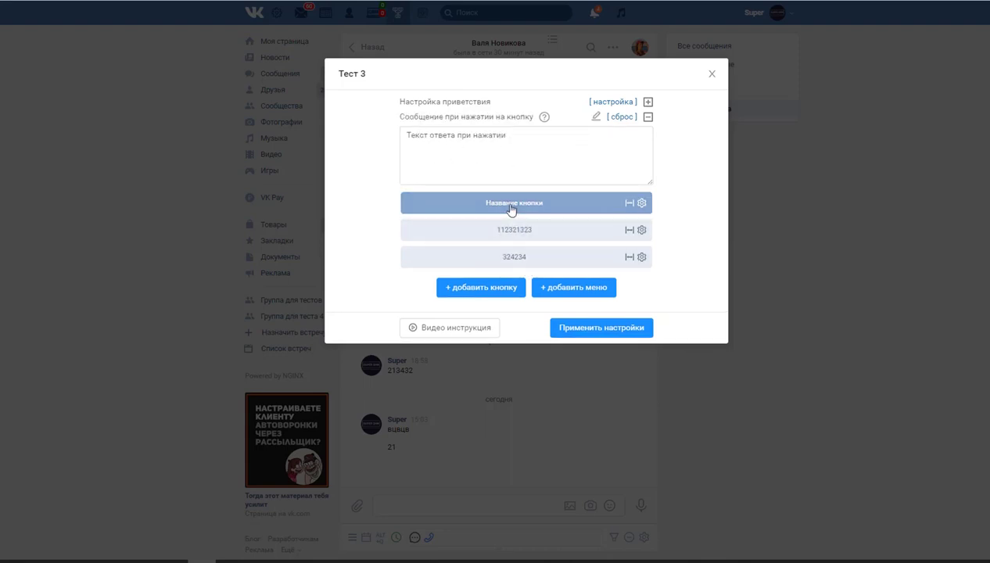
pyautogui.click(642, 258)
pyautogui.moveTo(497, 229); pyautogui.dragTo(287, 222)
pyautogui.write('dsfsfdsf ds')
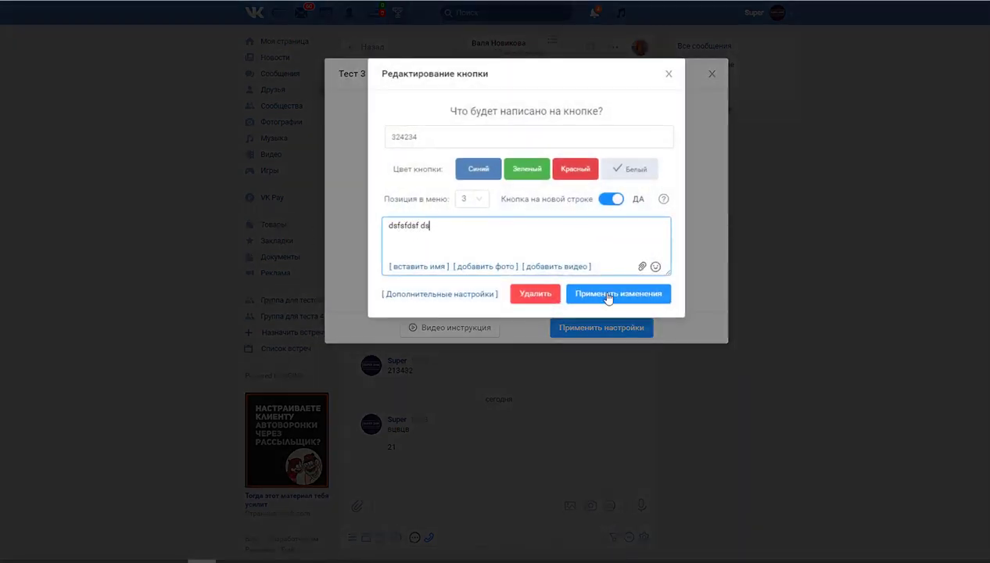
pyautogui.click(607, 296)
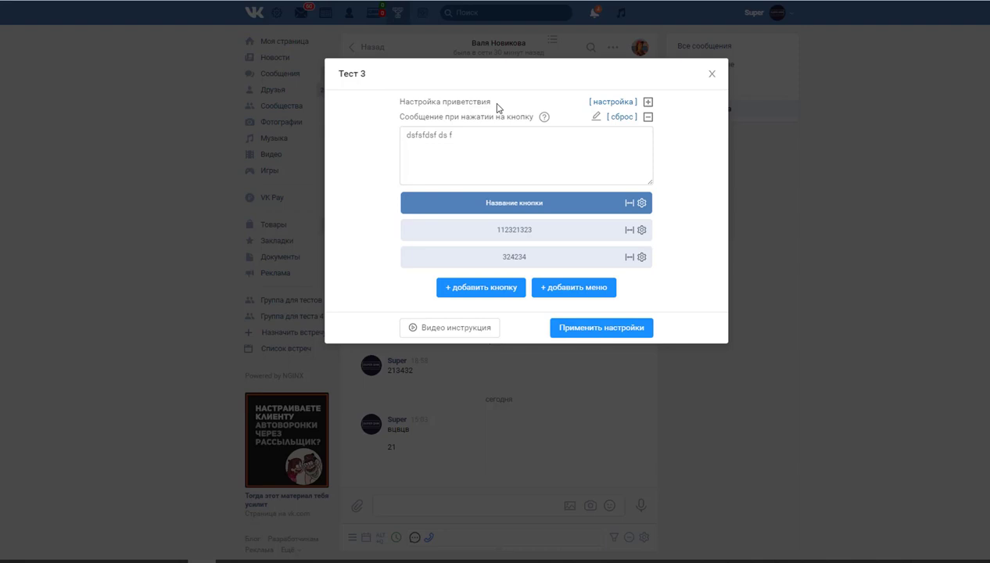
# Step: Apply the bot menu settings, switch on the chatbot for the group «Тест 3» and close the connection dialog
pyautogui.click(591, 328)
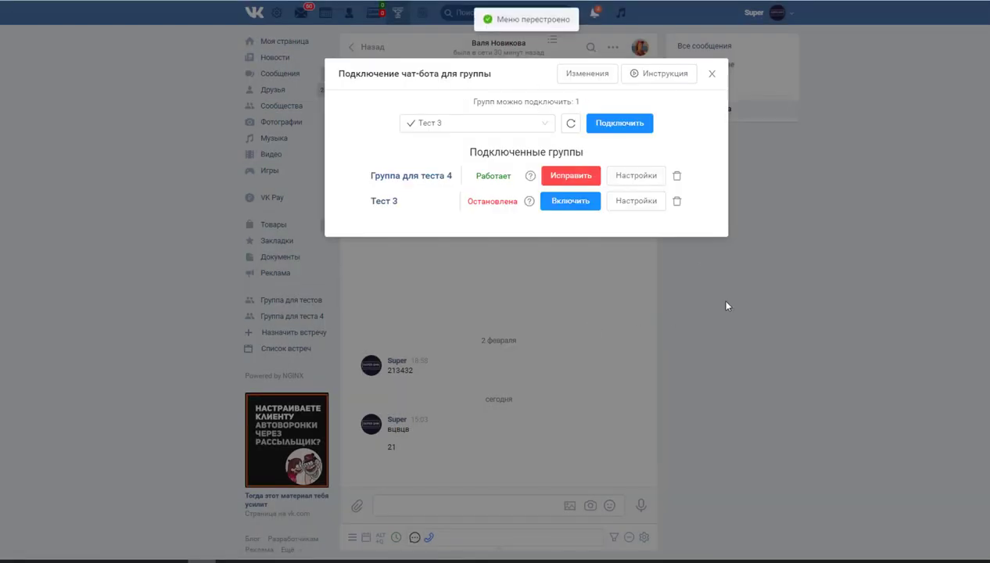
pyautogui.click(570, 202)
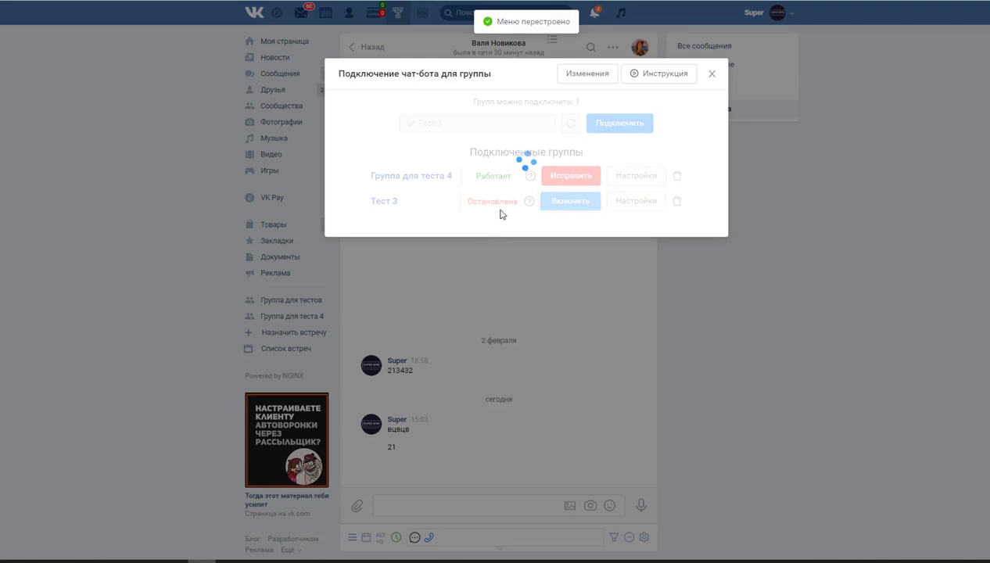
pyautogui.click(712, 74)
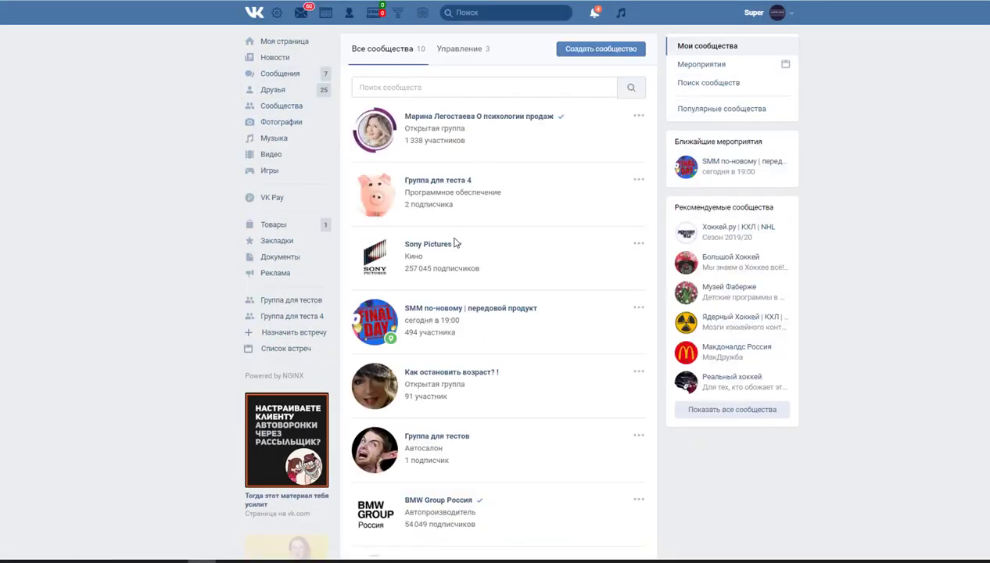
# Step: Open the managed community «Тест 3», draft the message «234234» to it and go to the dialog with the community
pyautogui.click(451, 61)
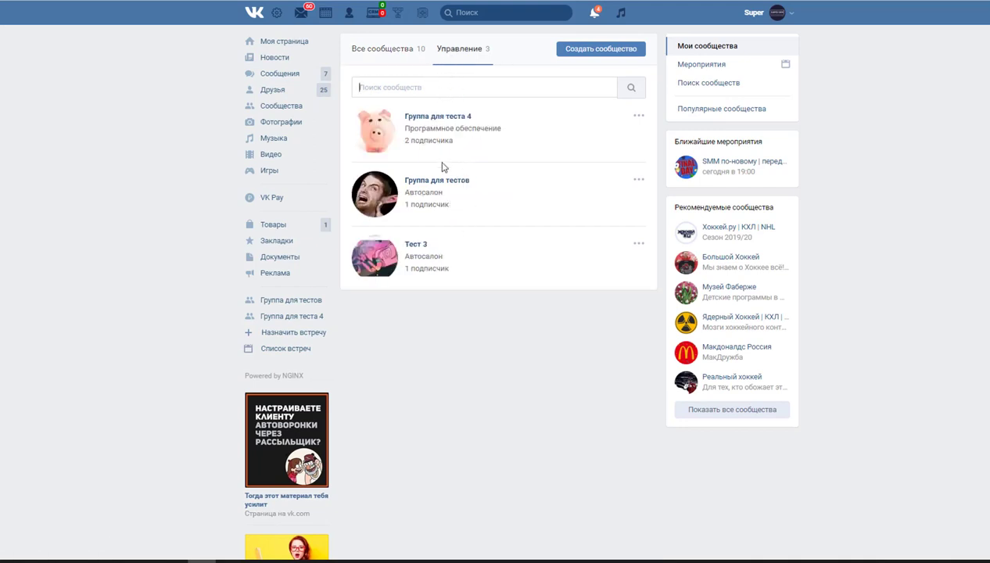
pyautogui.click(429, 244)
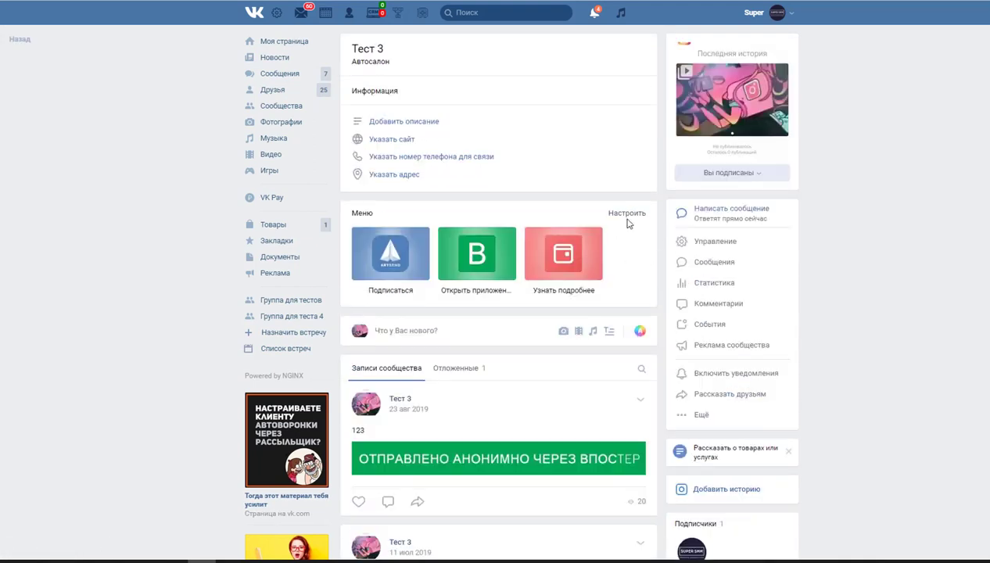
pyautogui.click(723, 209)
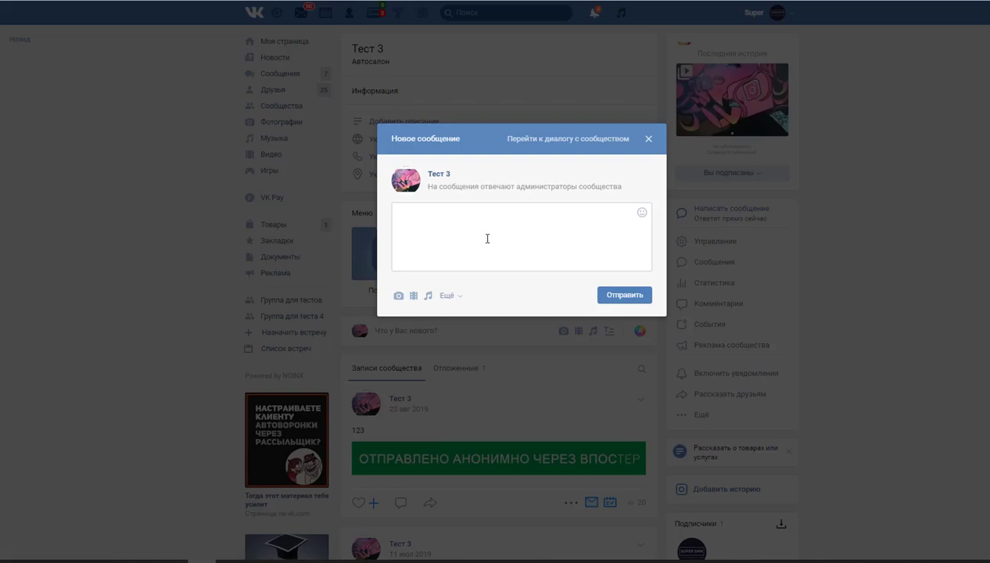
pyautogui.write('234234')
pyautogui.click(551, 139)
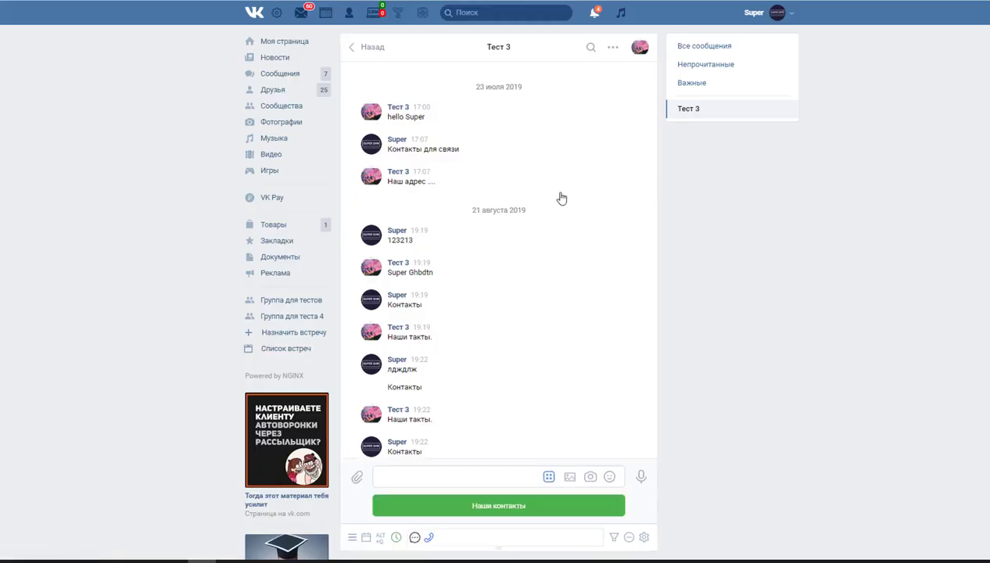
# Step: Test the bot in the dialog by sending «Наши контакты», «112321323», «324234» and «Название кнопки» from its keyboard
pyautogui.click(457, 508)
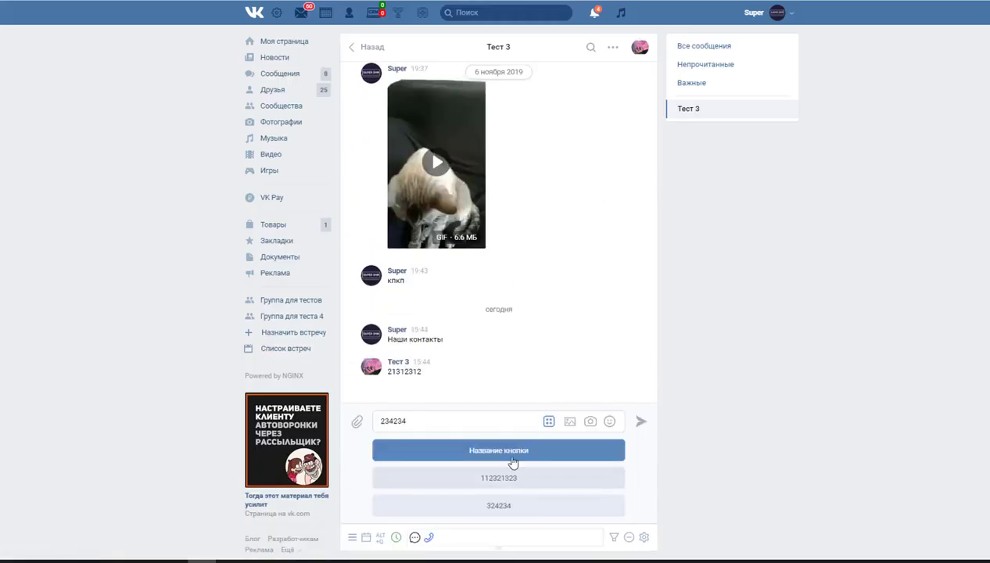
pyautogui.click(491, 478)
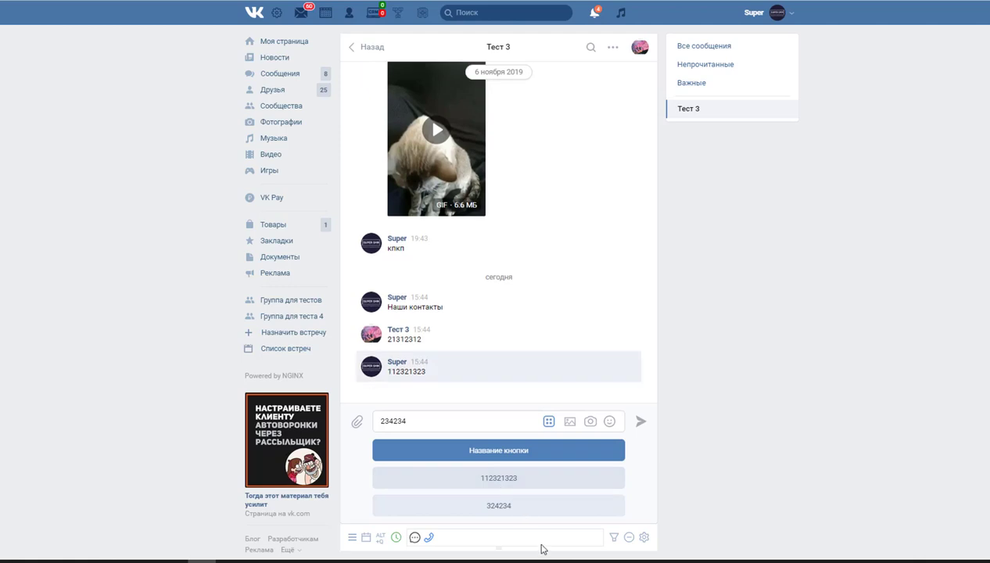
pyautogui.click(504, 508)
pyautogui.click(505, 457)
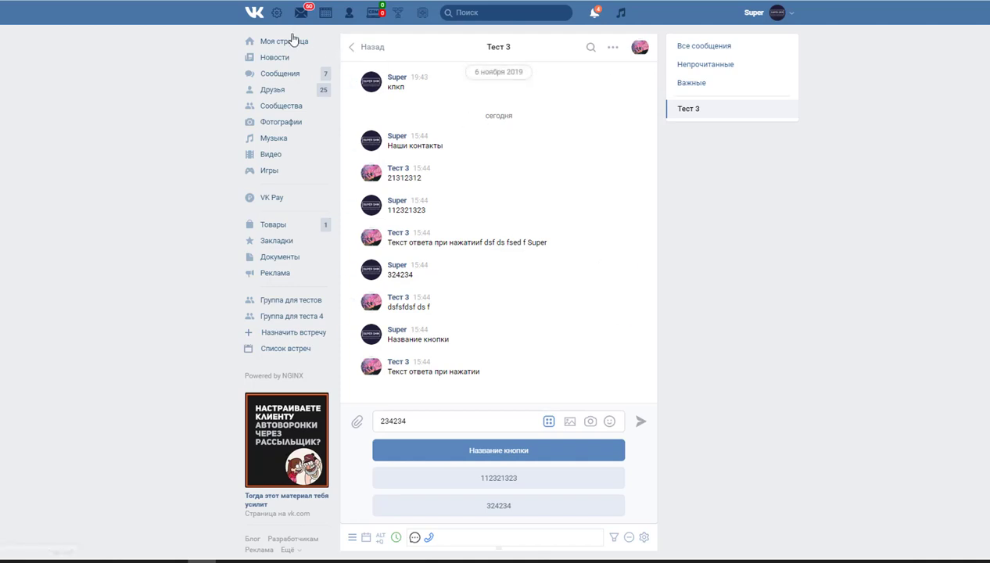
# Step: View the technical support form and the list of all support requests, then close the dialog
pyautogui.click(276, 14)
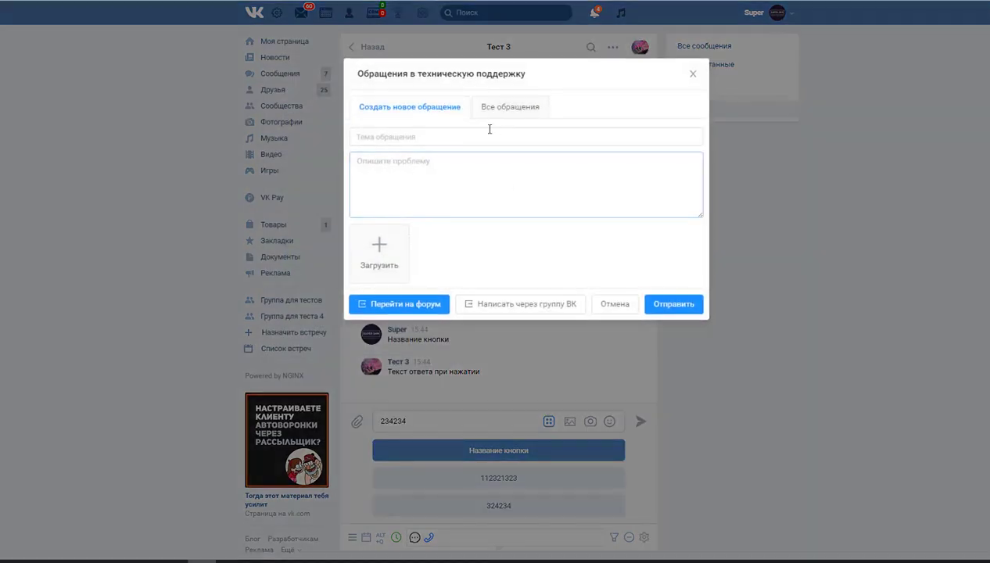
pyautogui.click(509, 106)
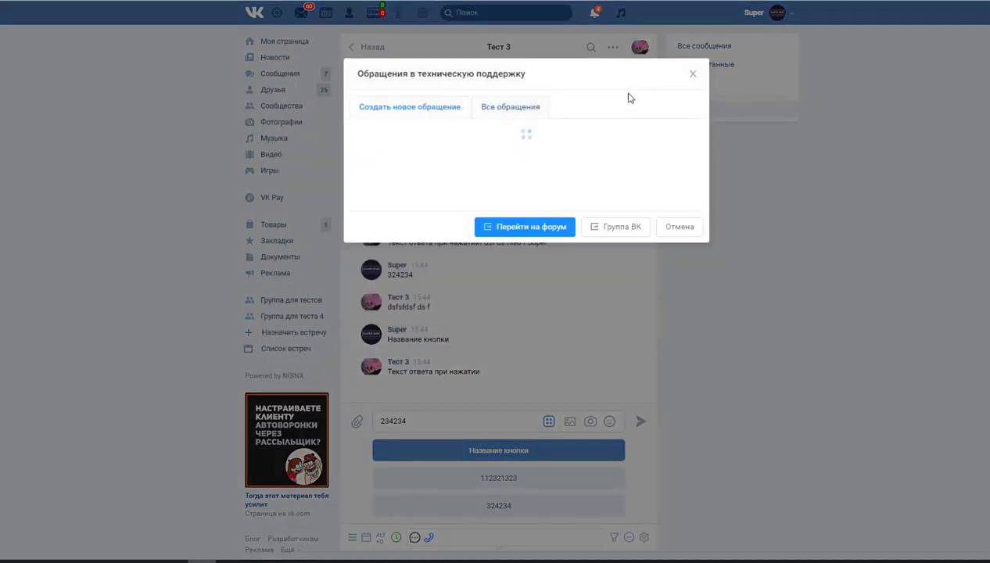
pyautogui.click(693, 75)
# Step: Look over the module list and browse the extension's notifications in the categories «Обновления», «Новости», «Техподдержка» and «Ошибки»
pyautogui.click(276, 12)
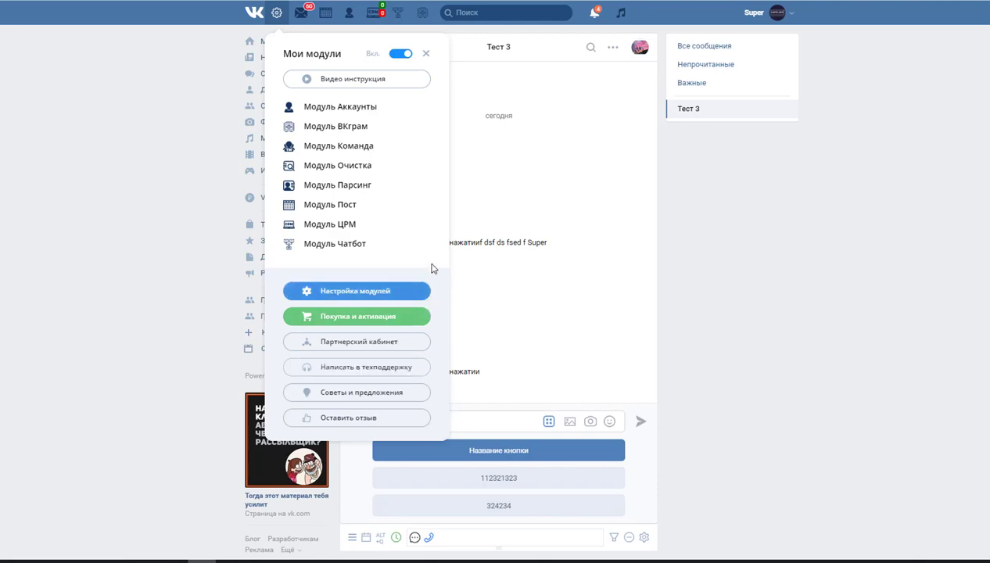
pyautogui.click(301, 16)
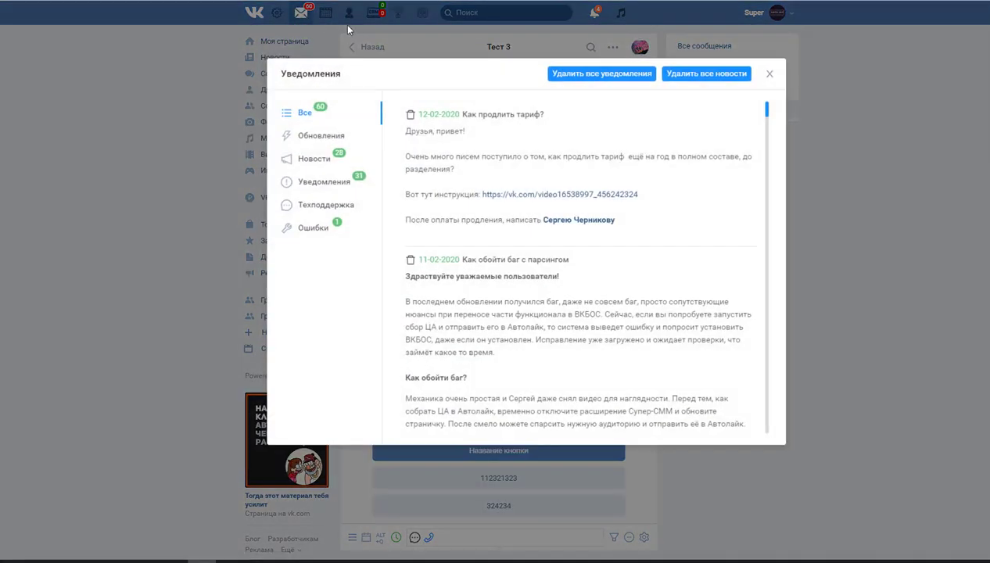
pyautogui.click(325, 142)
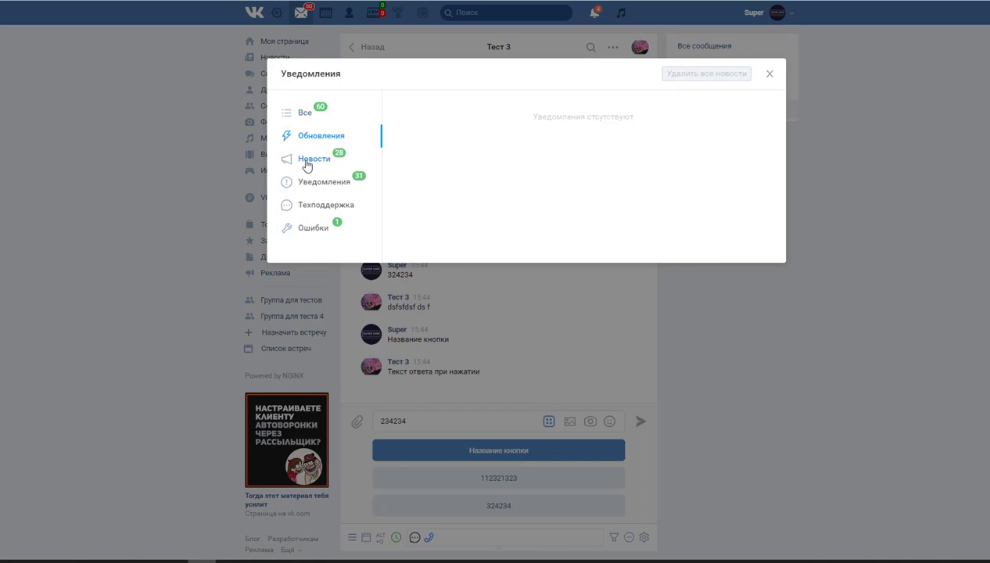
pyautogui.click(311, 162)
pyautogui.click(313, 208)
pyautogui.click(278, 227)
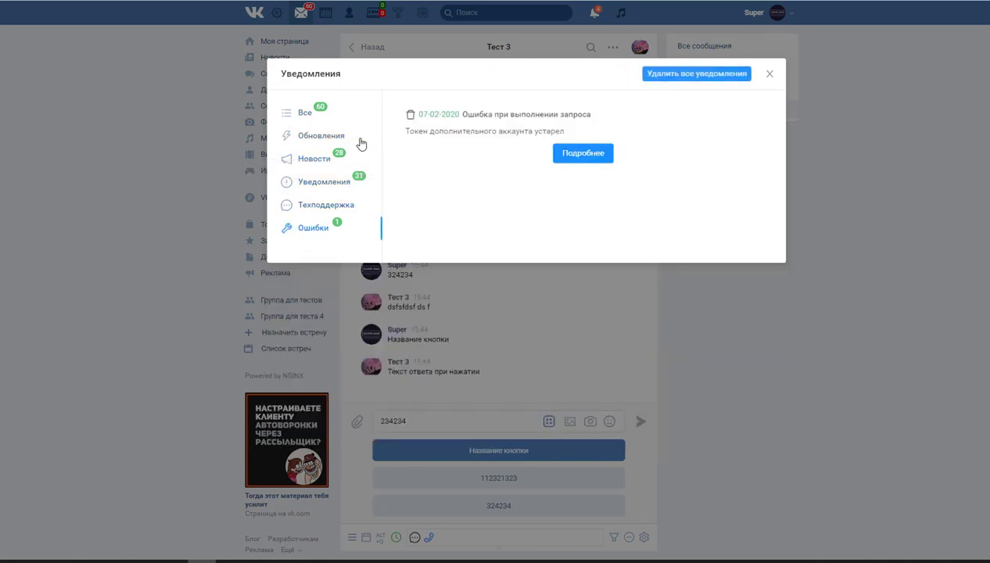